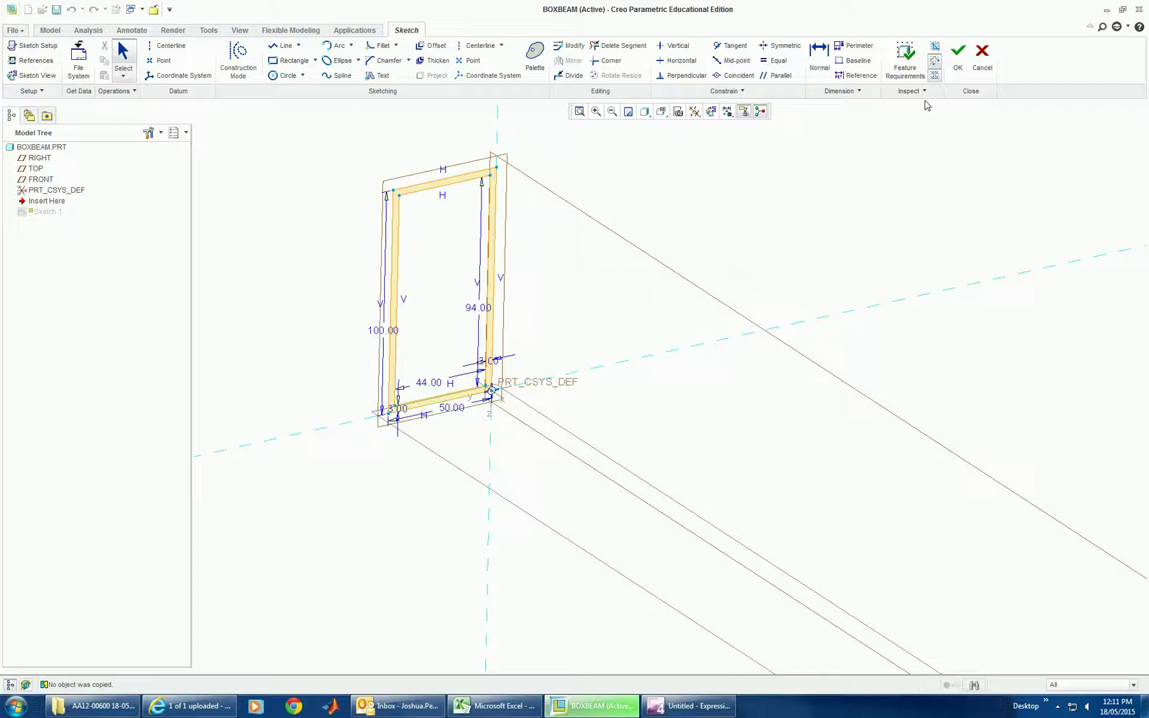
# - Finish the box-section extrusion, switch into Simulate structure mode and view the beam's fixed end
pyautogui.click(952, 65)
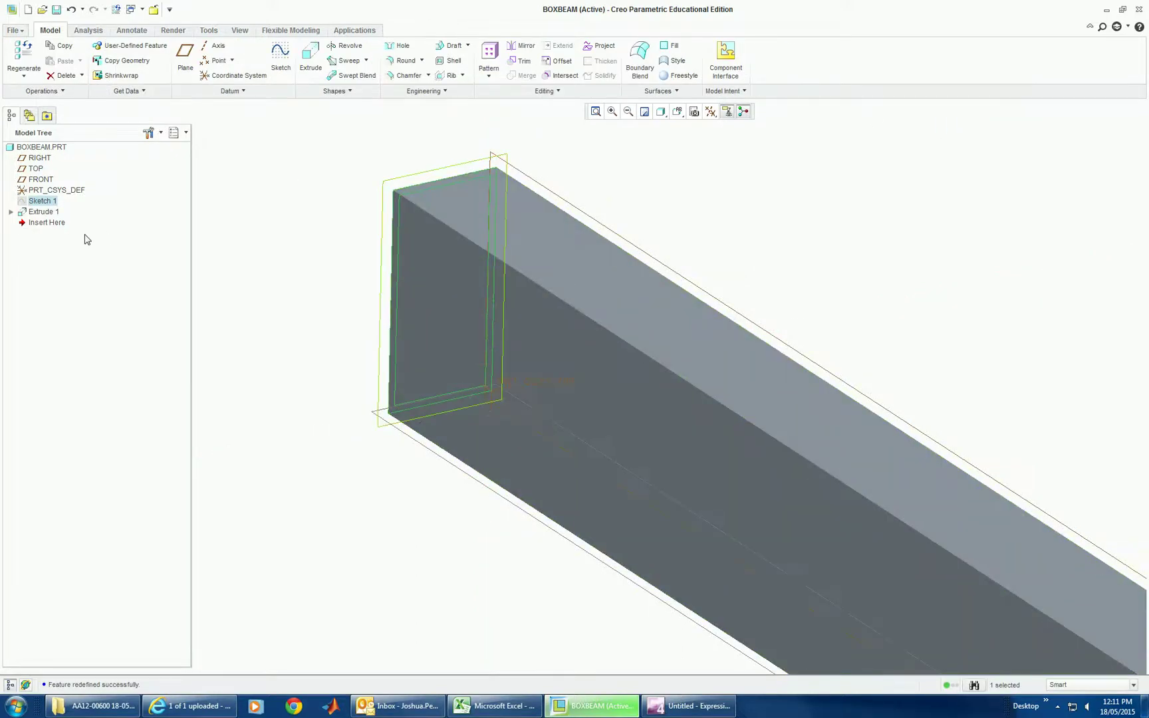
pyautogui.scroll(-5, 438, 340)
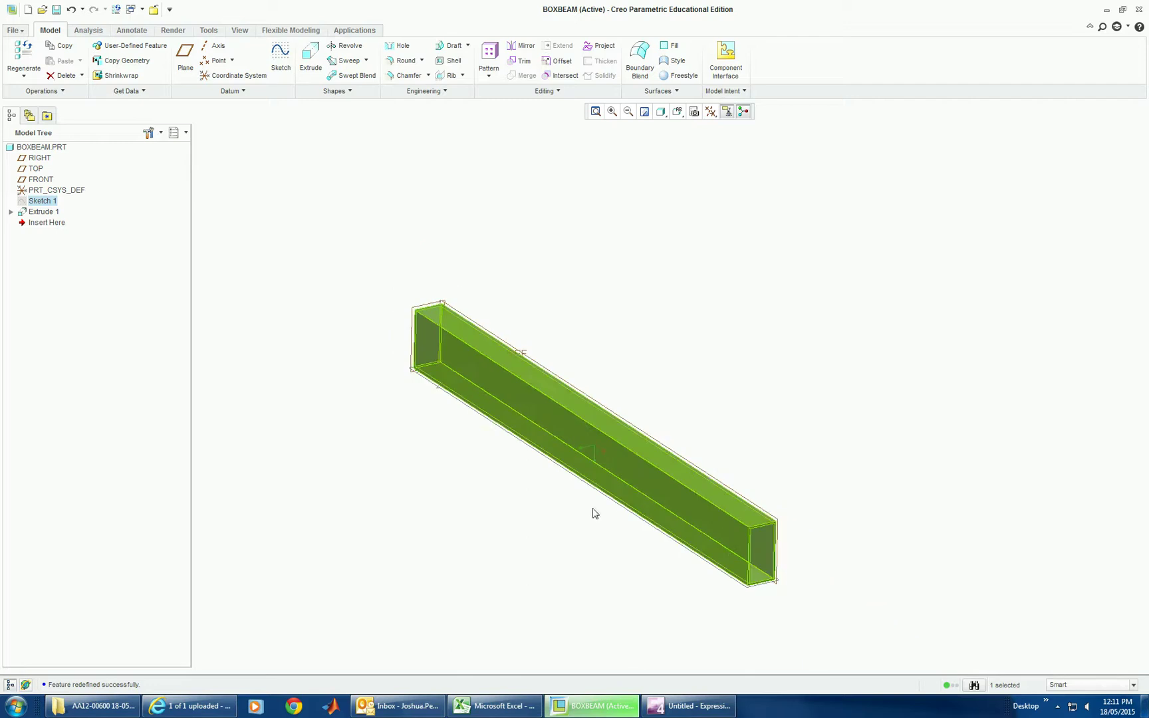
pyautogui.click(355, 30)
pyautogui.click(74, 59)
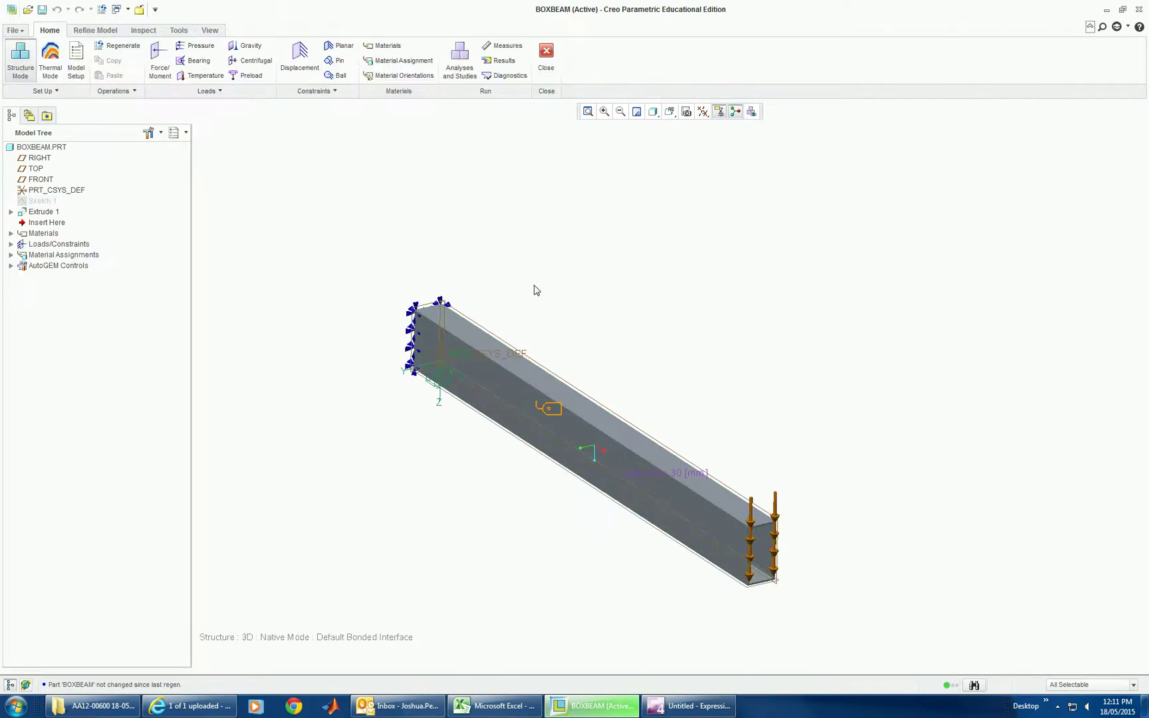
pyautogui.moveTo(444, 412)
pyautogui.mouseDown(button='middle')
pyautogui.moveTo(536, 438)
pyautogui.moveTo(433, 426)
pyautogui.mouseUp(button='middle')
pyautogui.scroll(3, 397, 377)
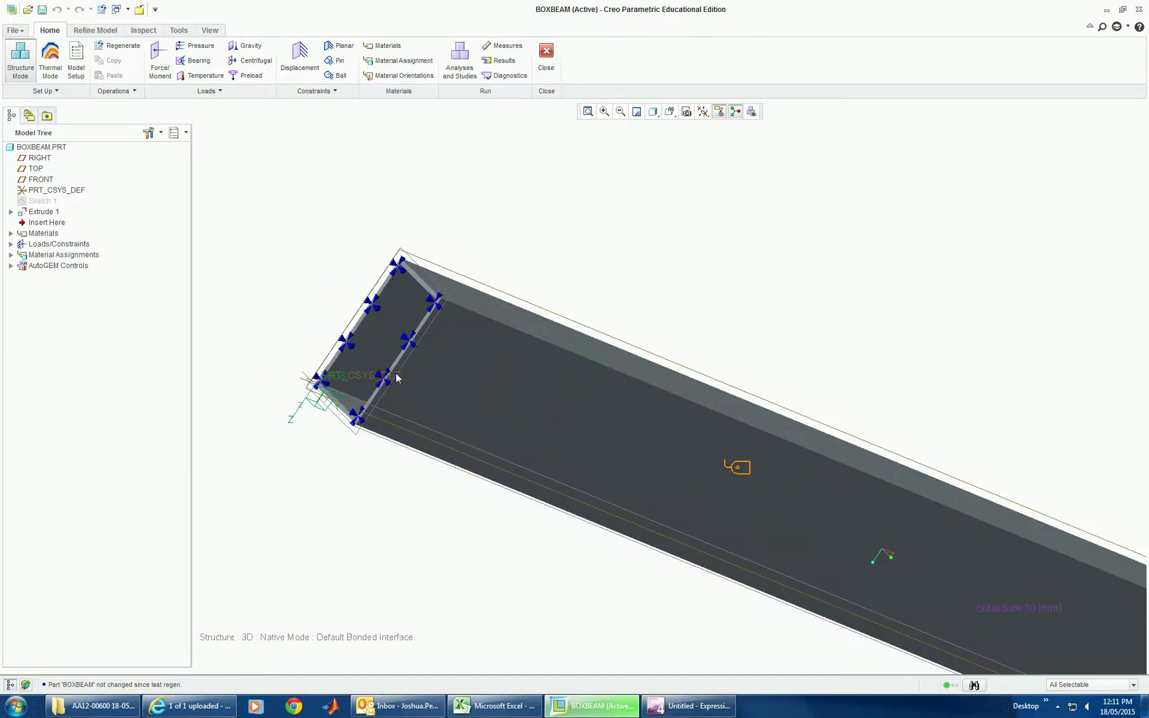
# - Accept Constraint1 fixing the beam's end surface with Dx, Dy and Dz all 0
pyautogui.doubleClick(383, 386)
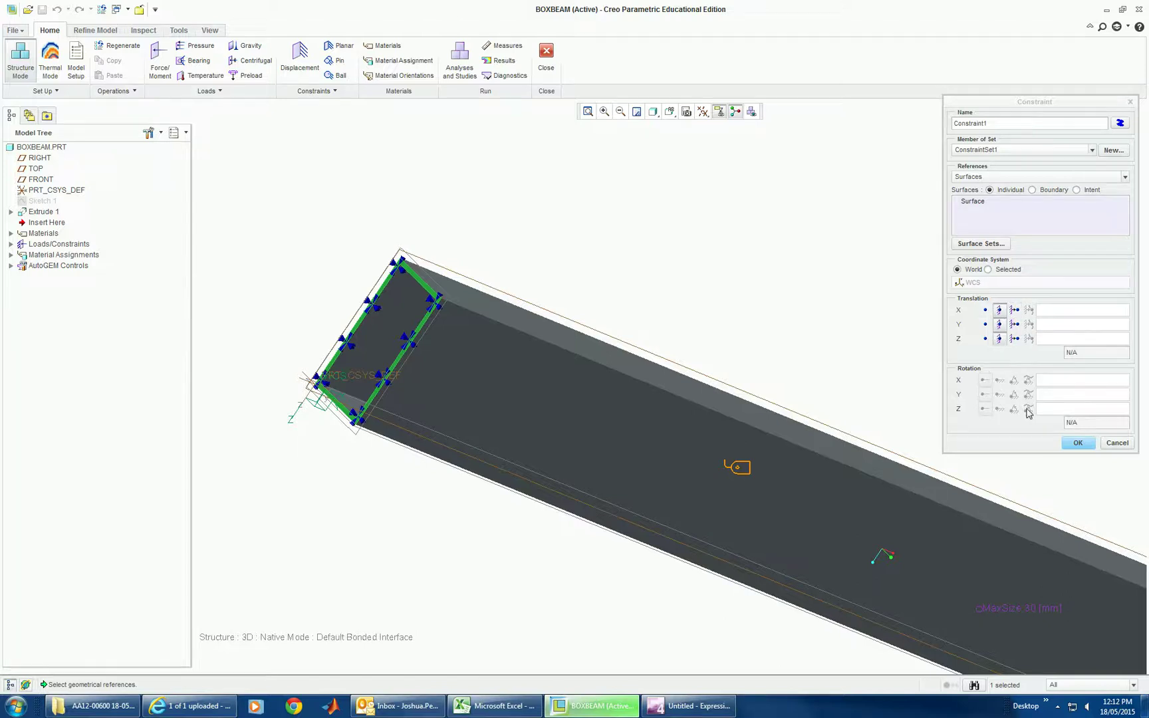
pyautogui.click(1077, 443)
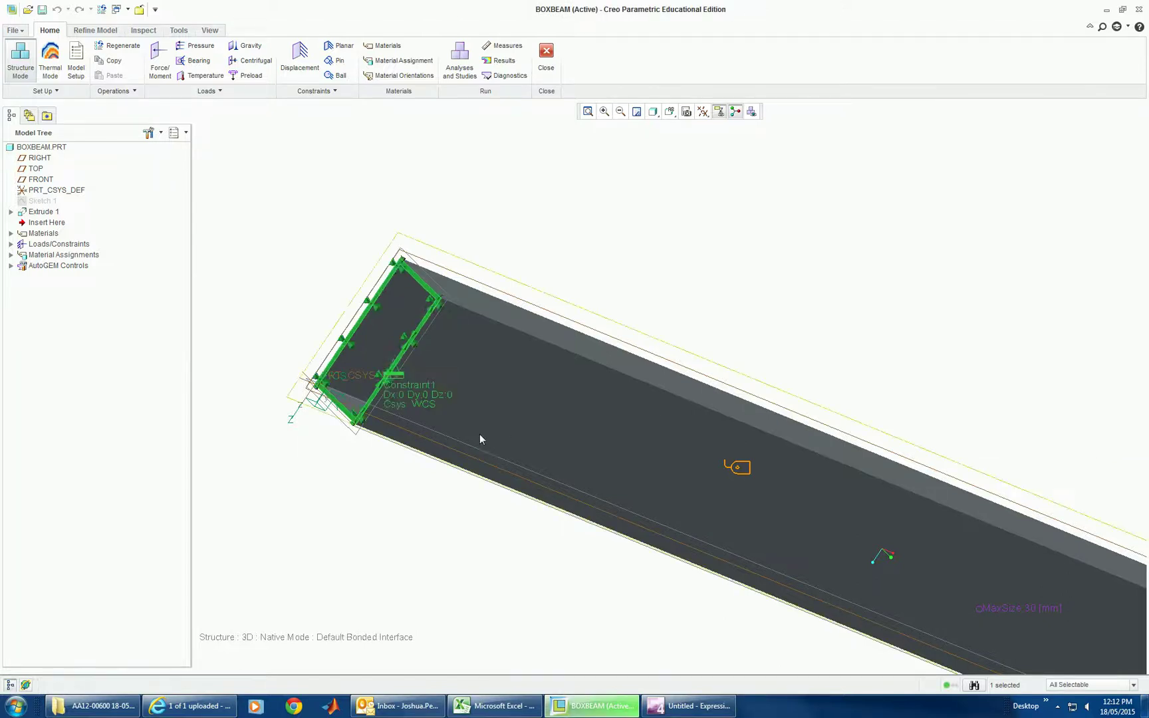
# - Preview Load1's 2000 N end force and accept it unchanged
pyautogui.scroll(-5, 479, 434)
pyautogui.moveTo(613, 570); pyautogui.dragTo(555, 550, button='middle')
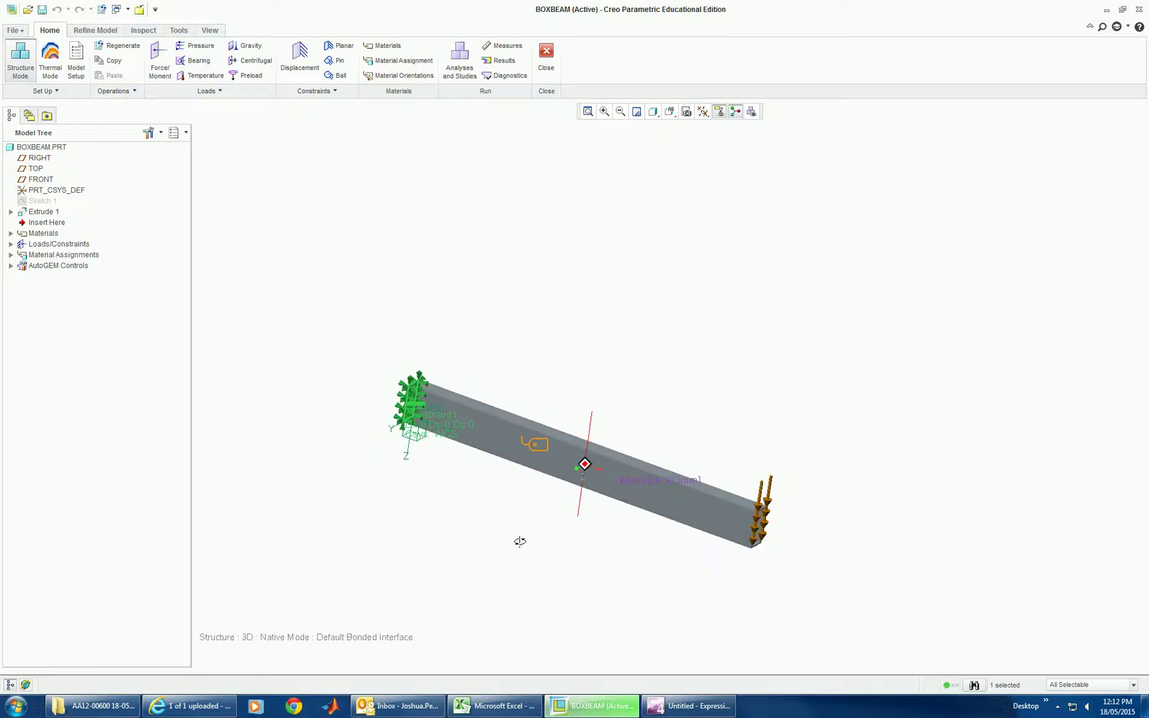
pyautogui.scroll(3, 802, 551)
pyautogui.scroll(2, 795, 550)
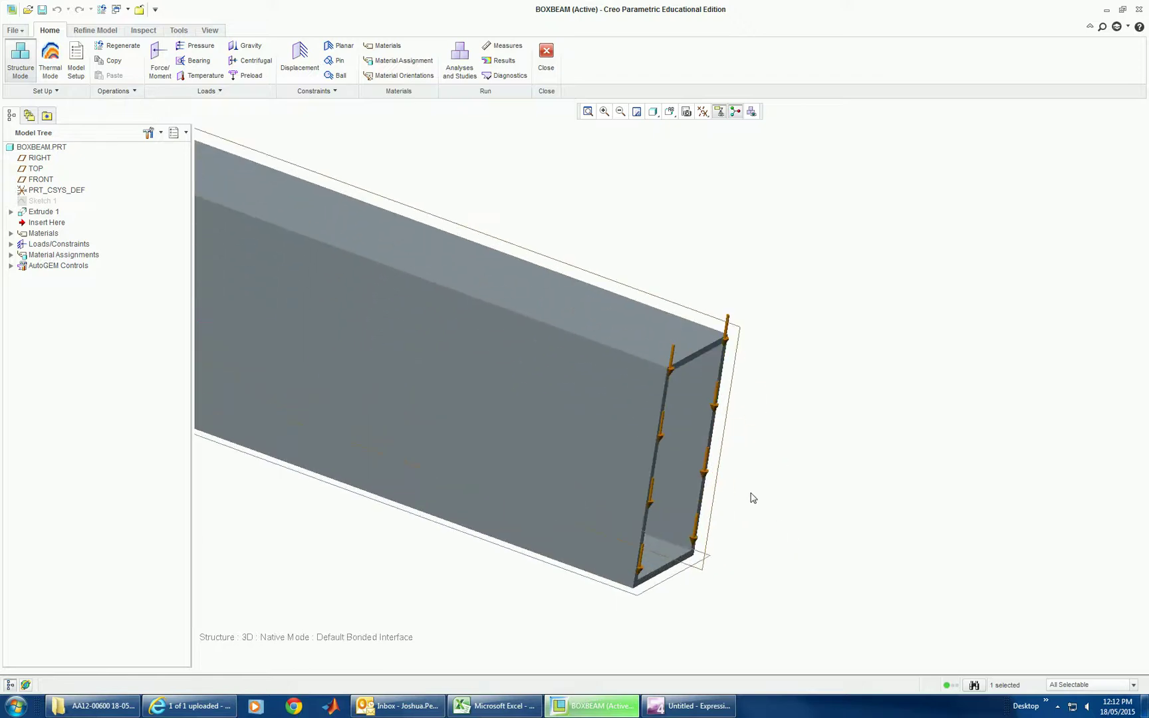
pyautogui.doubleClick(705, 473)
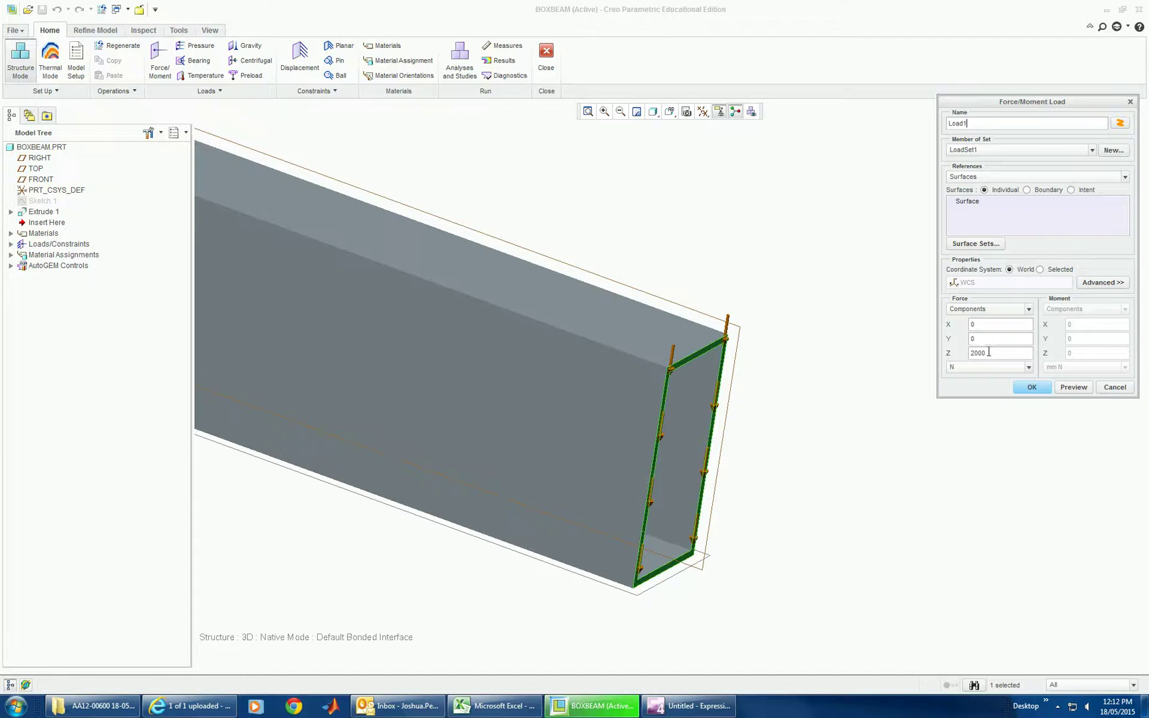
pyautogui.click(1072, 388)
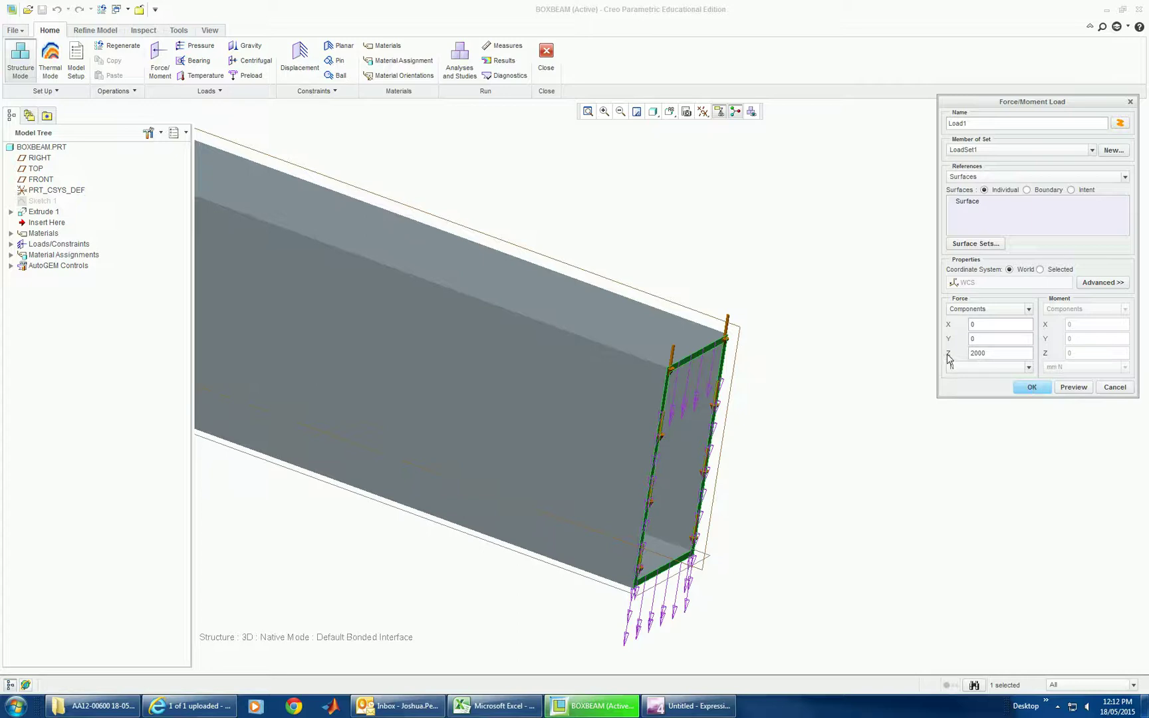
pyautogui.click(1029, 387)
# - Confirm the beam's STEEL material assignment without changes
pyautogui.scroll(-5, 930, 482)
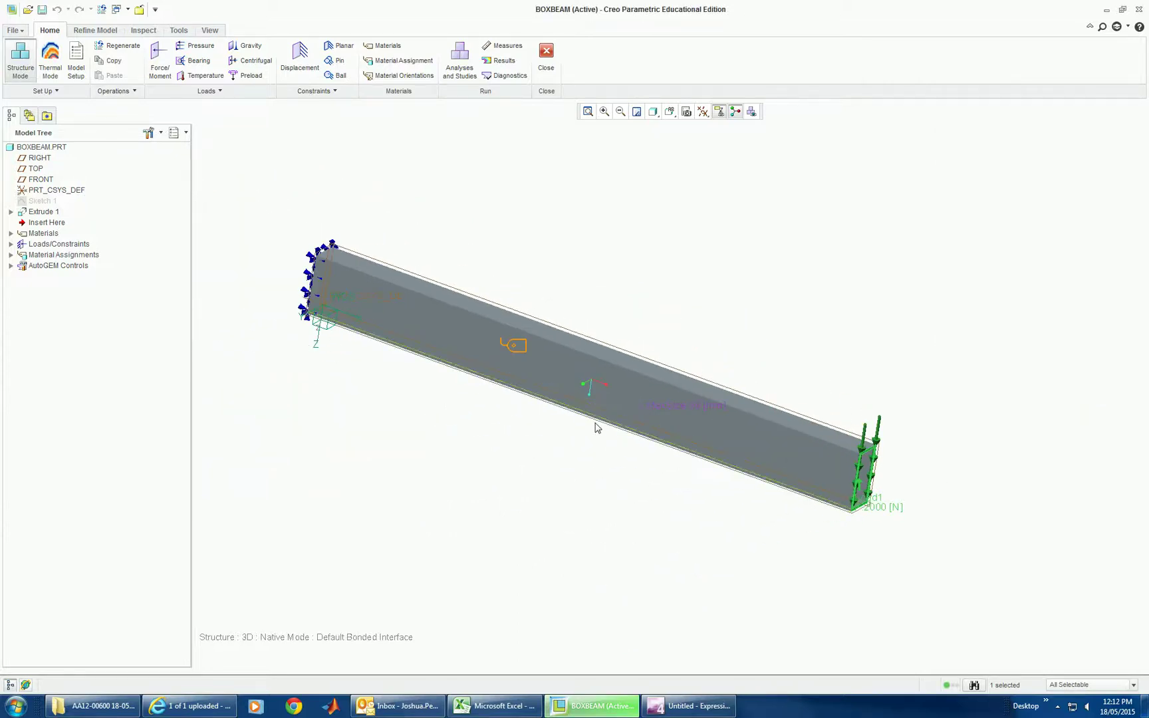
pyautogui.moveTo(595, 453)
pyautogui.mouseDown(button='middle')
pyautogui.moveTo(569, 459)
pyautogui.moveTo(539, 384)
pyautogui.mouseUp(button='middle')
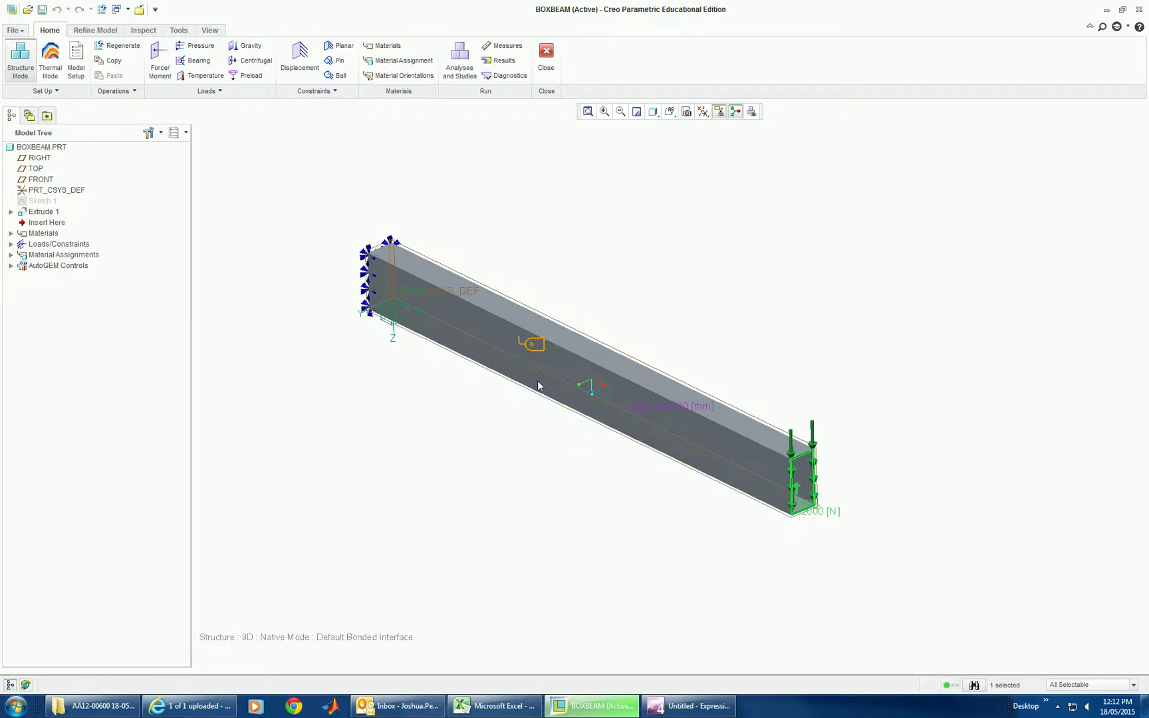
pyautogui.doubleClick(530, 345)
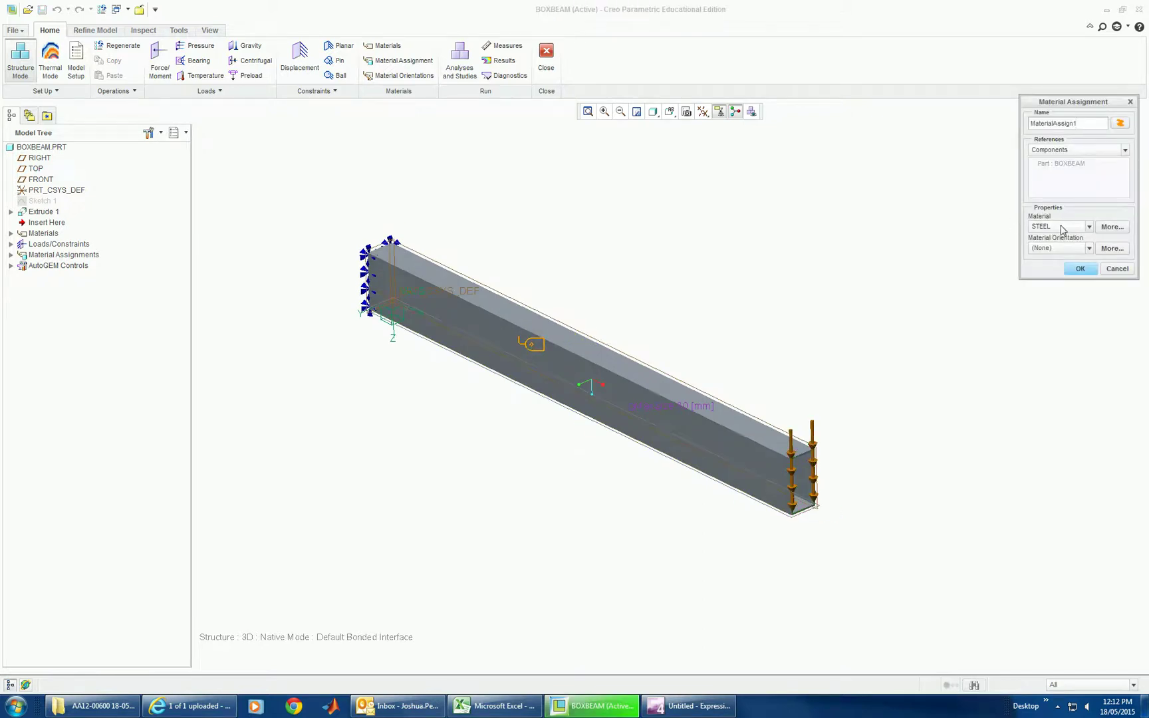
pyautogui.click(1078, 269)
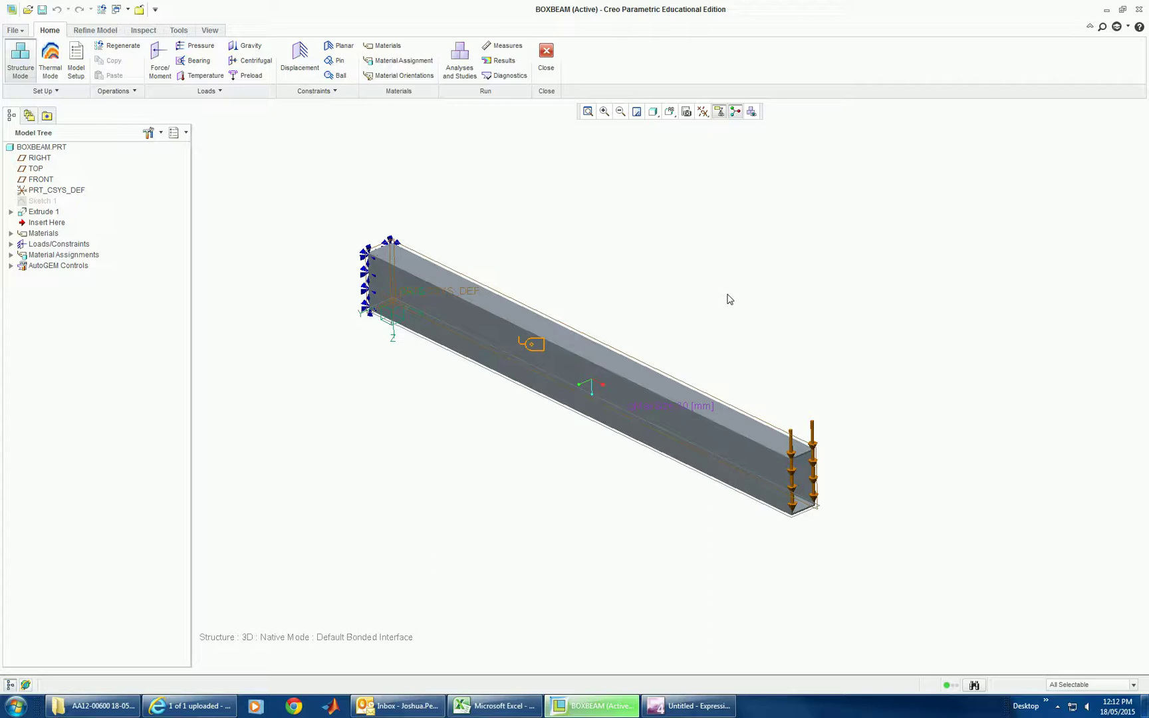
pyautogui.click(460, 60)
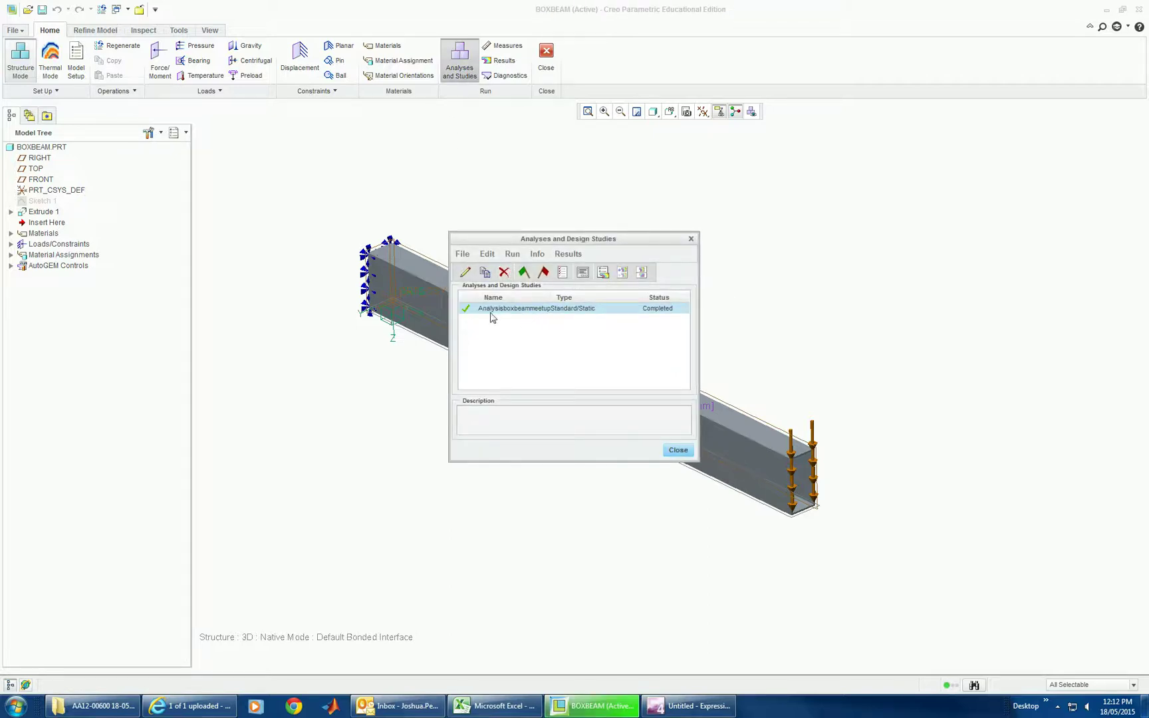
# - Rerun the static analysis, deleting old output and using interactive diagnostics, until it completes
pyautogui.click(524, 272)
pyautogui.click(557, 370)
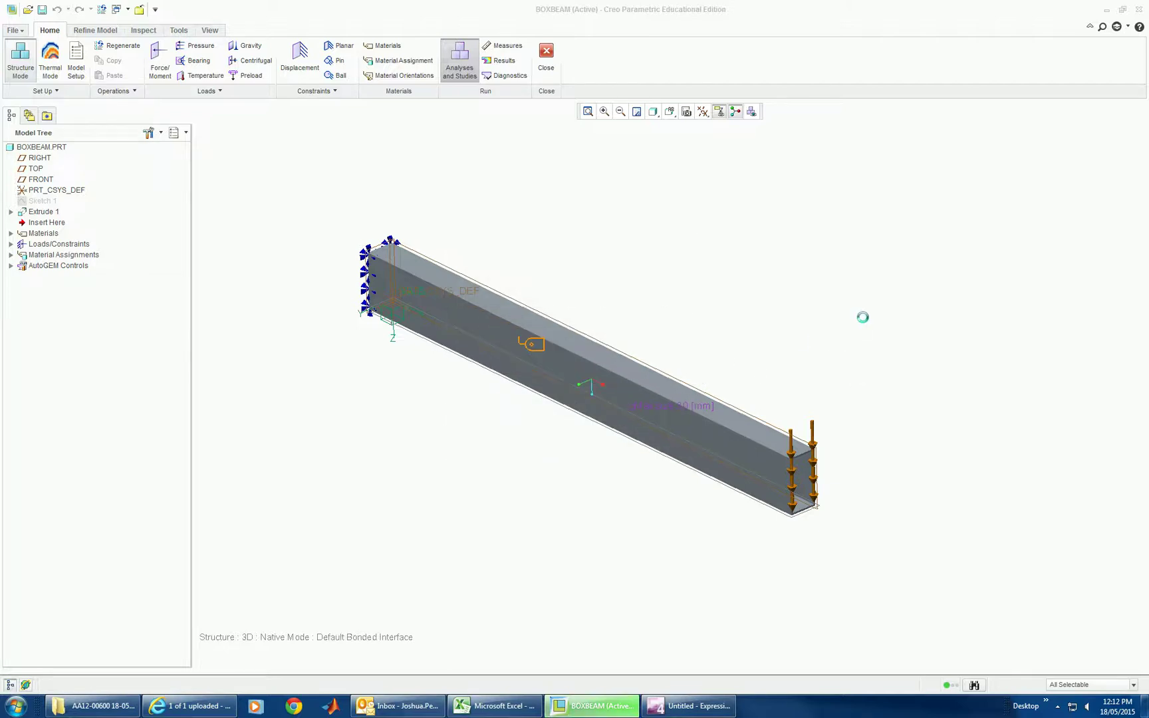
pyautogui.click(547, 367)
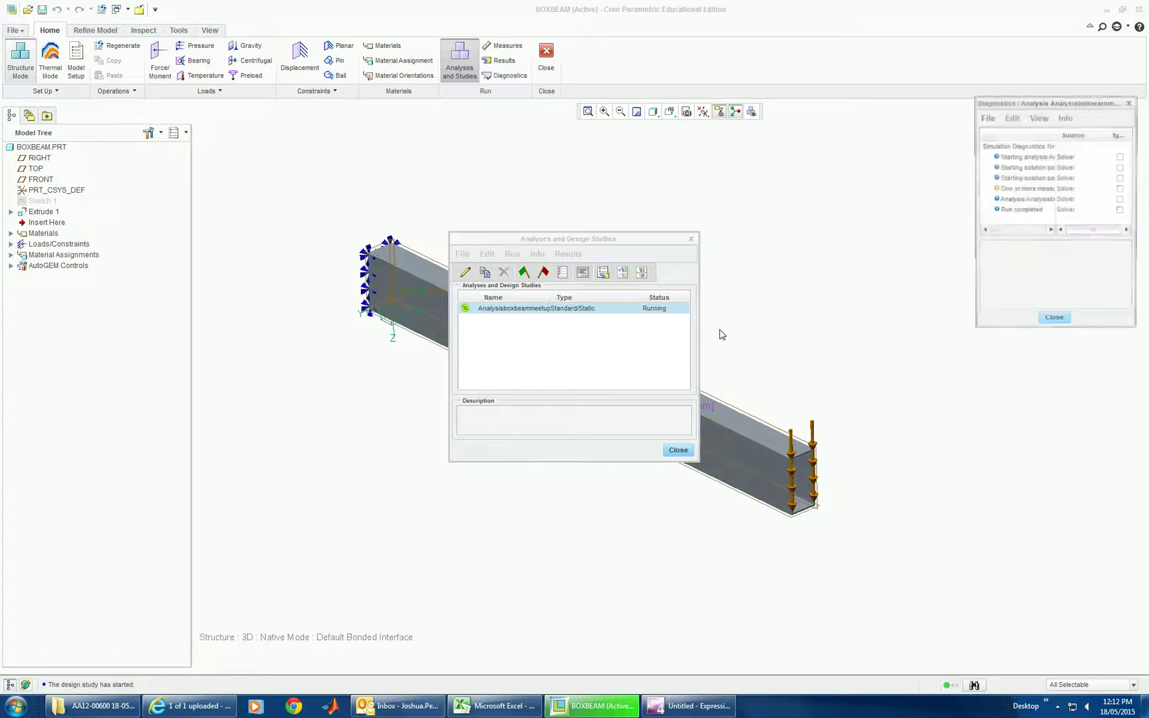
pyautogui.click(1054, 322)
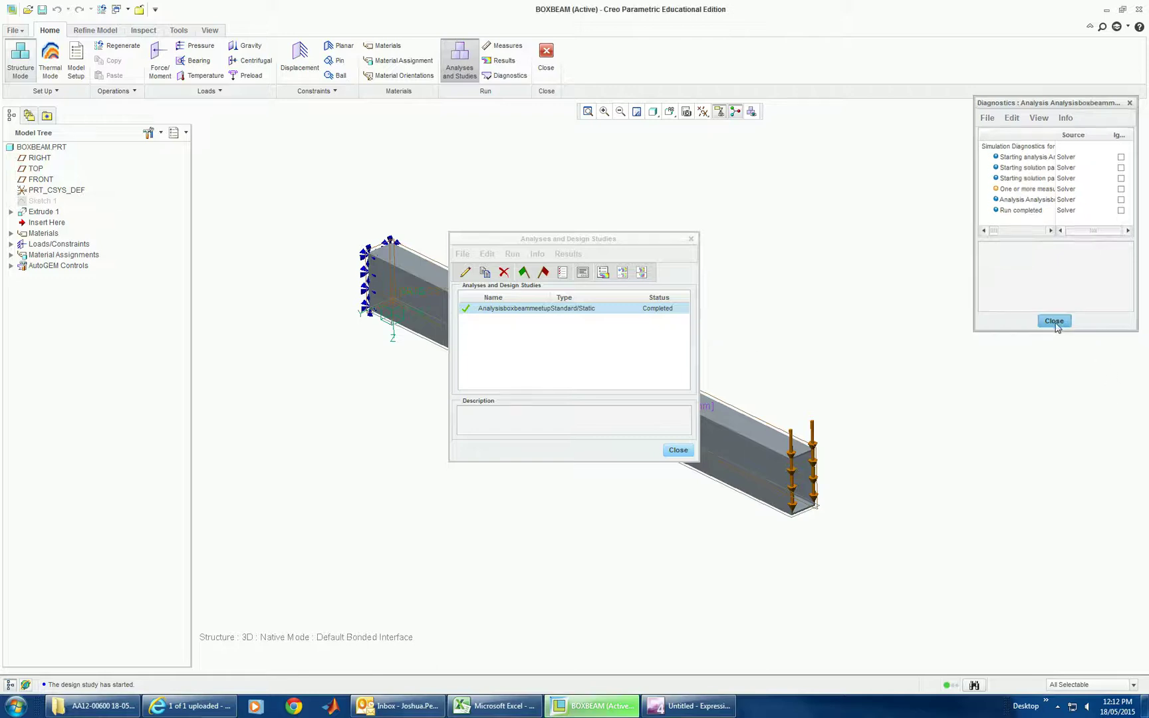
# - Create a deformed Max Principal stress result window with the undeformed shape overlaid
pyautogui.click(604, 274)
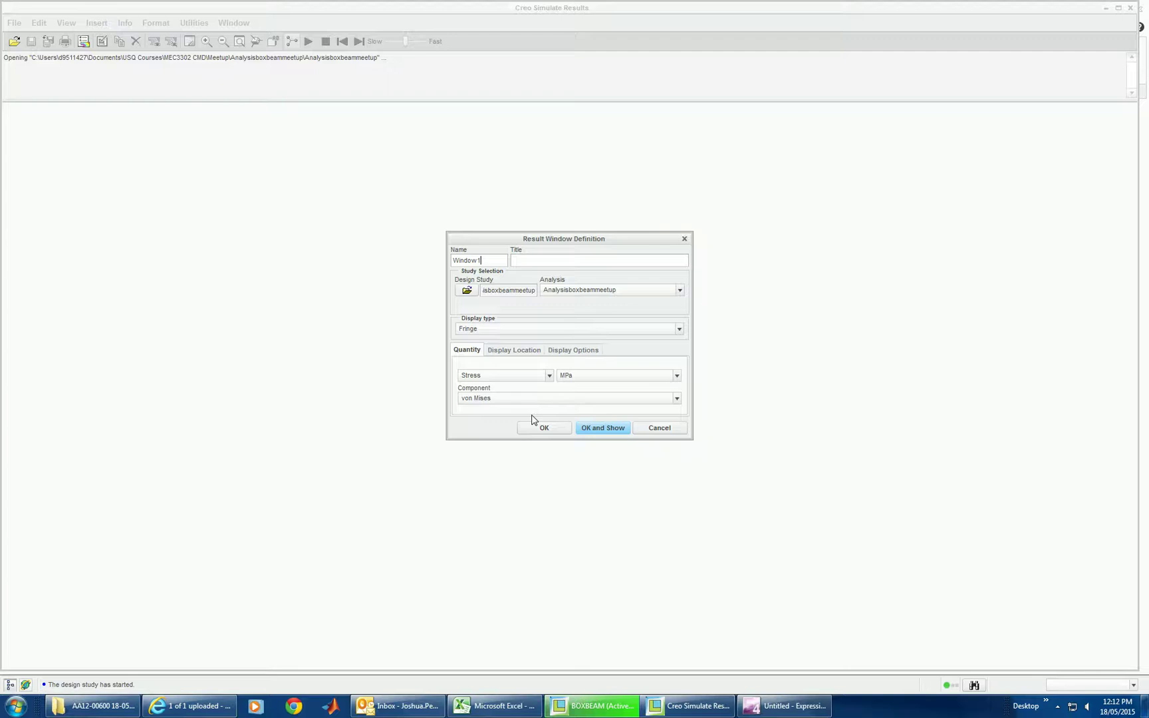
pyautogui.click(501, 398)
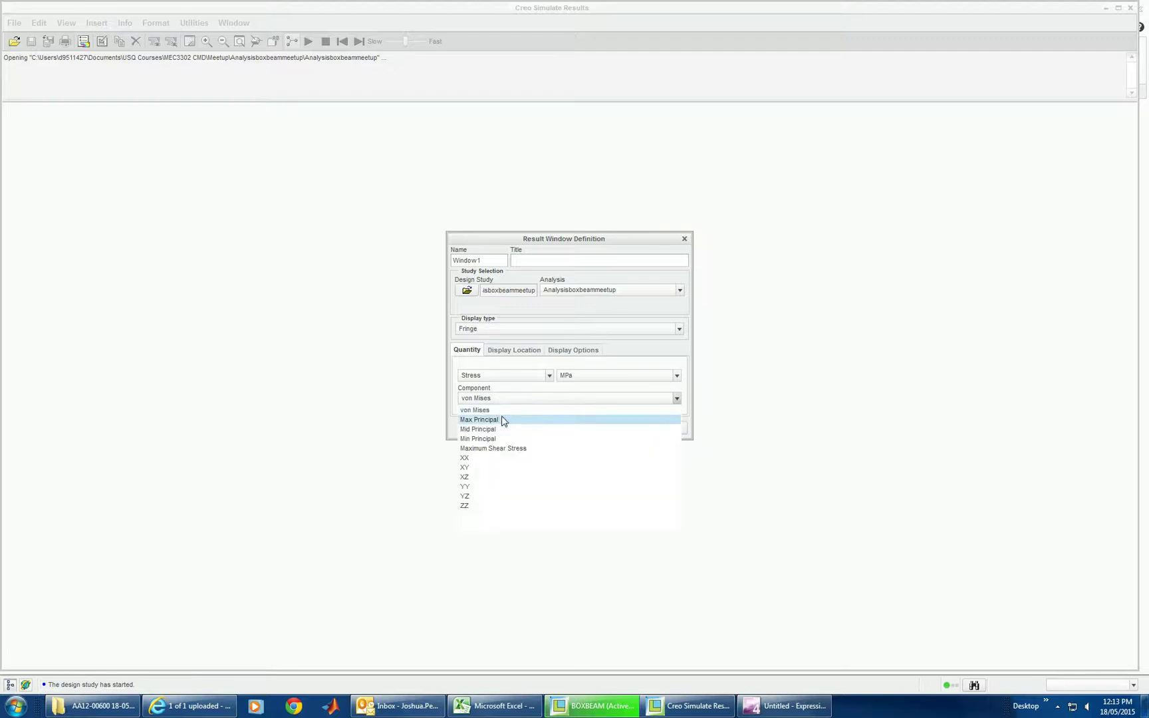
pyautogui.click(503, 419)
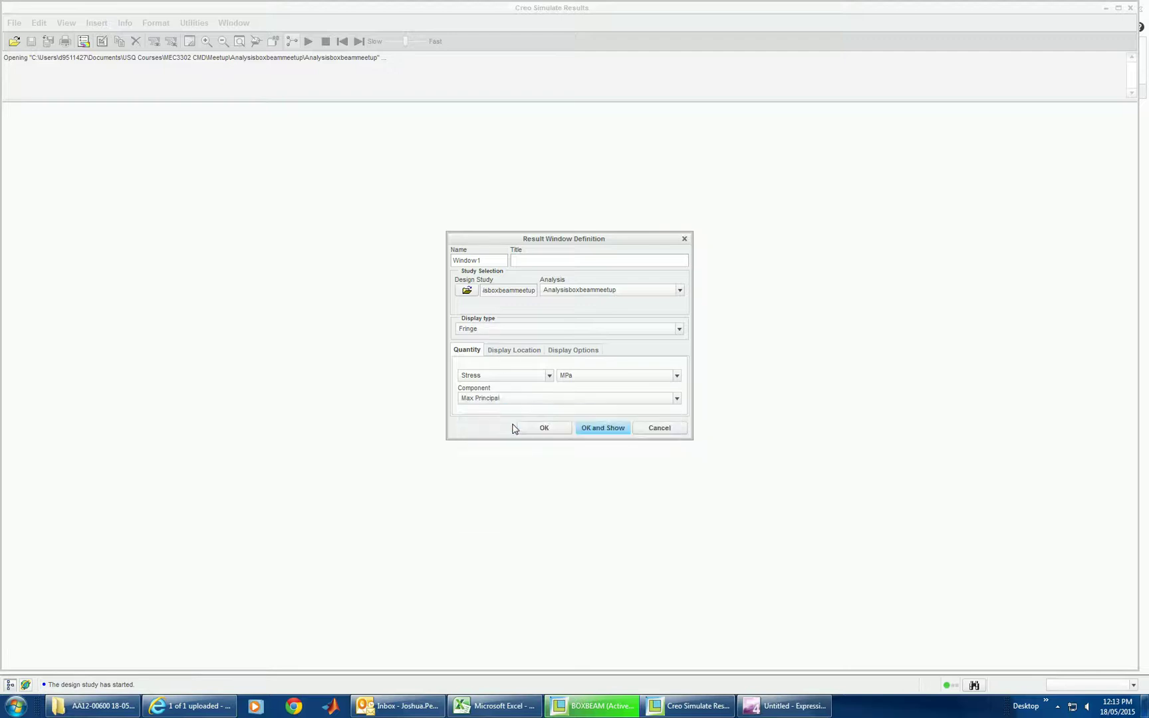
pyautogui.click(568, 350)
pyautogui.click(573, 378)
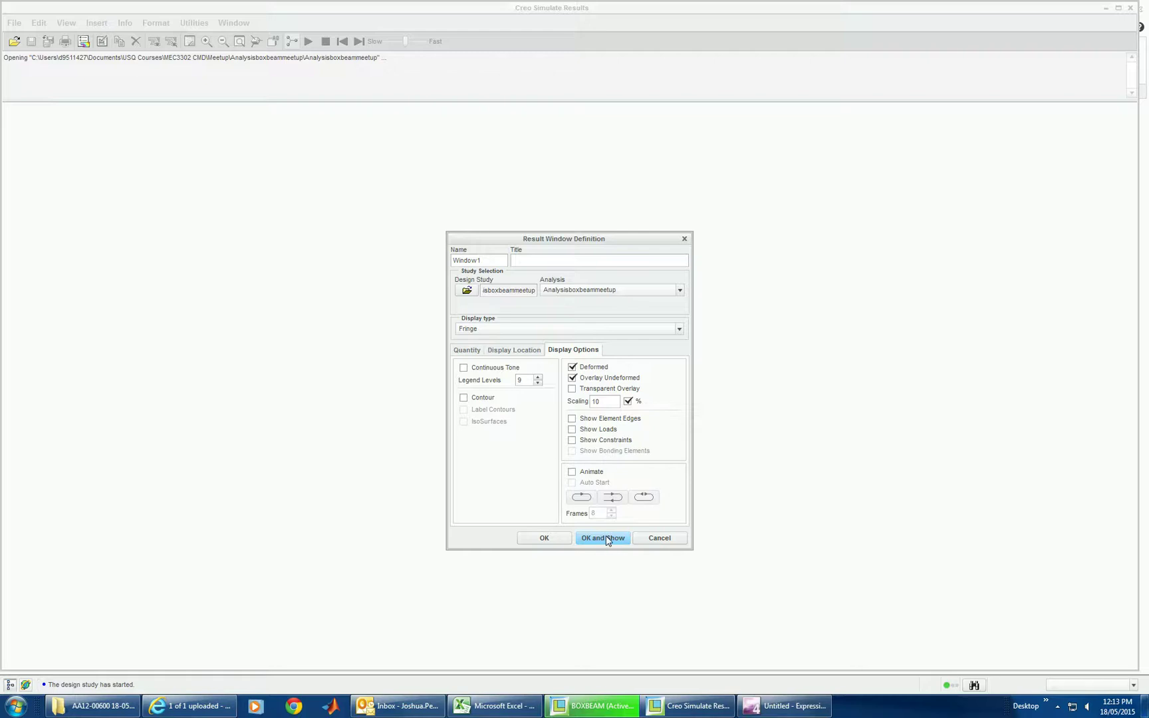
pyautogui.click(606, 539)
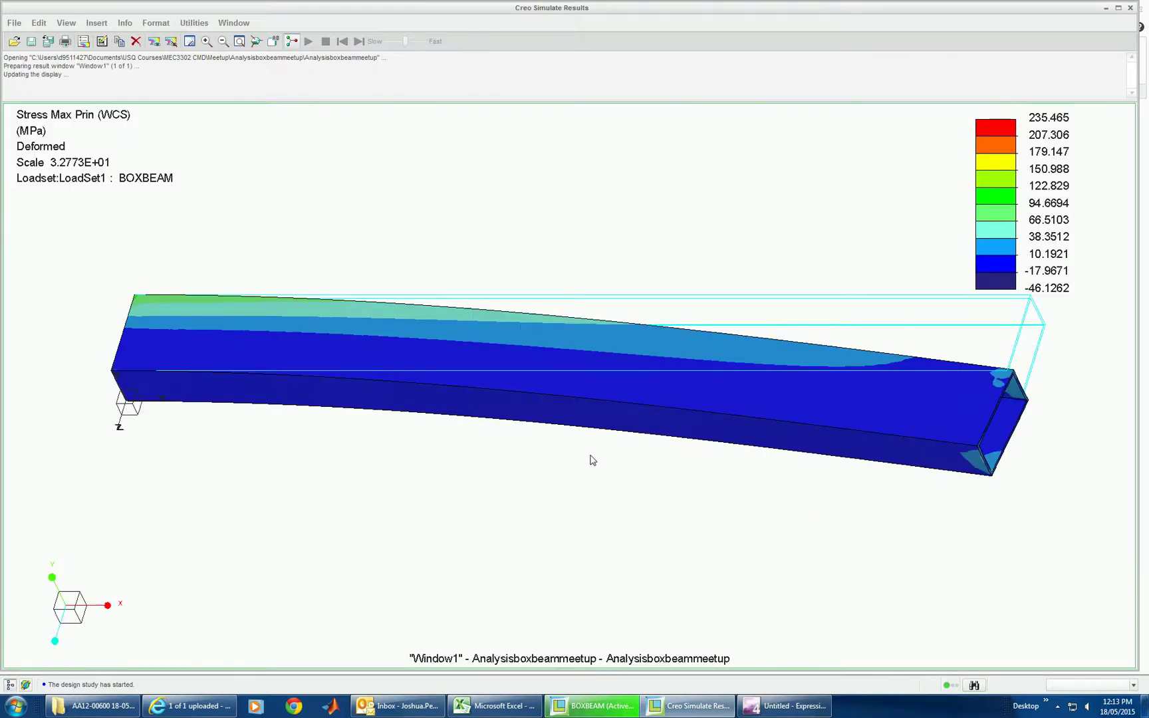
# - Label the maximum principal stress of about 235 MPa and reorient the deformed beam
pyautogui.moveTo(553, 466); pyautogui.dragTo(559, 591, button='middle')
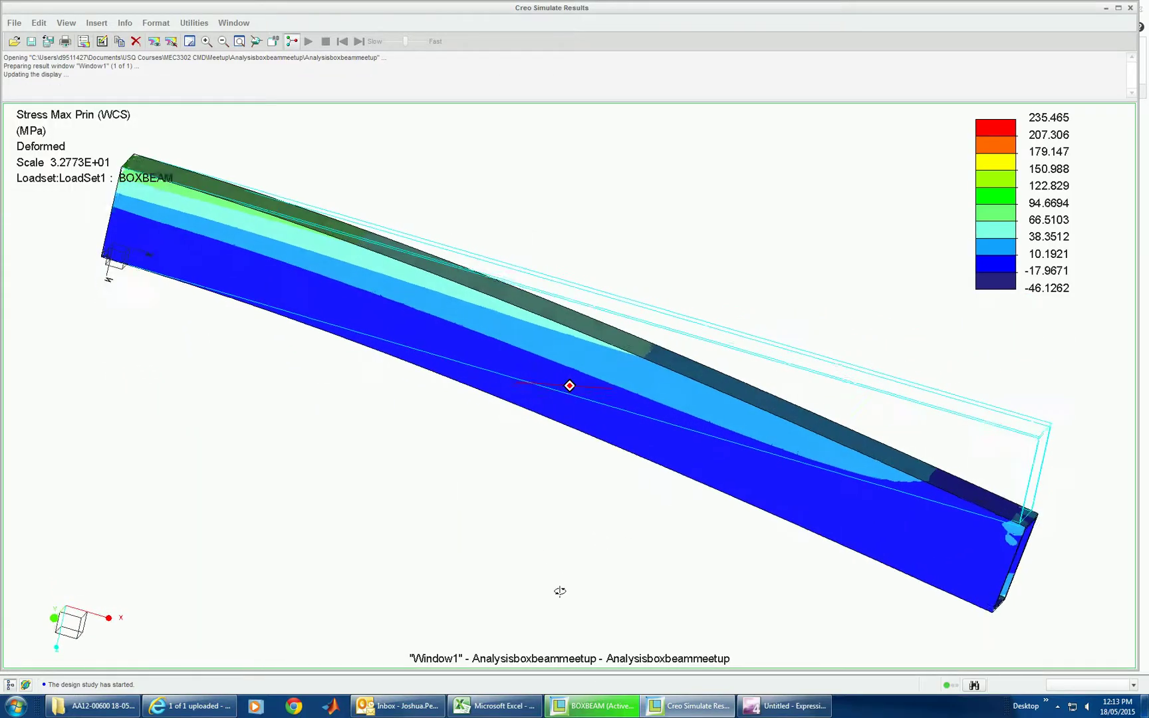
pyautogui.click(125, 24)
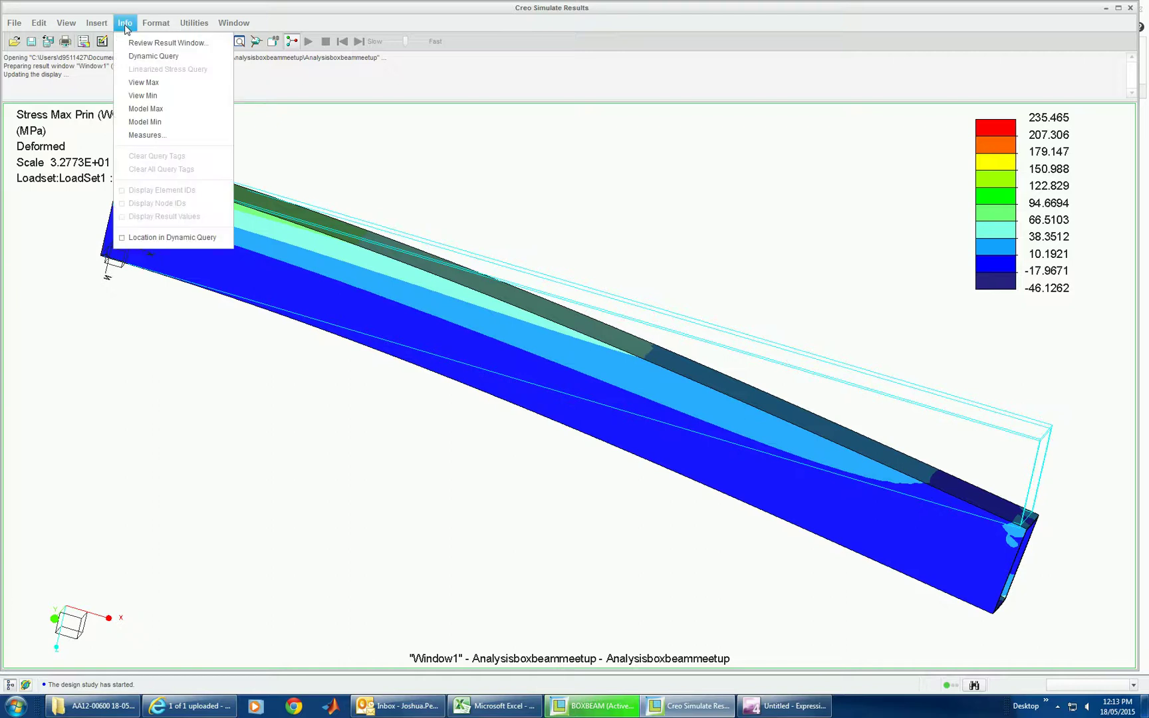
pyautogui.click(136, 81)
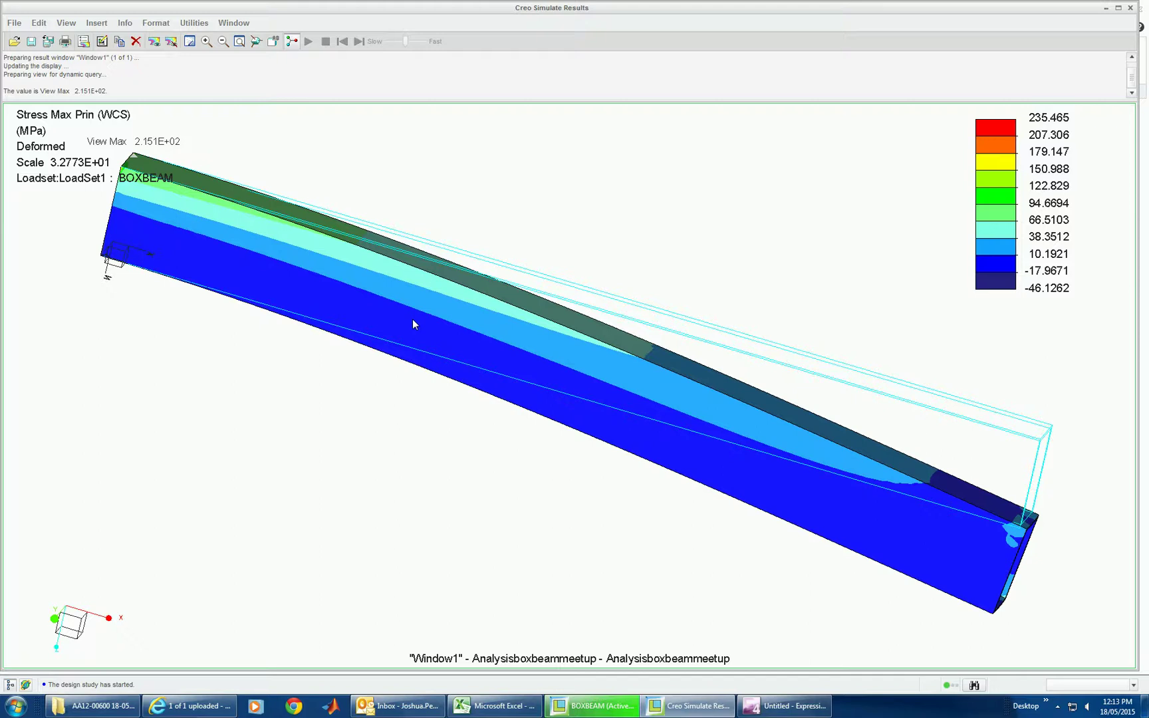
pyautogui.moveTo(413, 323)
pyautogui.mouseDown(button='middle')
pyautogui.moveTo(736, 390)
pyautogui.moveTo(423, 347)
pyautogui.moveTo(423, 385)
pyautogui.moveTo(441, 402)
pyautogui.moveTo(467, 395)
pyautogui.mouseUp(button='middle')
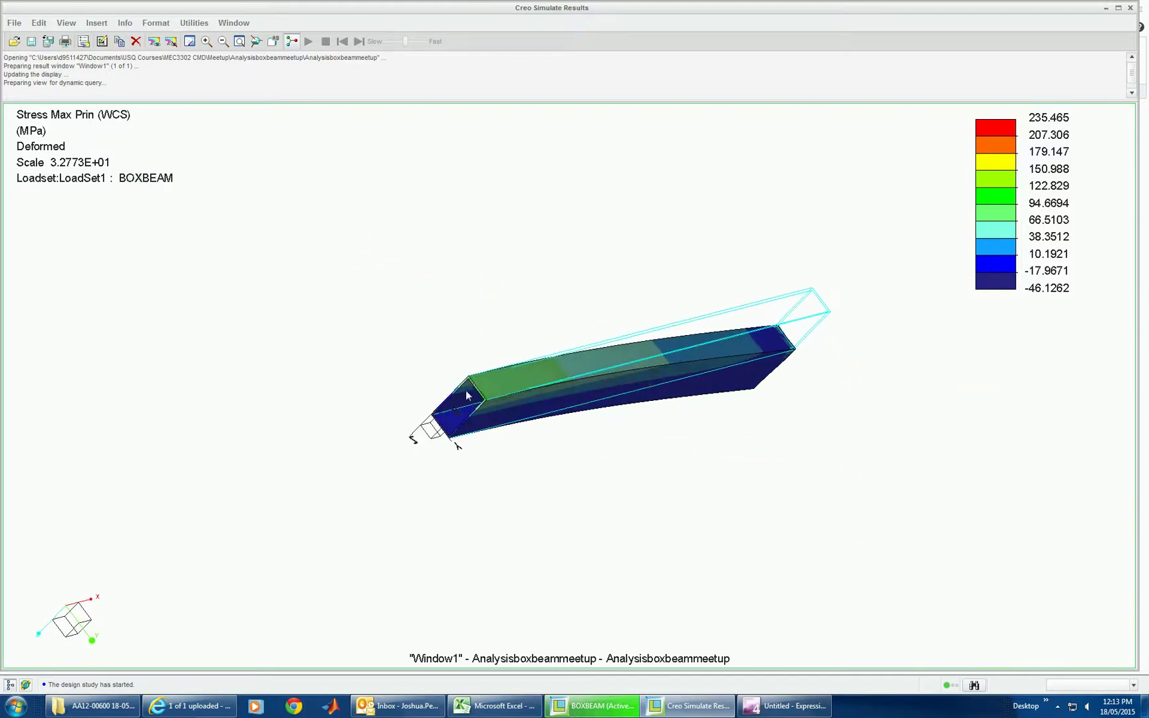
pyautogui.scroll(-10, 466, 395)
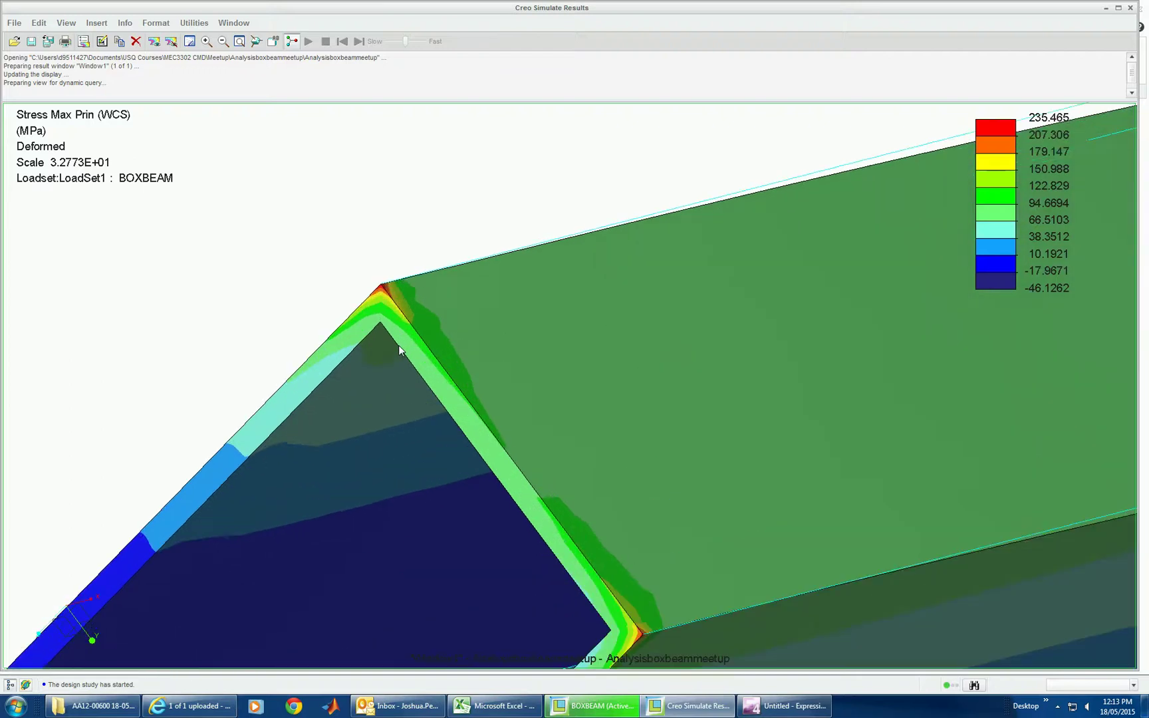
pyautogui.scroll(-3, 398, 344)
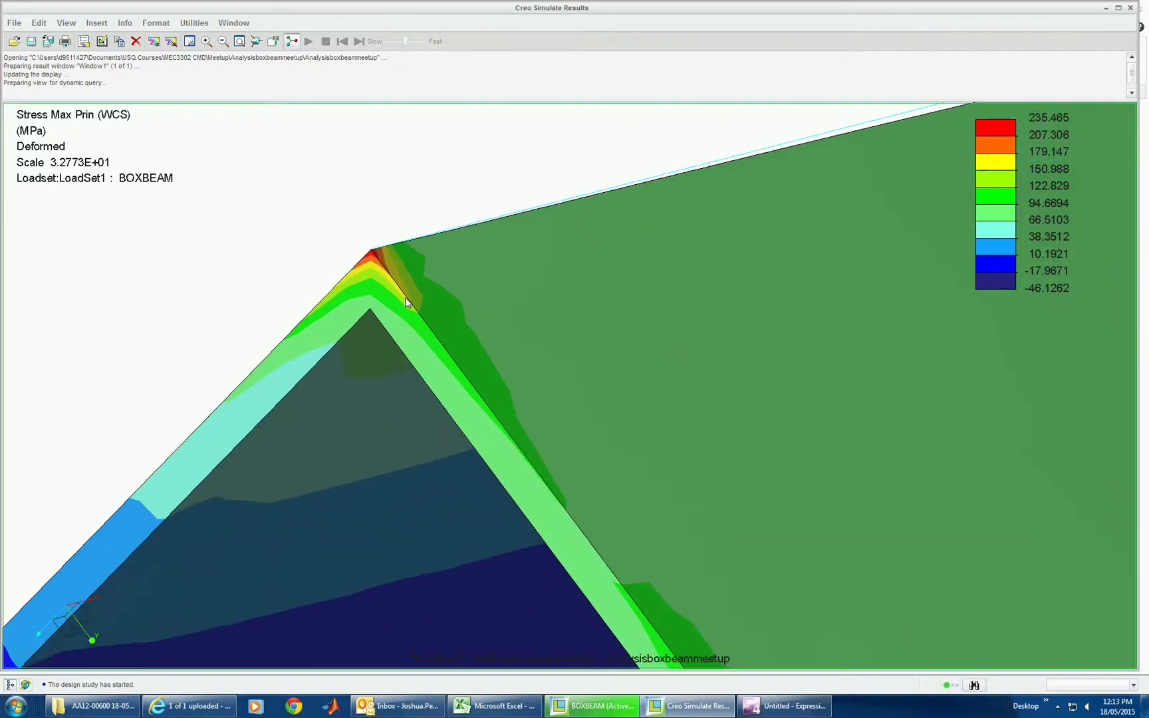
pyautogui.scroll(6, 404, 302)
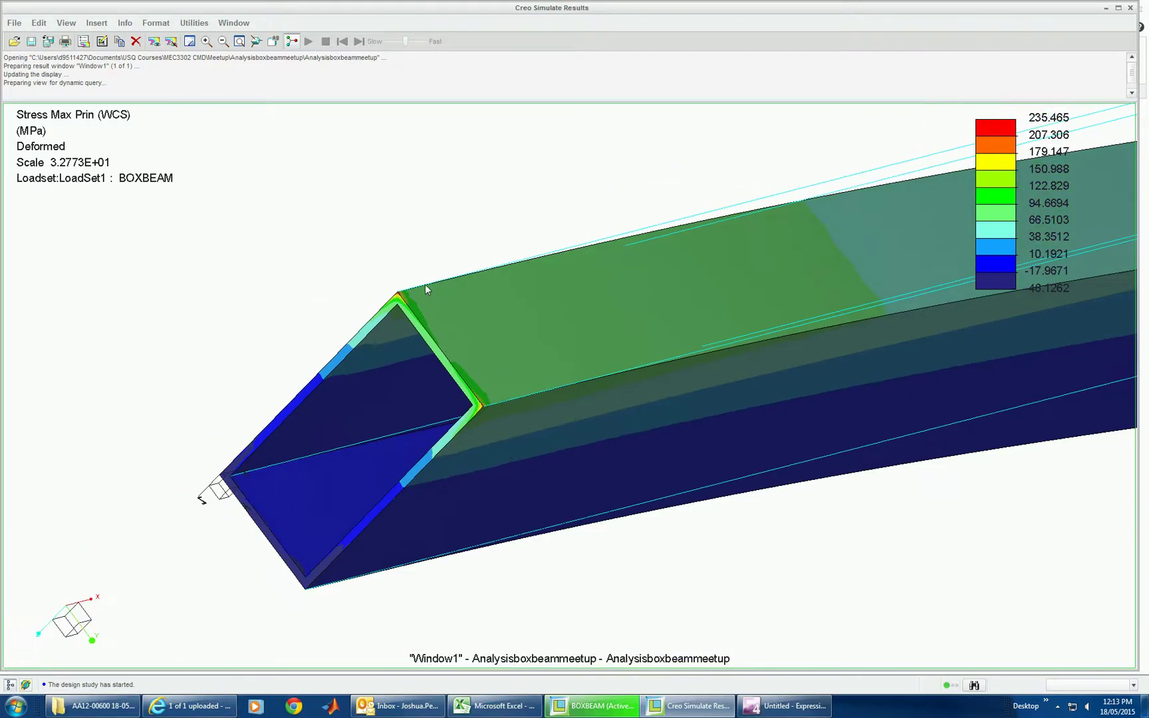
pyautogui.click(97, 24)
# - Use Dynamic Query on the beam's top face and tag its 87.61 MPa stress
pyautogui.moveTo(123, 23)
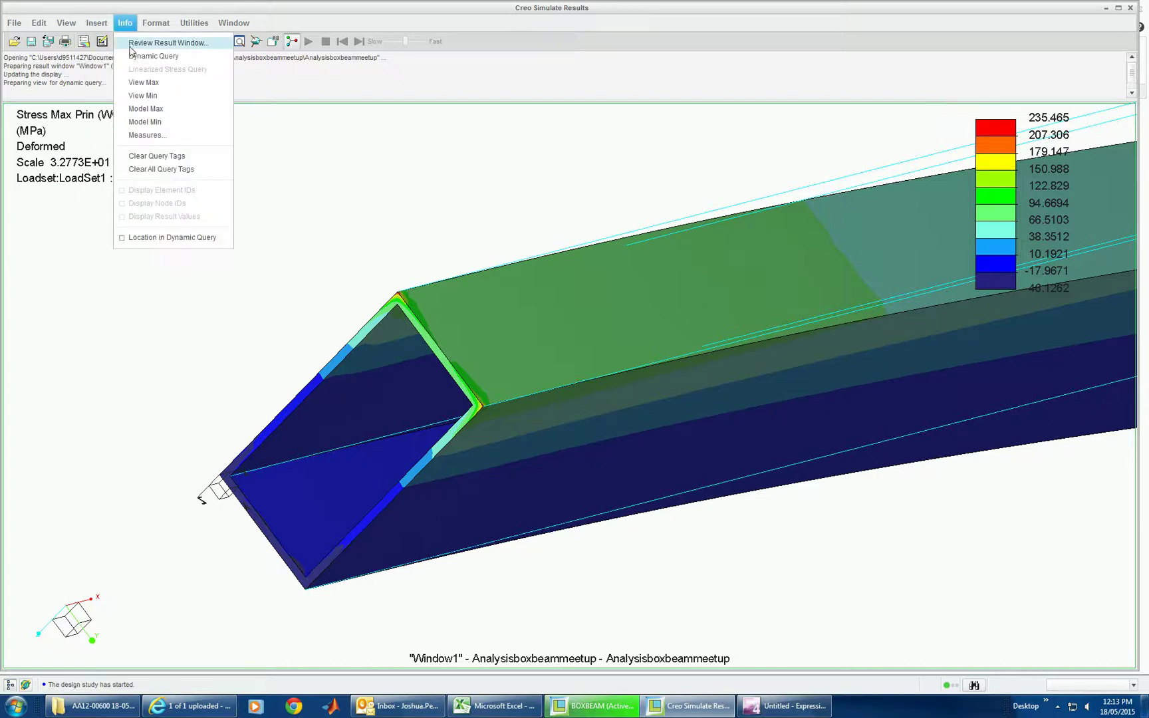
pyautogui.click(154, 57)
pyautogui.moveTo(455, 331); pyautogui.dragTo(476, 341)
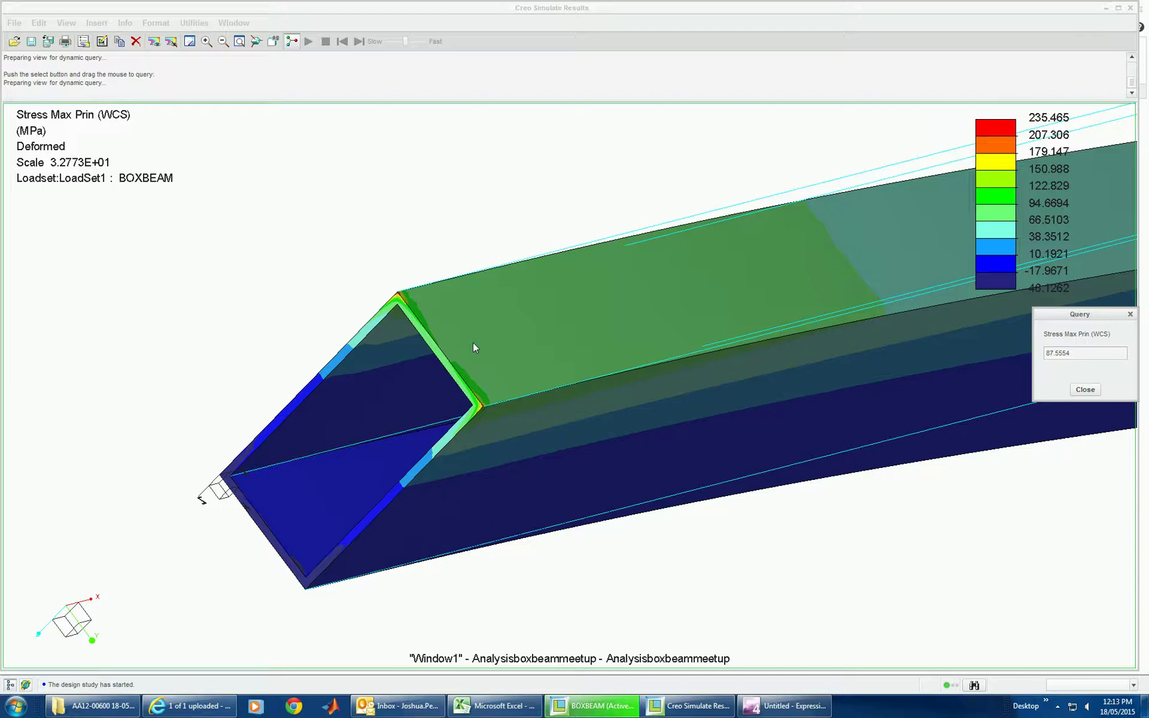
pyautogui.click(474, 343)
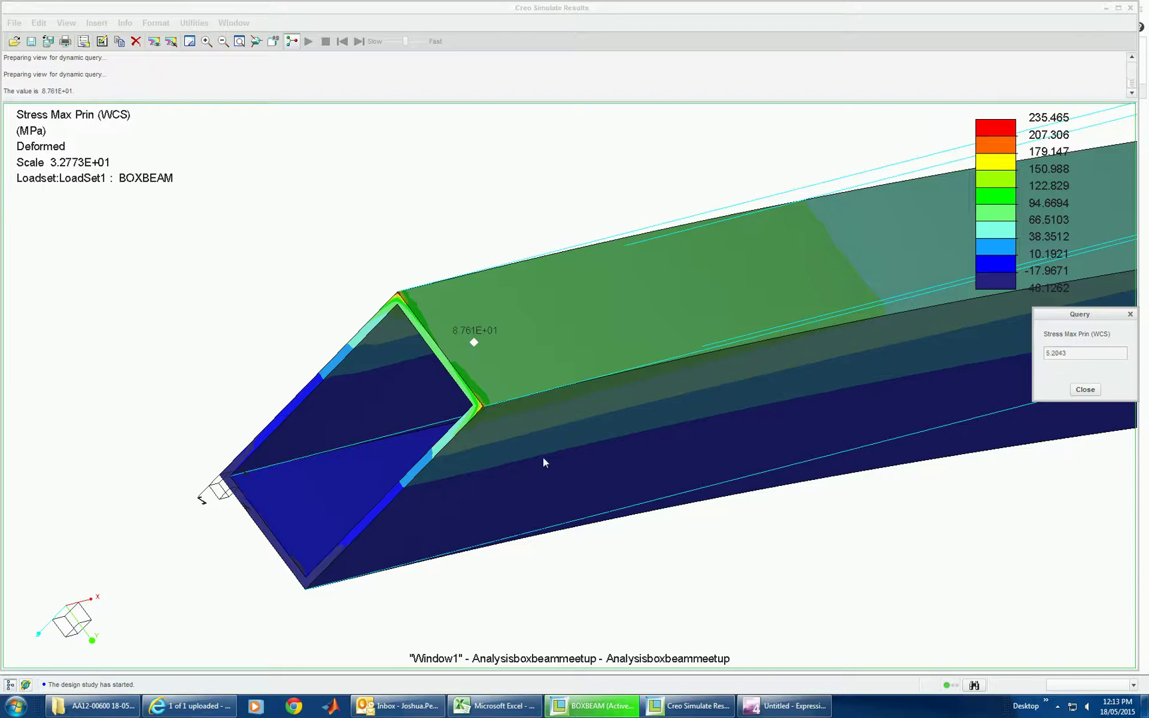
# - Orbit to inspect the free end, end the query, and close results without saving
pyautogui.moveTo(543, 462); pyautogui.dragTo(246, 439, button='middle')
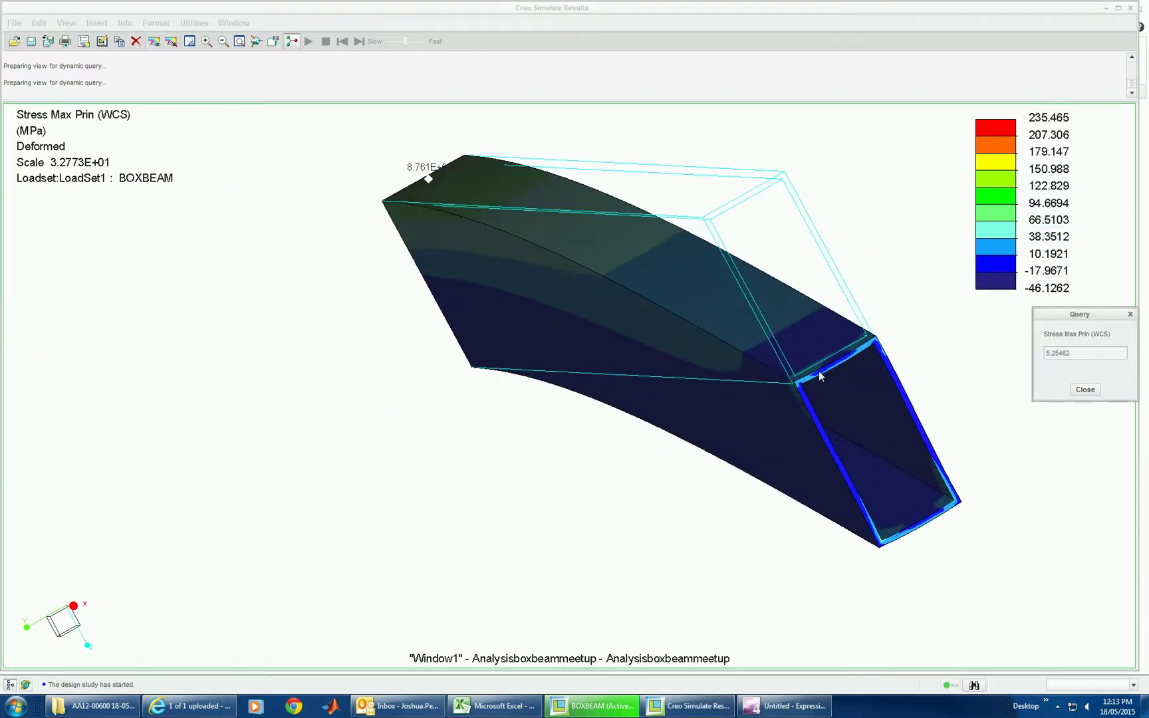
pyautogui.scroll(5, 819, 371)
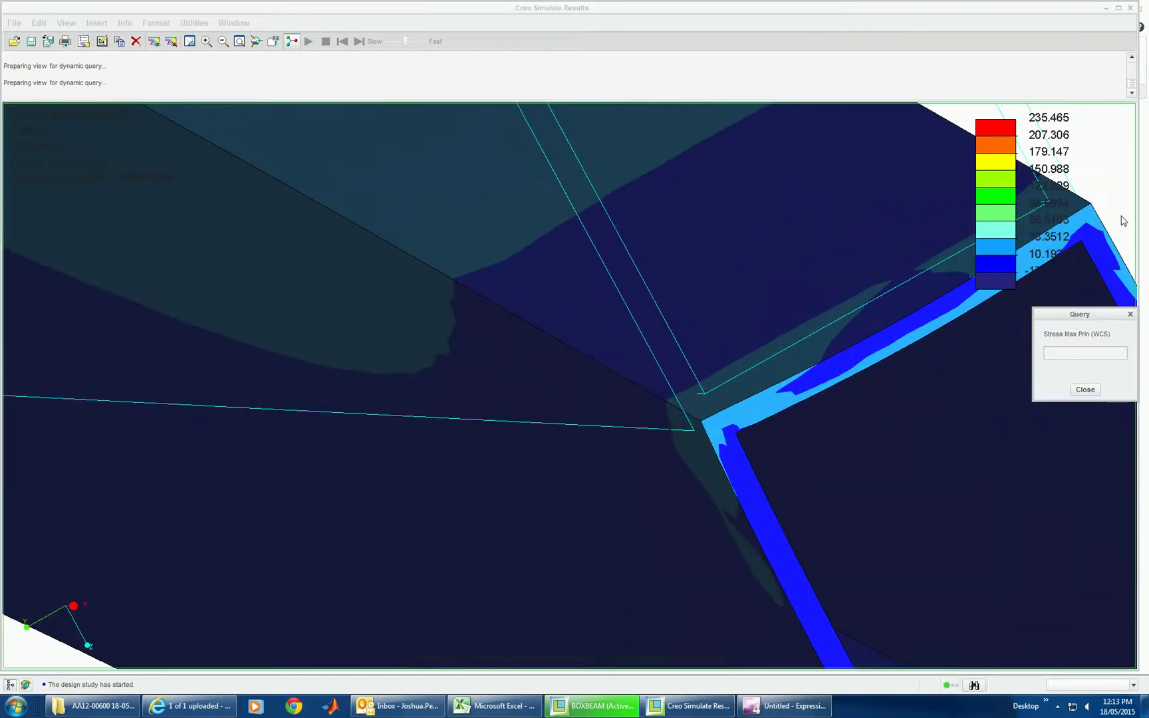
pyautogui.scroll(-3, 856, 361)
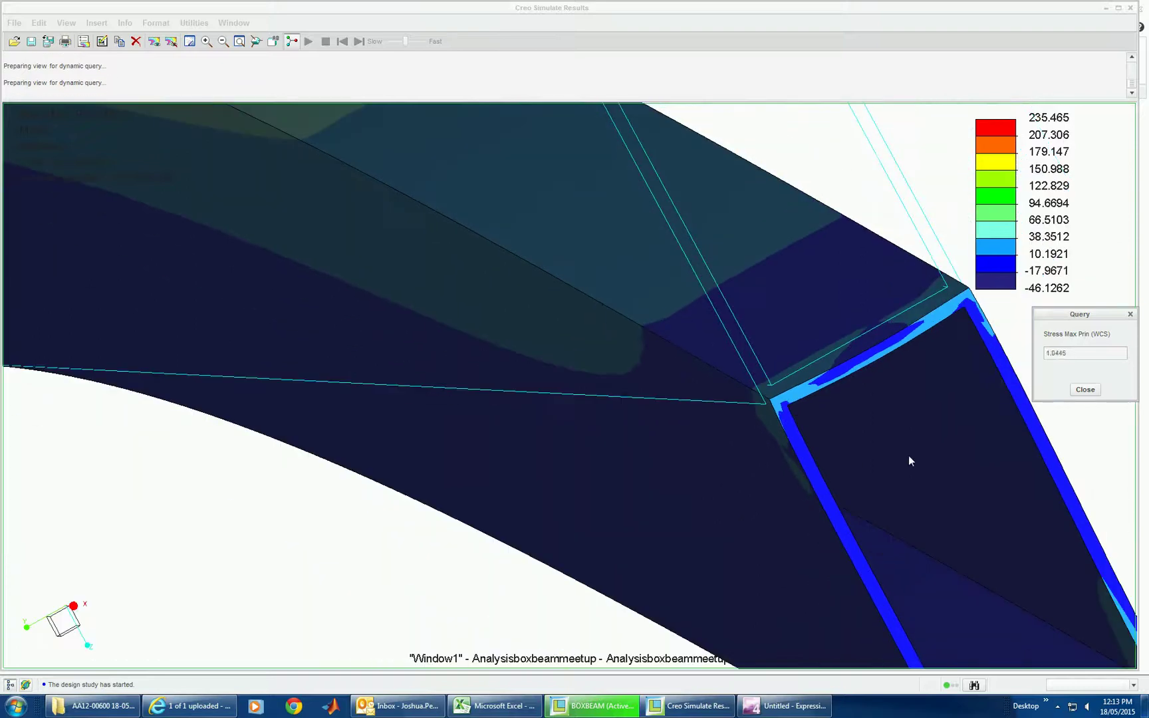
pyautogui.scroll(-5, 826, 422)
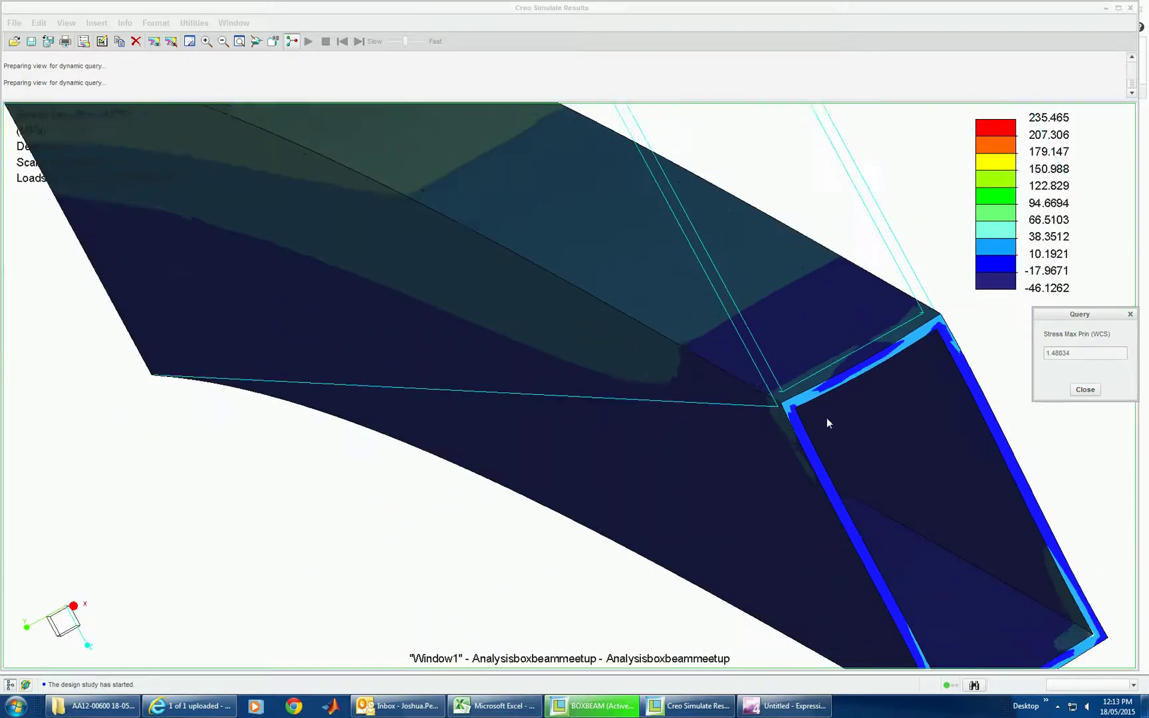
pyautogui.moveTo(692, 480)
pyautogui.mouseDown(button='middle')
pyautogui.moveTo(751, 497)
pyautogui.moveTo(1016, 444)
pyautogui.mouseUp(button='middle')
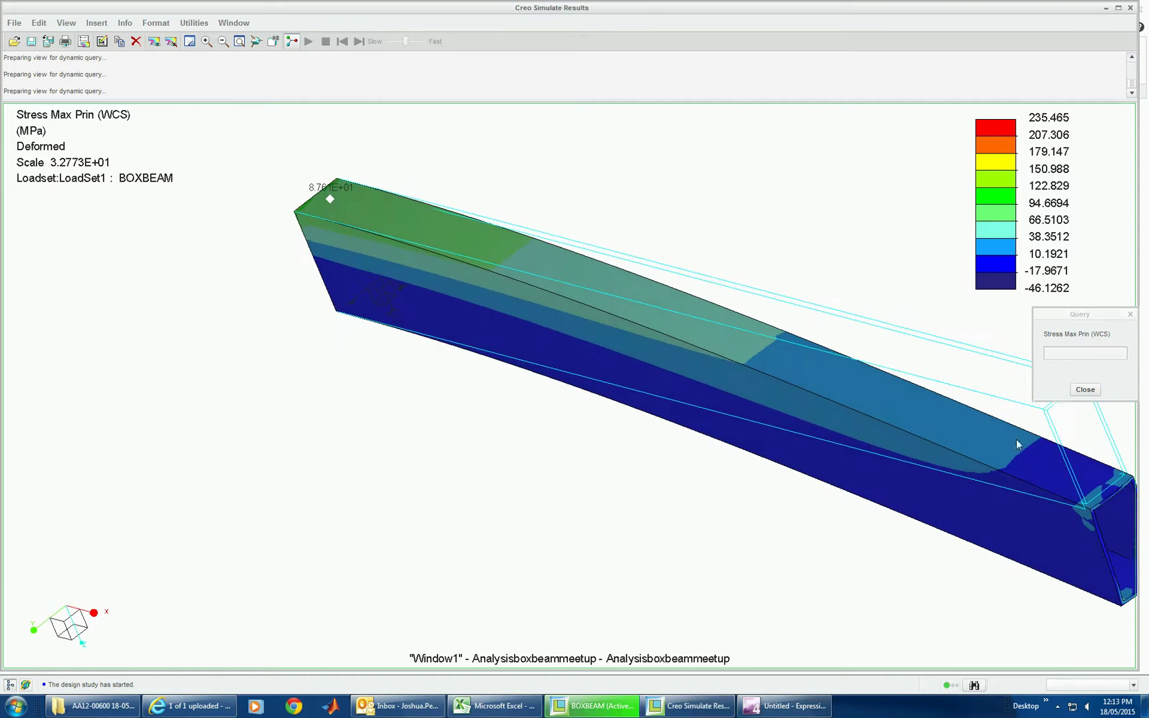
pyautogui.click(1084, 390)
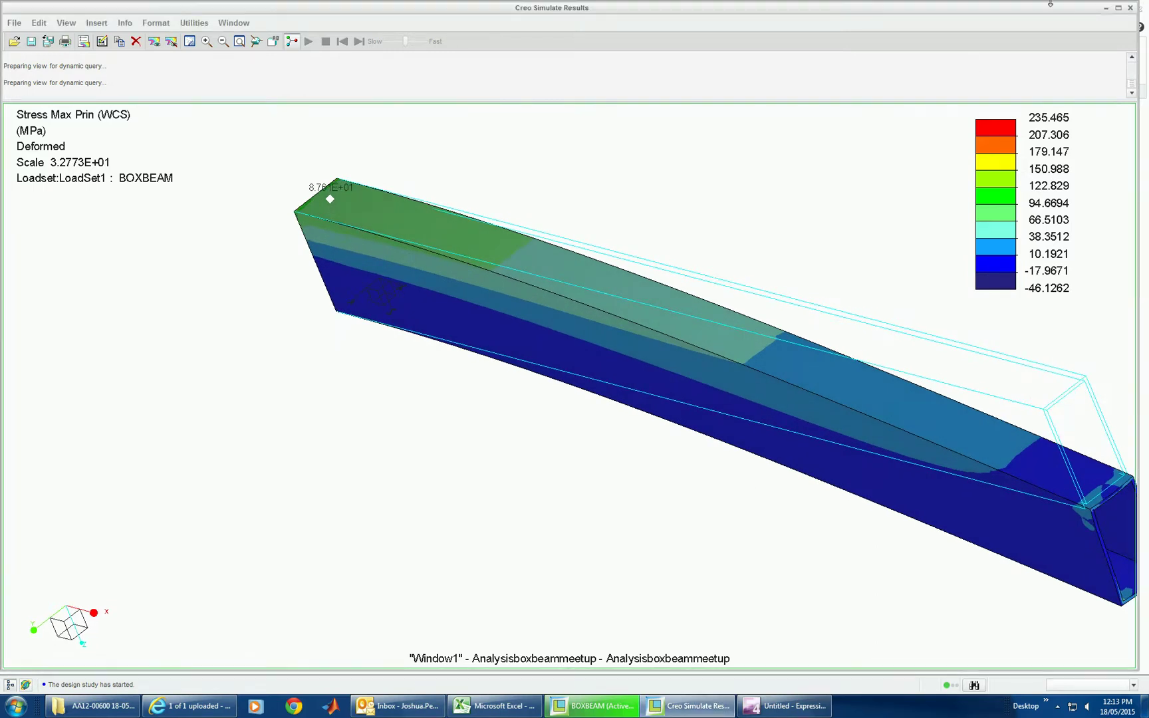
pyautogui.click(1130, 7)
pyautogui.click(579, 366)
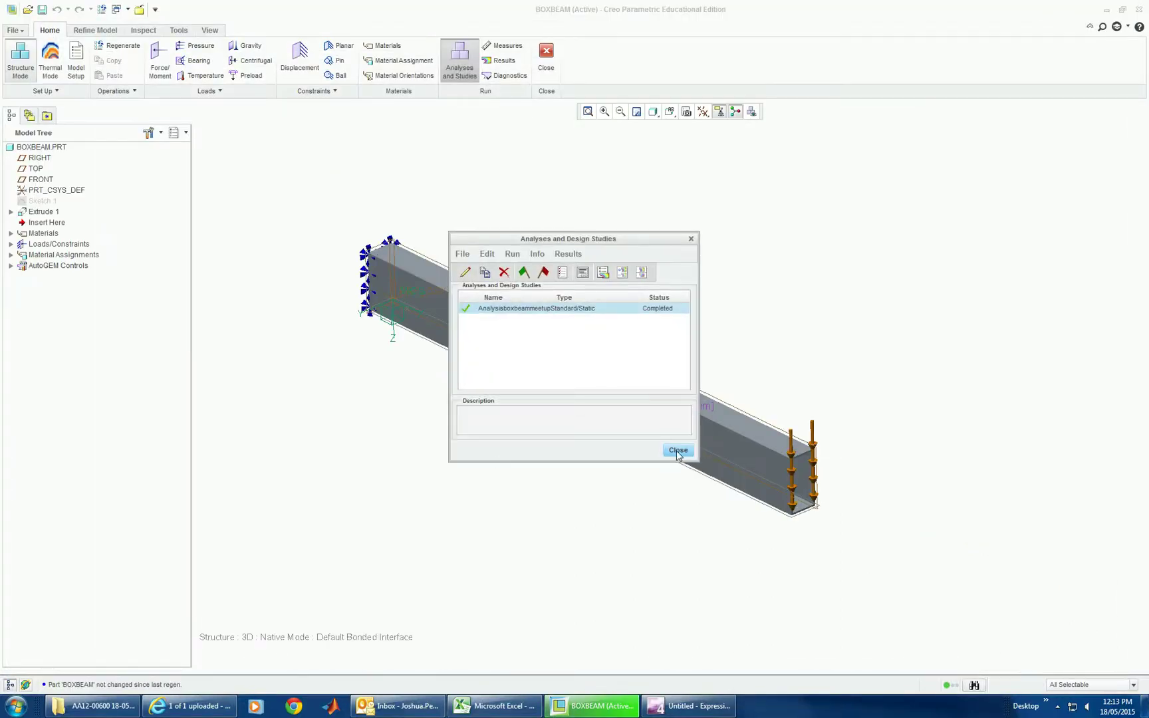
# - Exit Simulate and begin a new solid part named BoxBeamBEAM
pyautogui.click(677, 450)
pyautogui.click(547, 66)
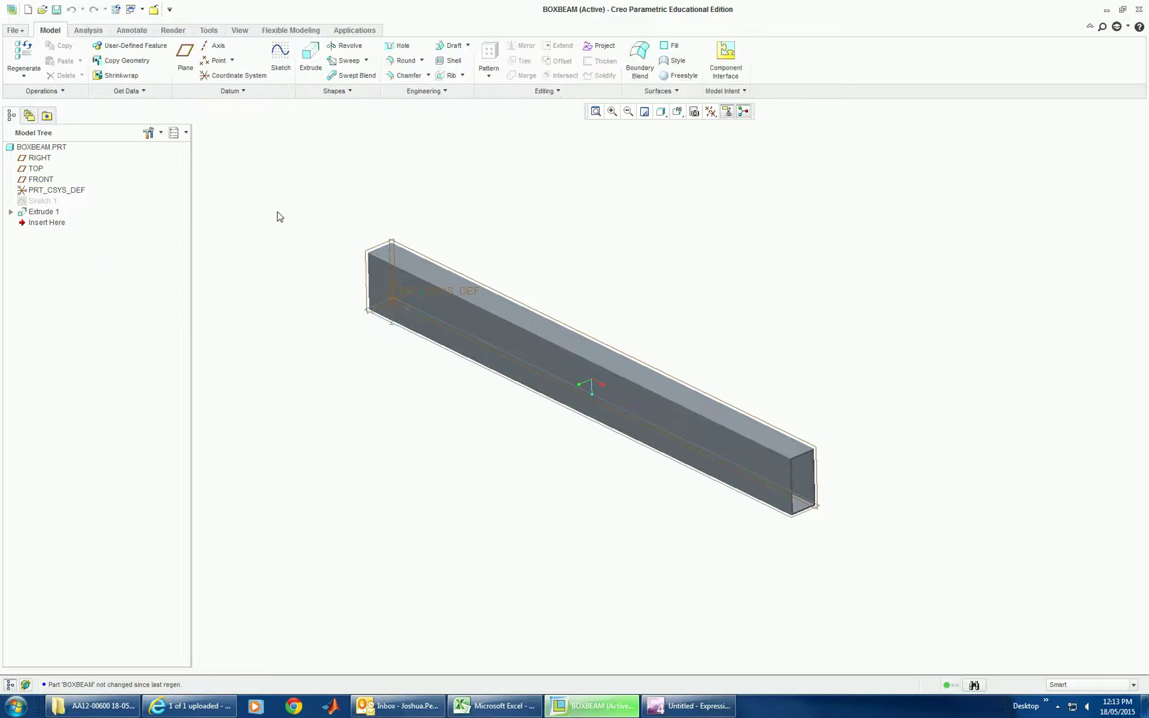
pyautogui.click(27, 10)
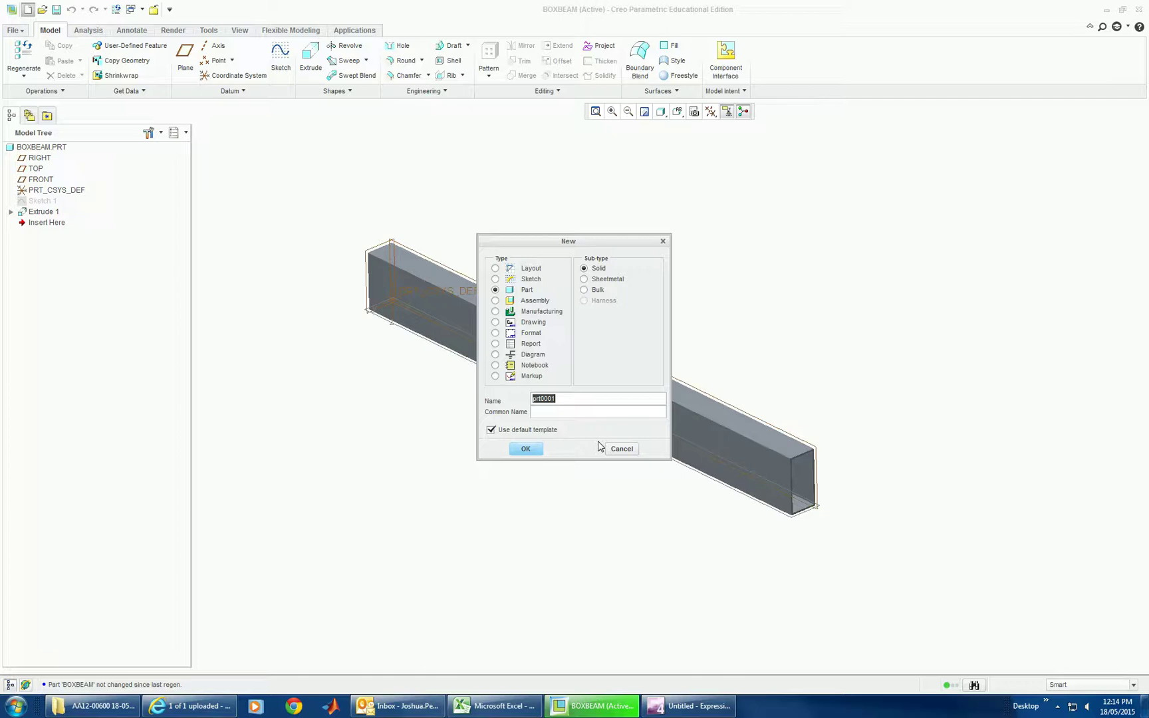
pyautogui.write('B')
pyautogui.write('BeamBEAM')
# - Dismiss the name-already-in-use error and trim the part name for renaming
pyautogui.click(537, 452)
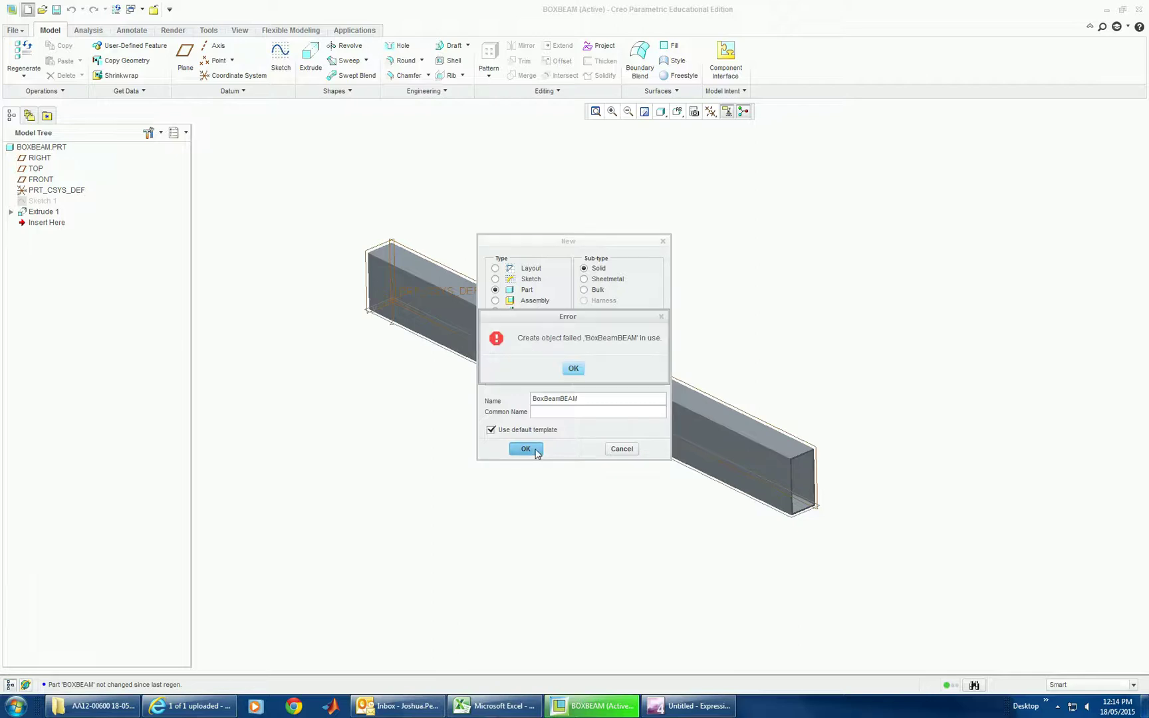
pyautogui.click(574, 370)
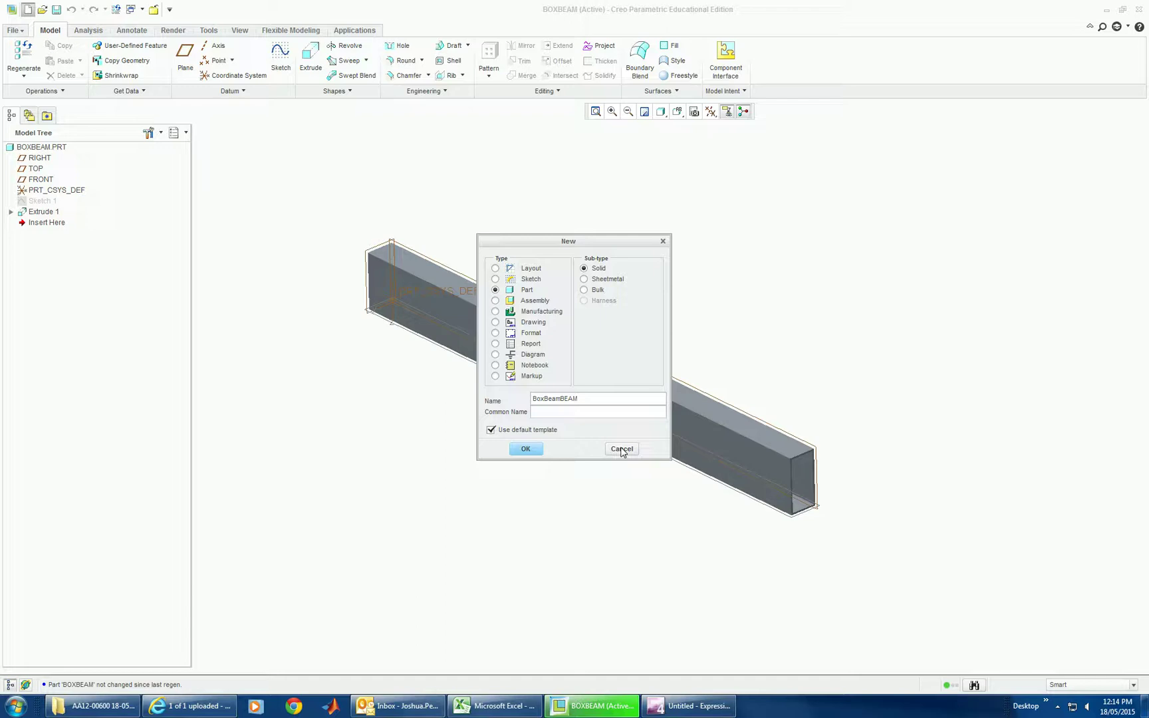
pyautogui.click(582, 399)
pyautogui.press('BackSpace')
pyautogui.press('BackSpace')
pyautogui.press('BackSpace')
# - Create the BoxBeam2 part and start a sketch on the FRONT plane
pyautogui.write('2')
pyautogui.click(525, 450)
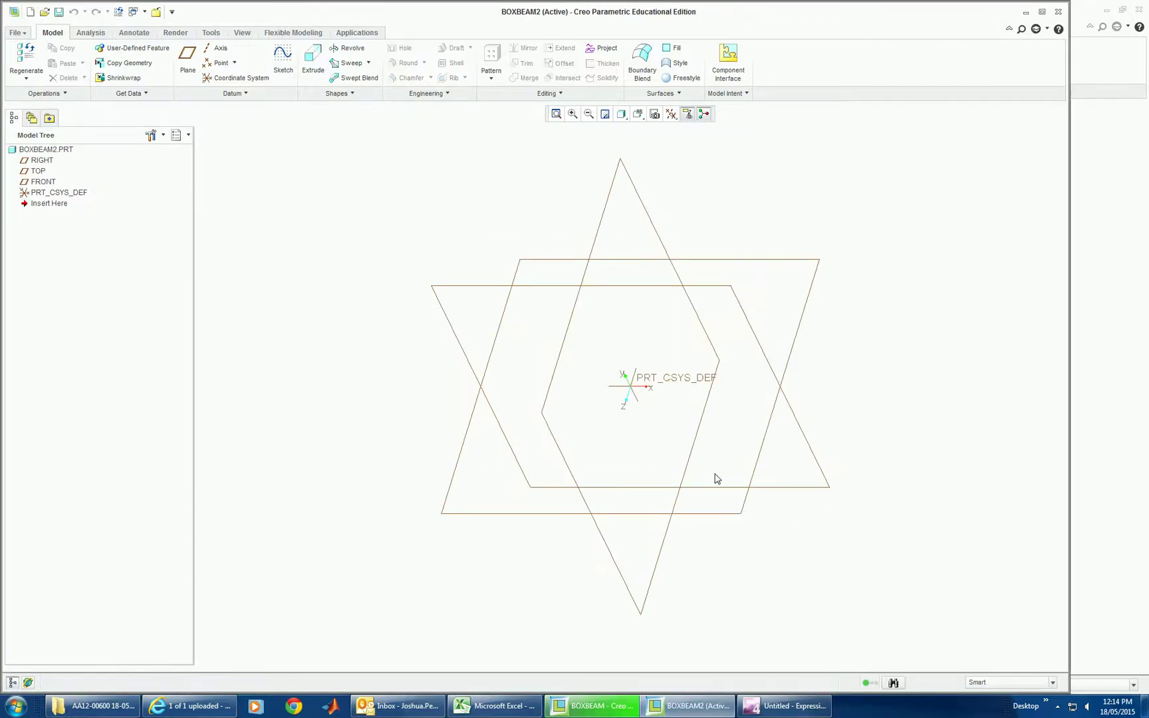
pyautogui.click(736, 306)
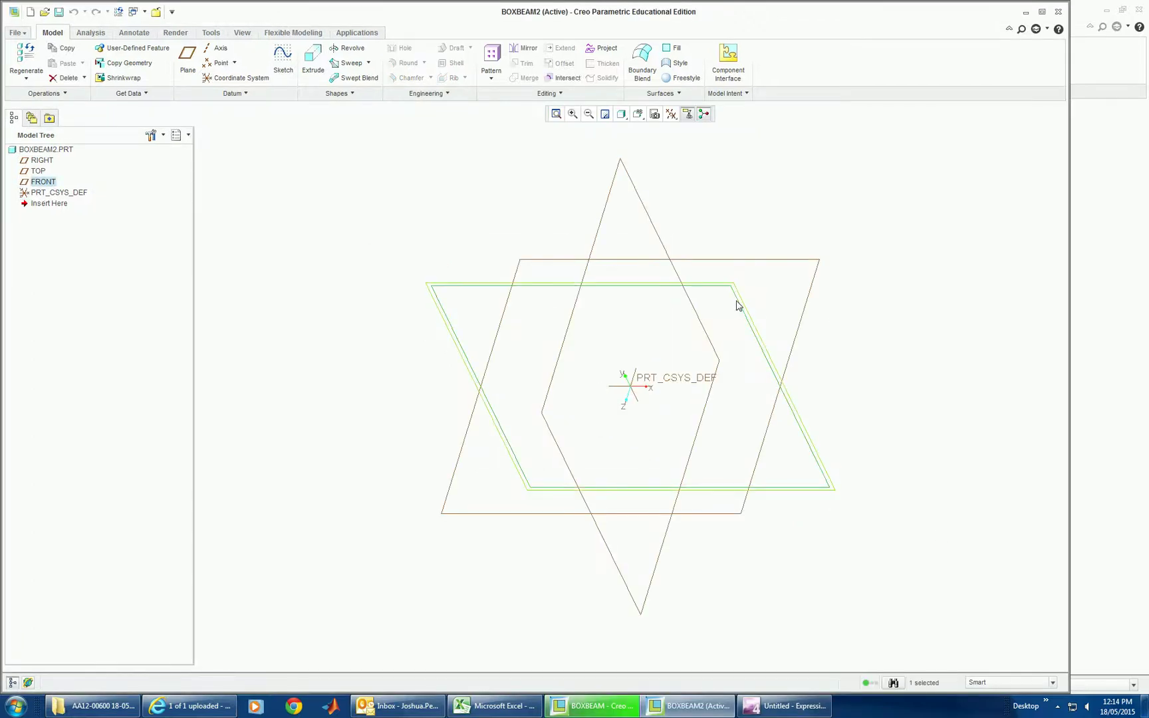
pyautogui.click(282, 58)
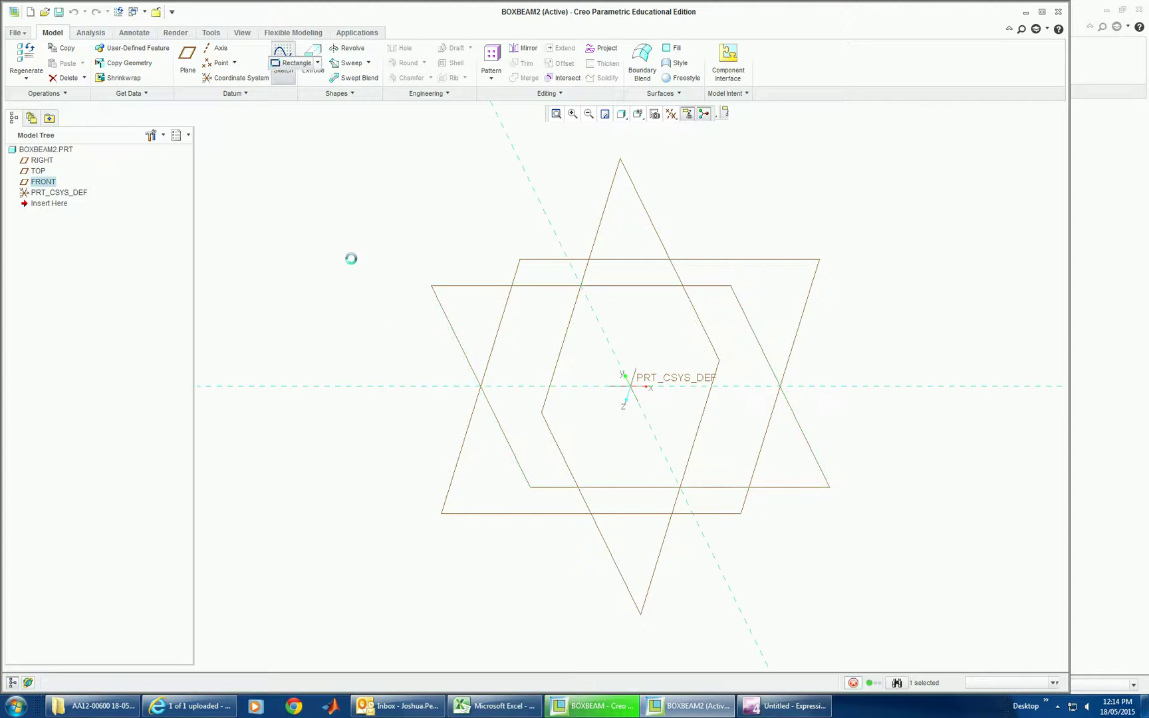
# - Draw a horizontal line from the origin, dimension it 1000, and finish the sketch
pyautogui.click(285, 49)
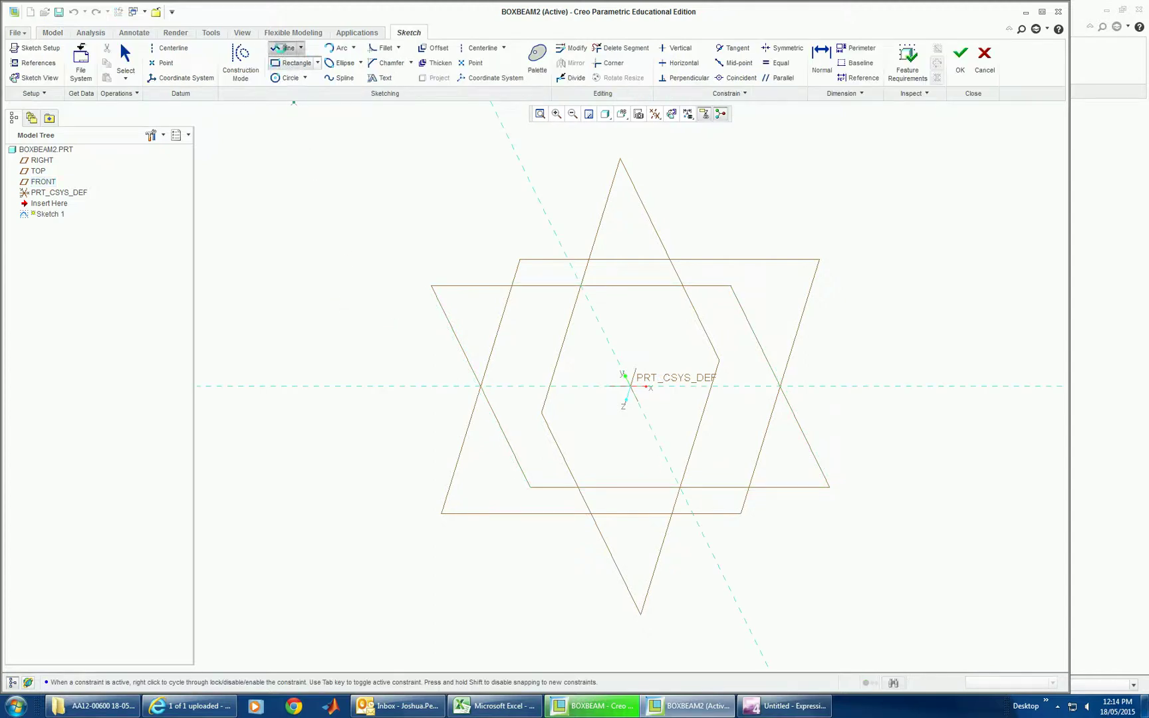
pyautogui.click(630, 386)
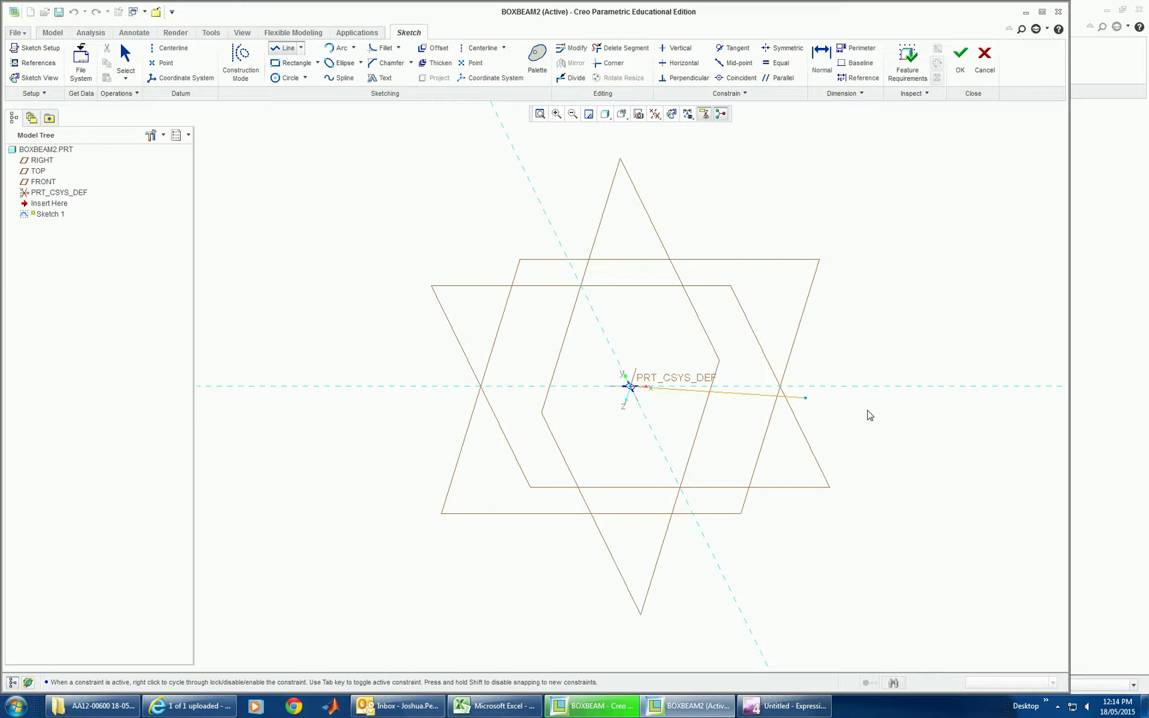
pyautogui.click(899, 392)
pyautogui.middleClick(901, 418)
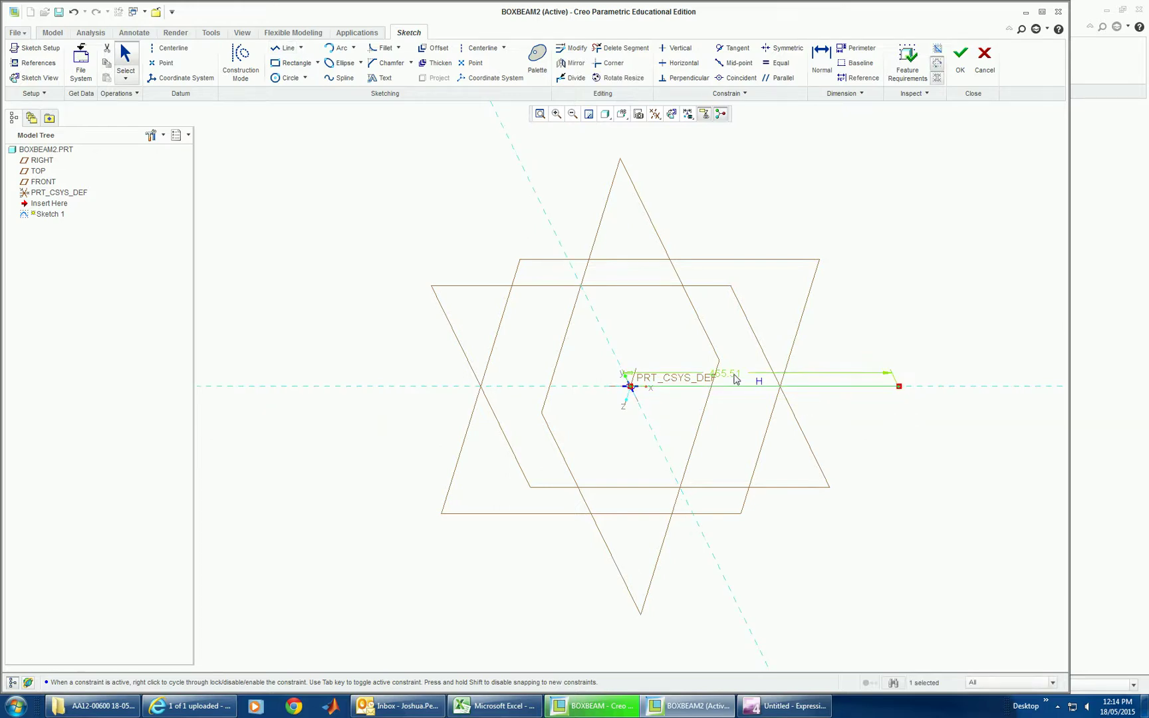
pyautogui.doubleClick(731, 374)
pyautogui.write('10')
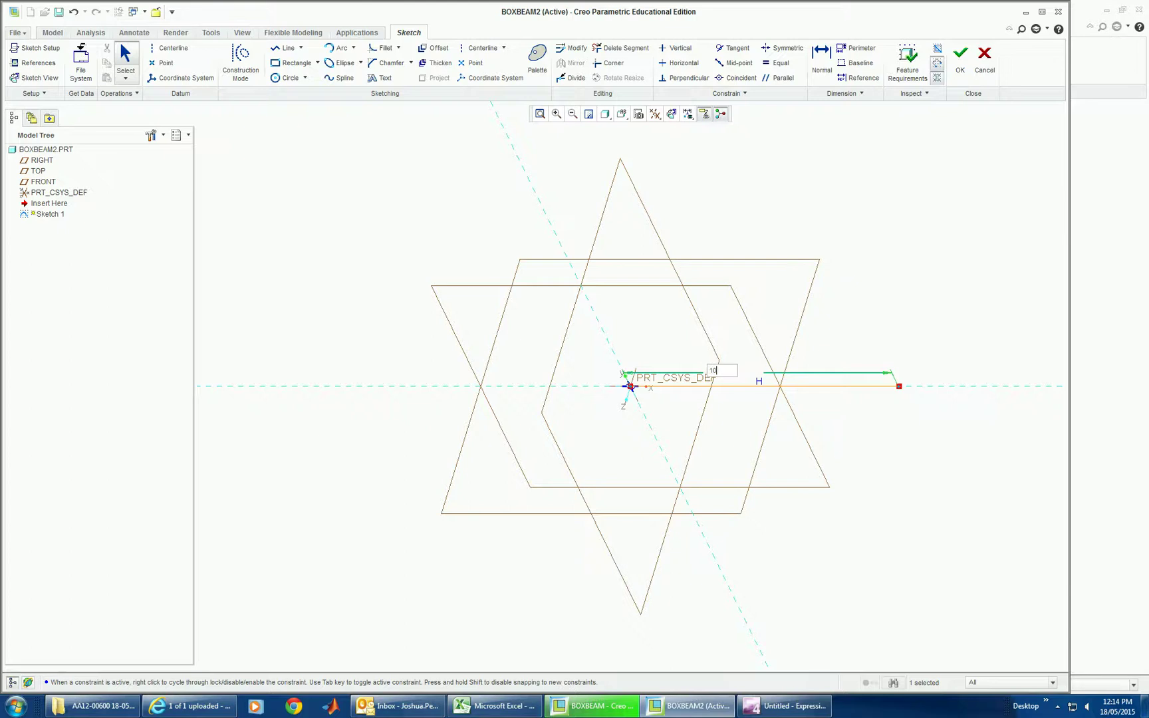
pyautogui.write('00')
pyautogui.press('Return')
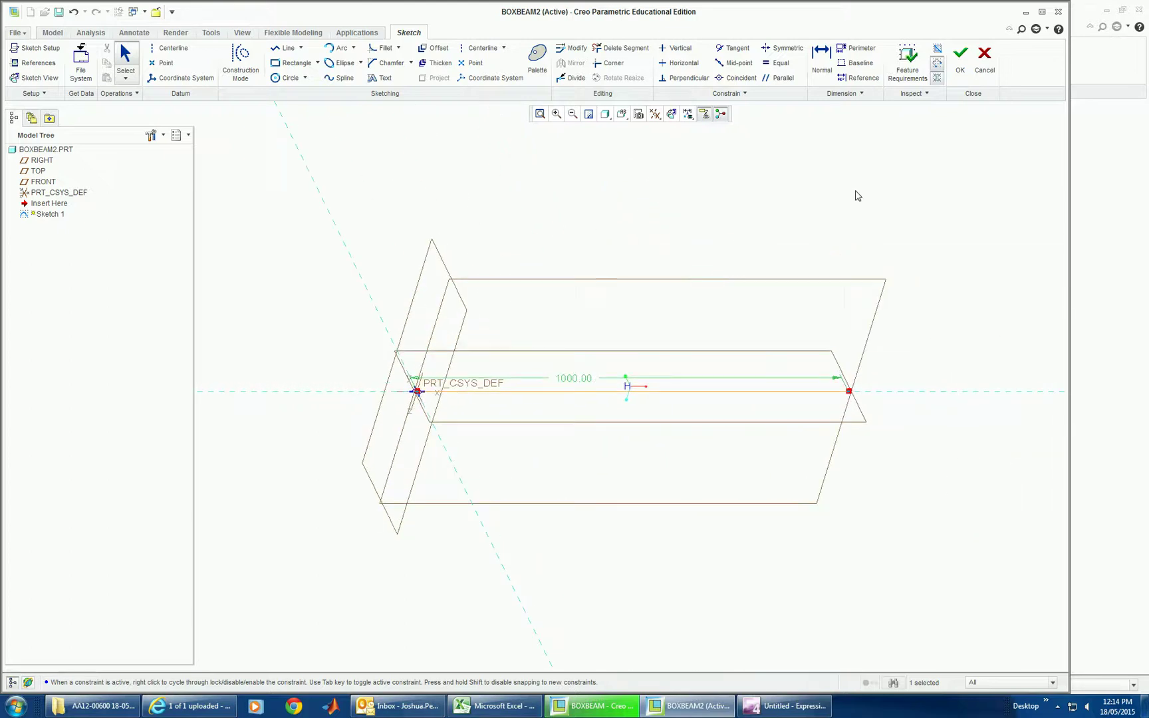
pyautogui.click(960, 56)
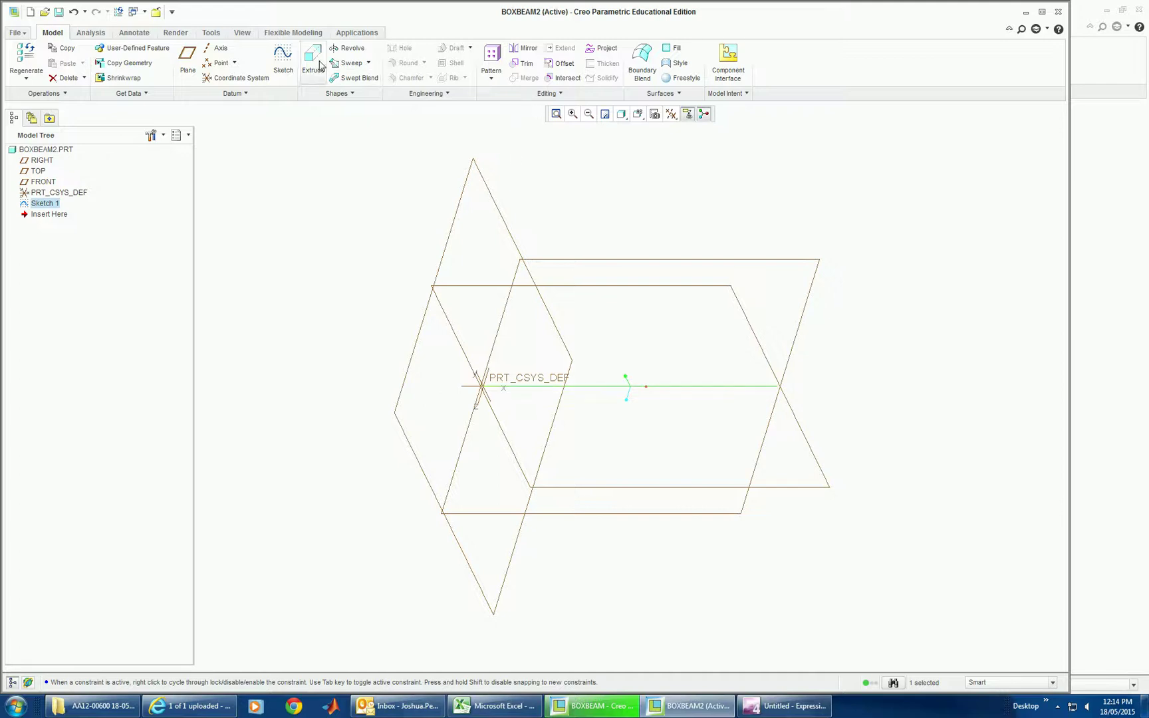
# - Switch BOXBEAM2 into Simulate and start a Beam idealization along the sketched line
pyautogui.click(347, 33)
pyautogui.click(78, 57)
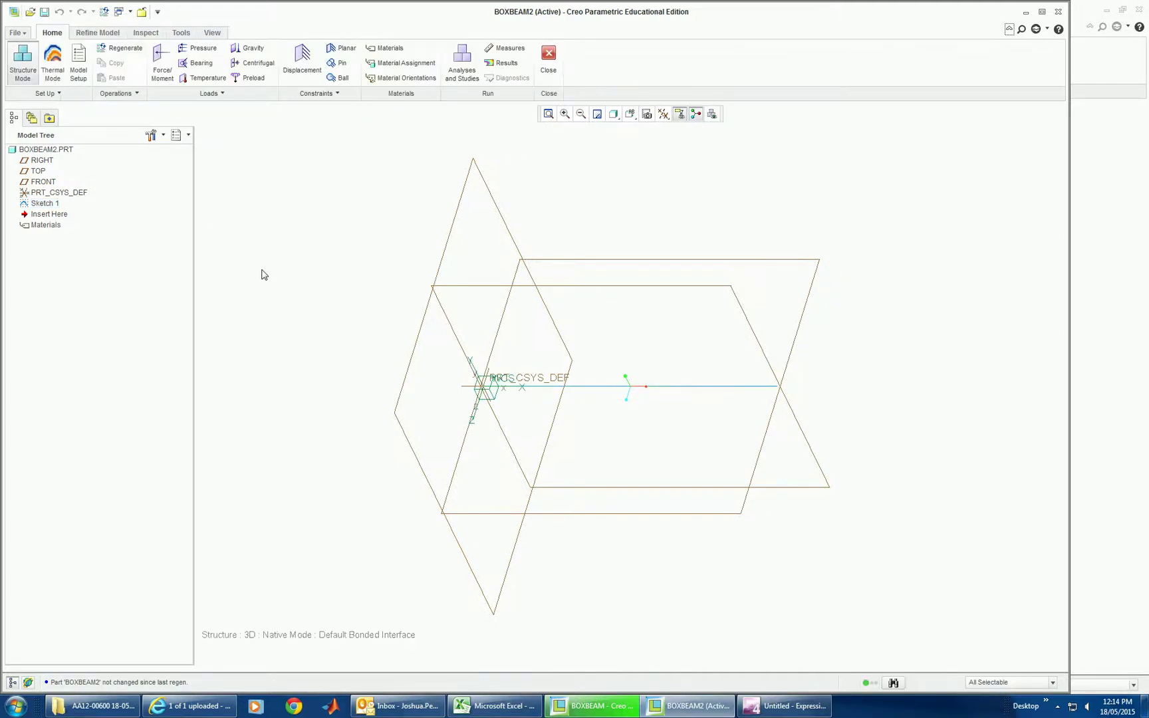
pyautogui.click(601, 389)
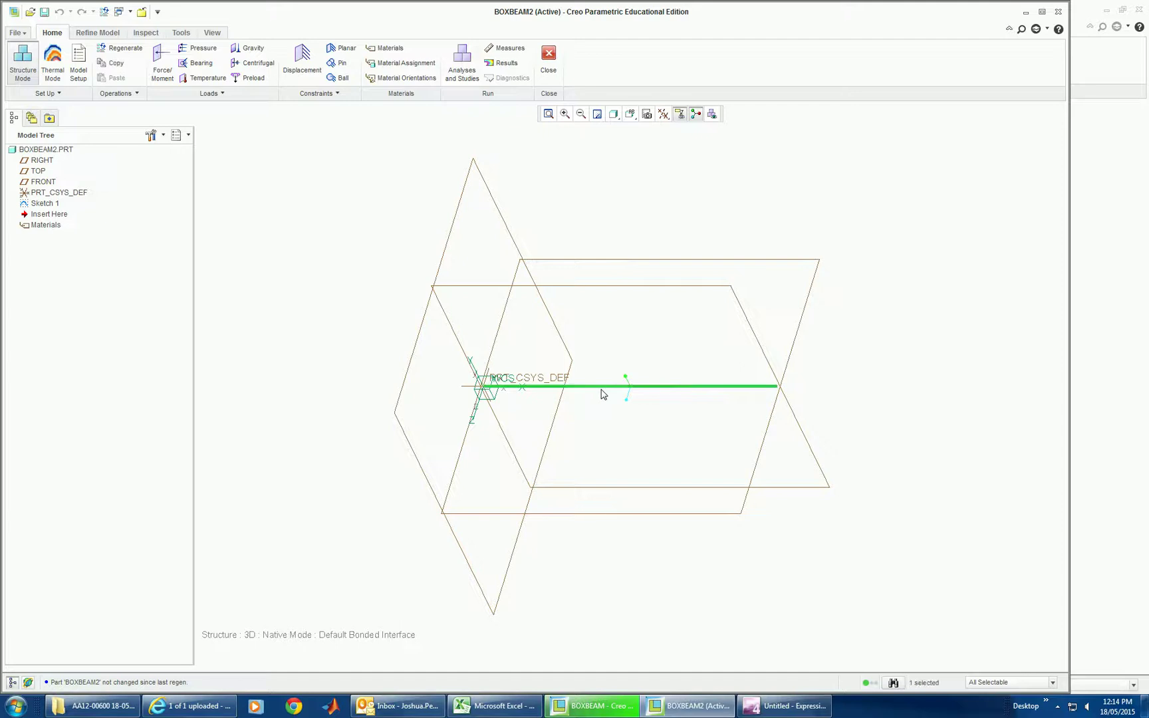
pyautogui.click(98, 34)
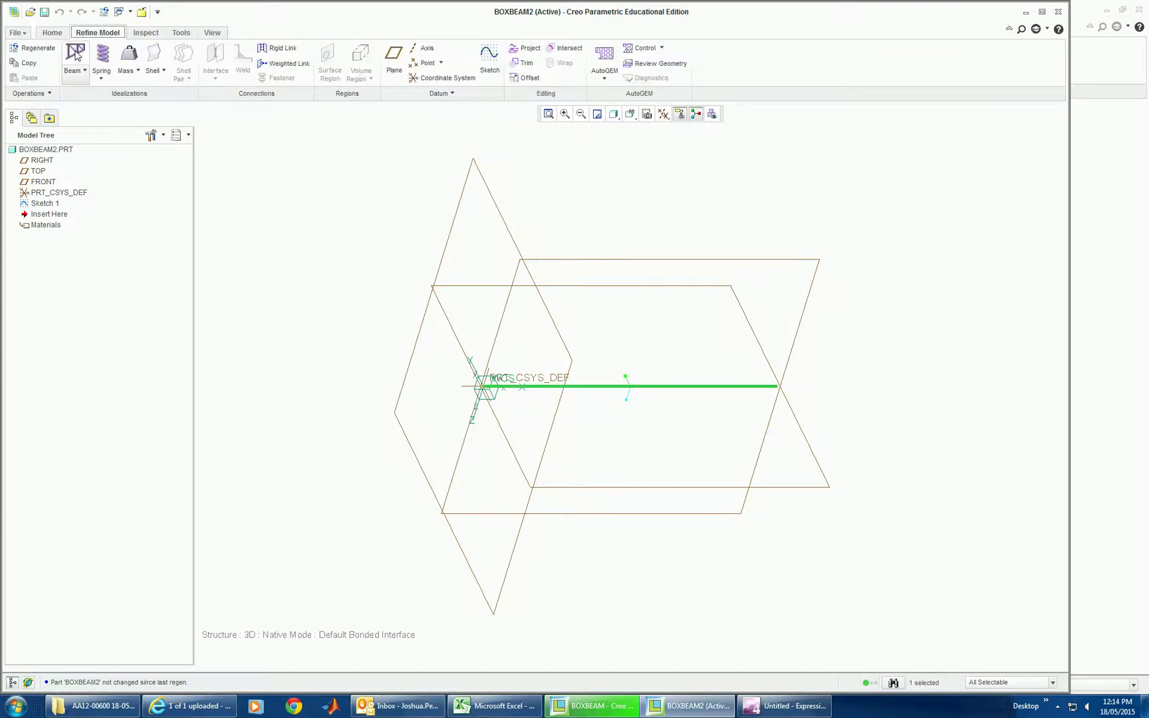
pyautogui.click(76, 54)
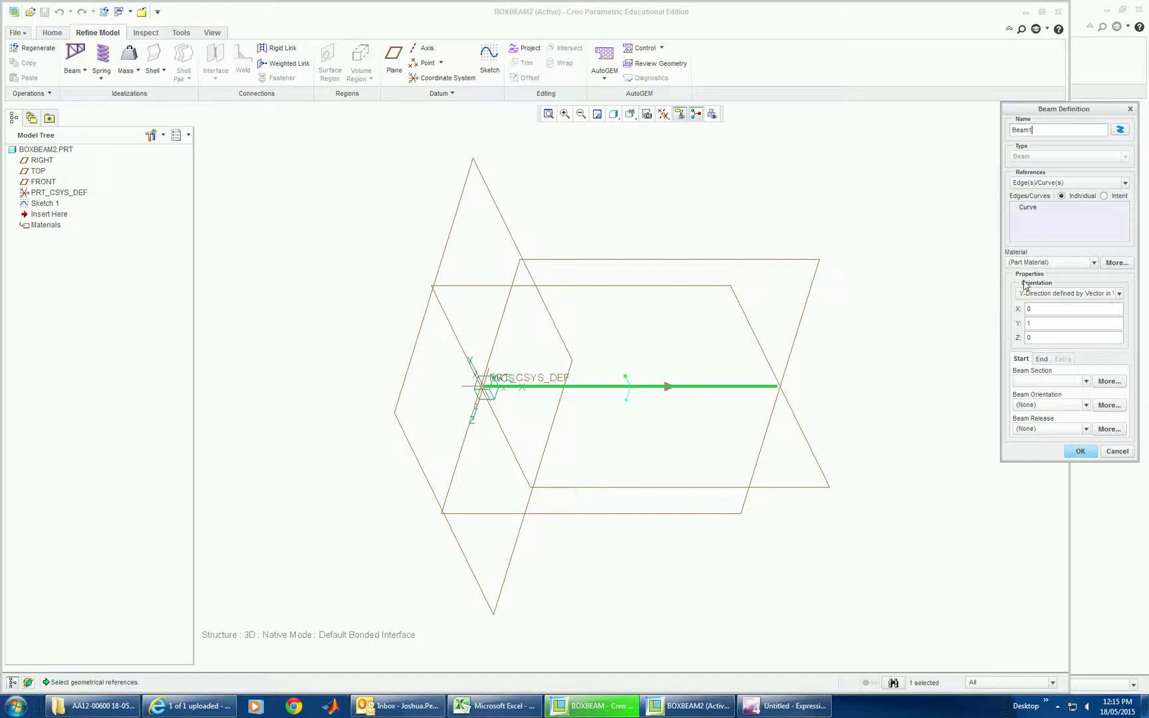
# - Define BeamSection1 as a hollow rectangle (50×100 outside, 44×94 inside) and review its computed properties
pyautogui.click(1109, 382)
pyautogui.click(1112, 237)
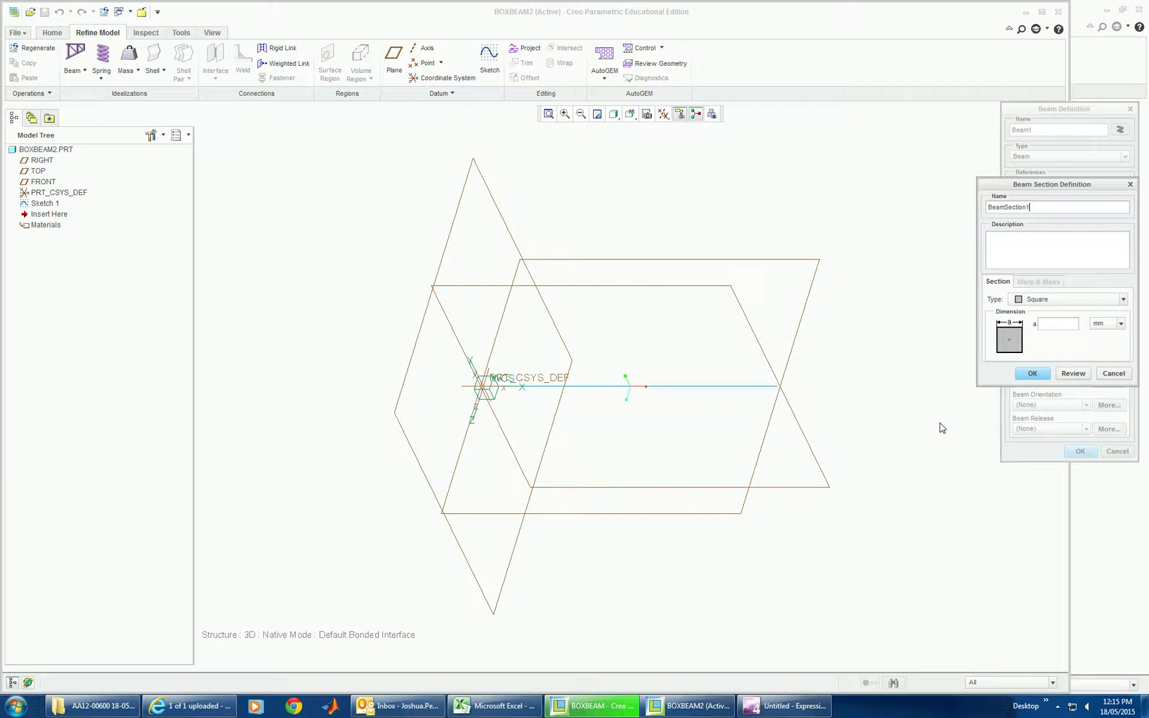
pyautogui.click(1124, 301)
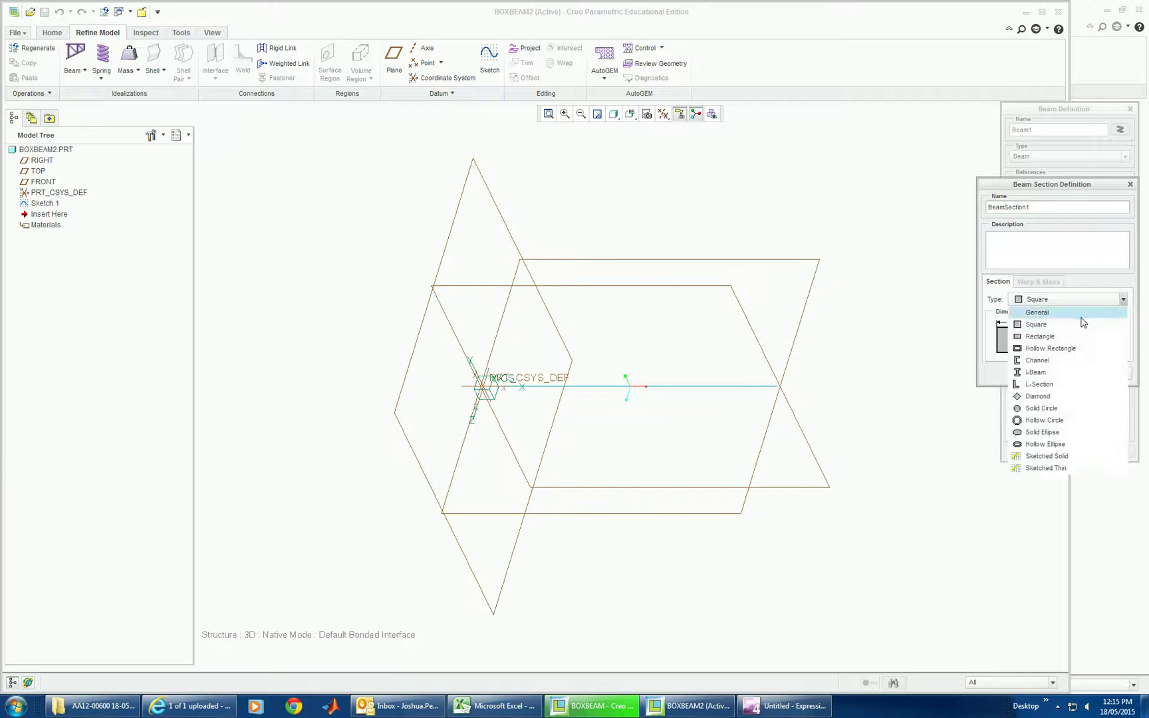
pyautogui.click(1066, 347)
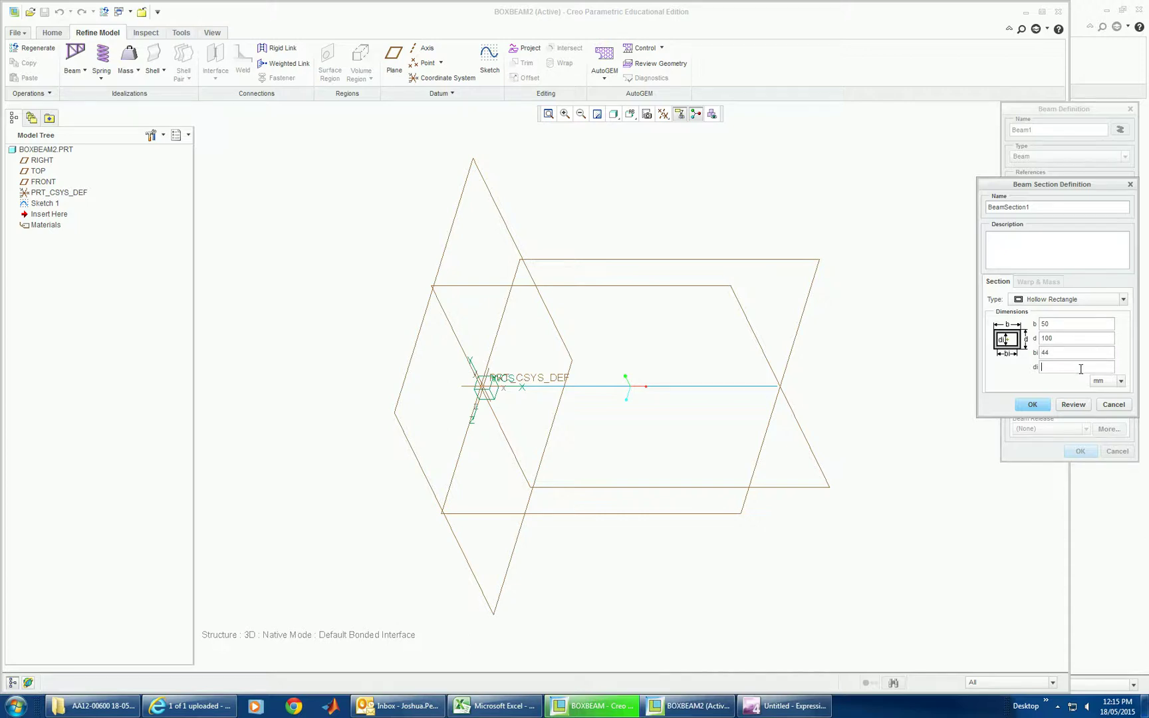
pyautogui.click(1071, 405)
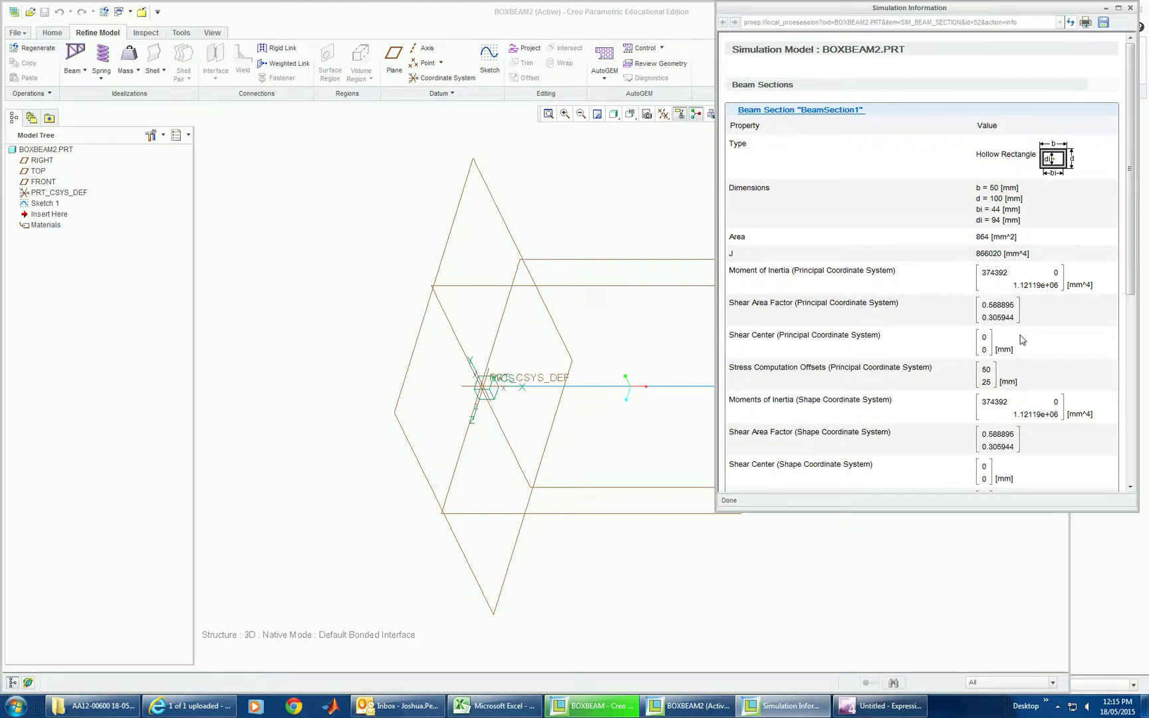
pyautogui.moveTo(1133, 197); pyautogui.dragTo(1136, 288)
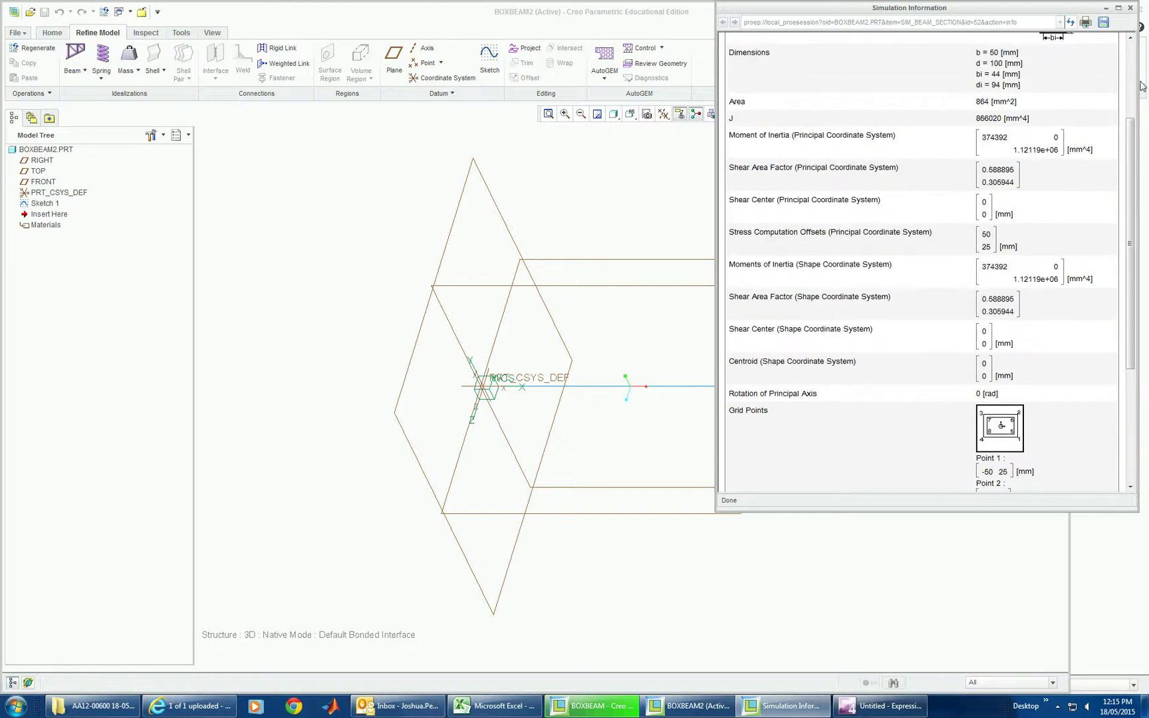
pyautogui.click(1130, 9)
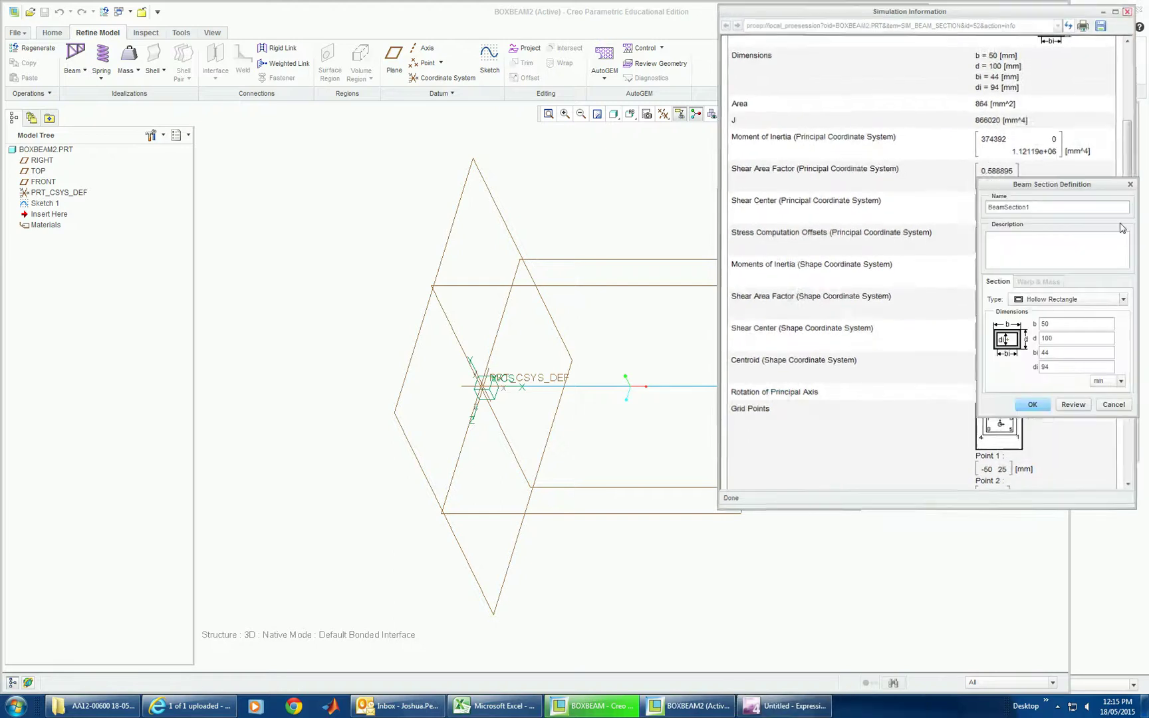
# - Accept BeamSection1 and create Beam1 along BOXBEAM2's sketched line
pyautogui.click(1032, 405)
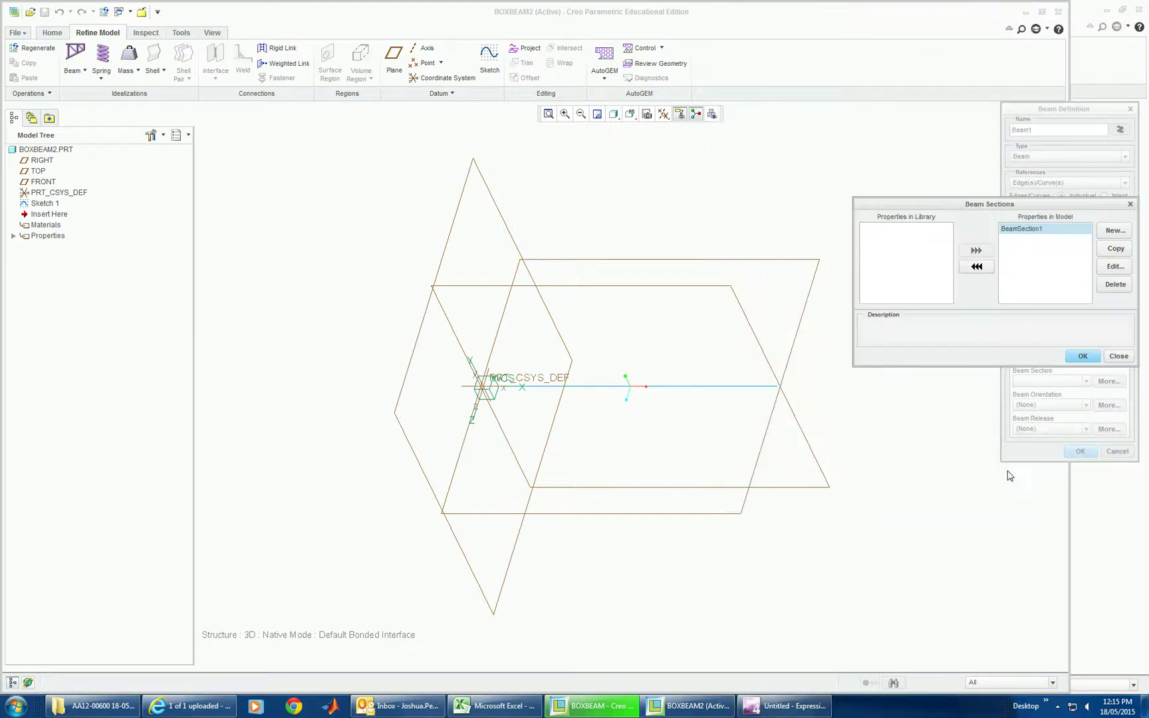
pyautogui.click(1081, 357)
pyautogui.click(1080, 451)
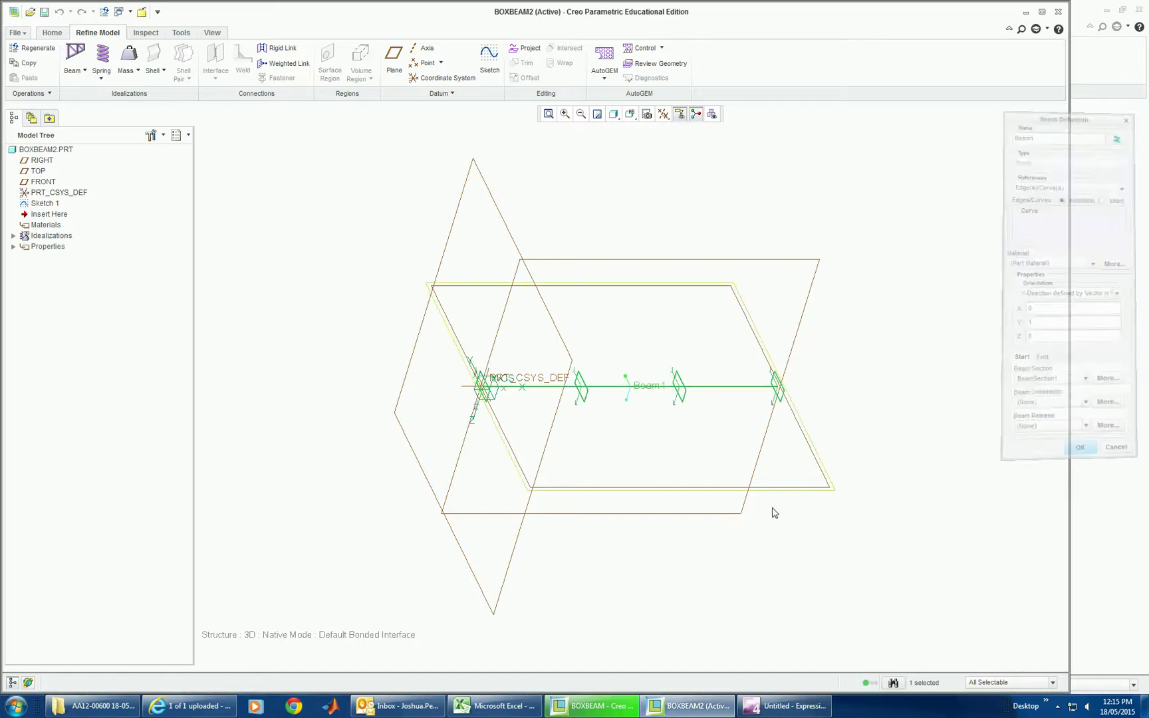
pyautogui.moveTo(809, 499); pyautogui.dragTo(762, 542, button='middle')
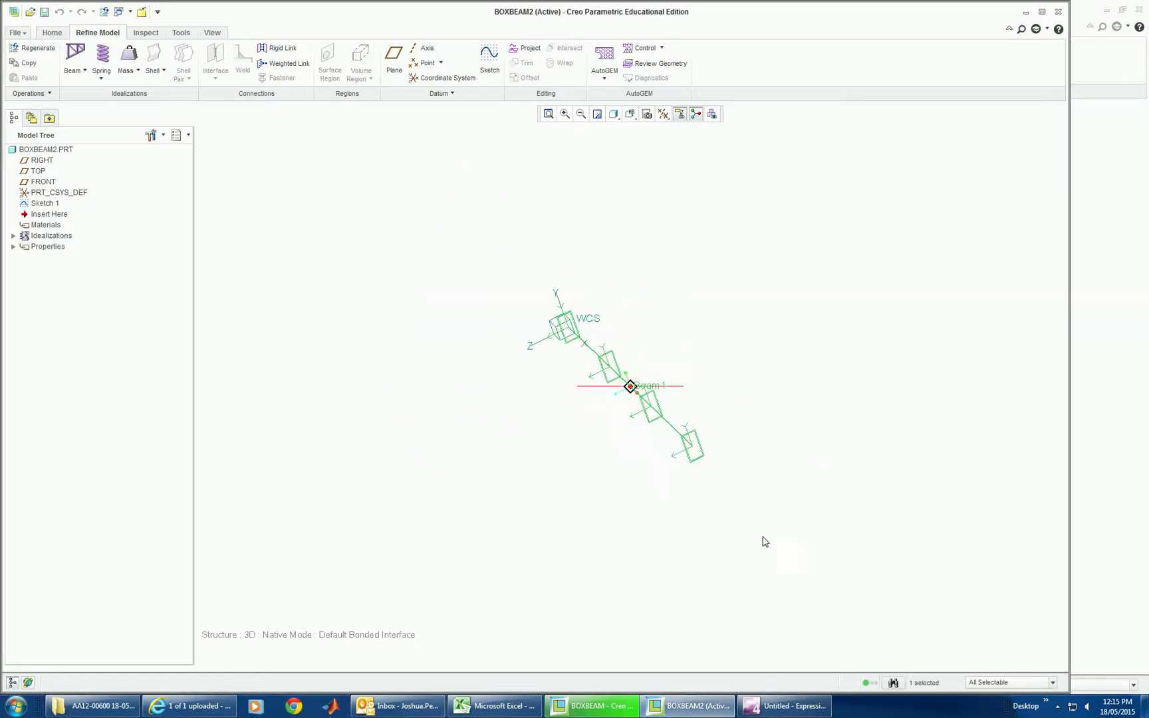
pyautogui.moveTo(407, 342); pyautogui.dragTo(429, 326, button='middle')
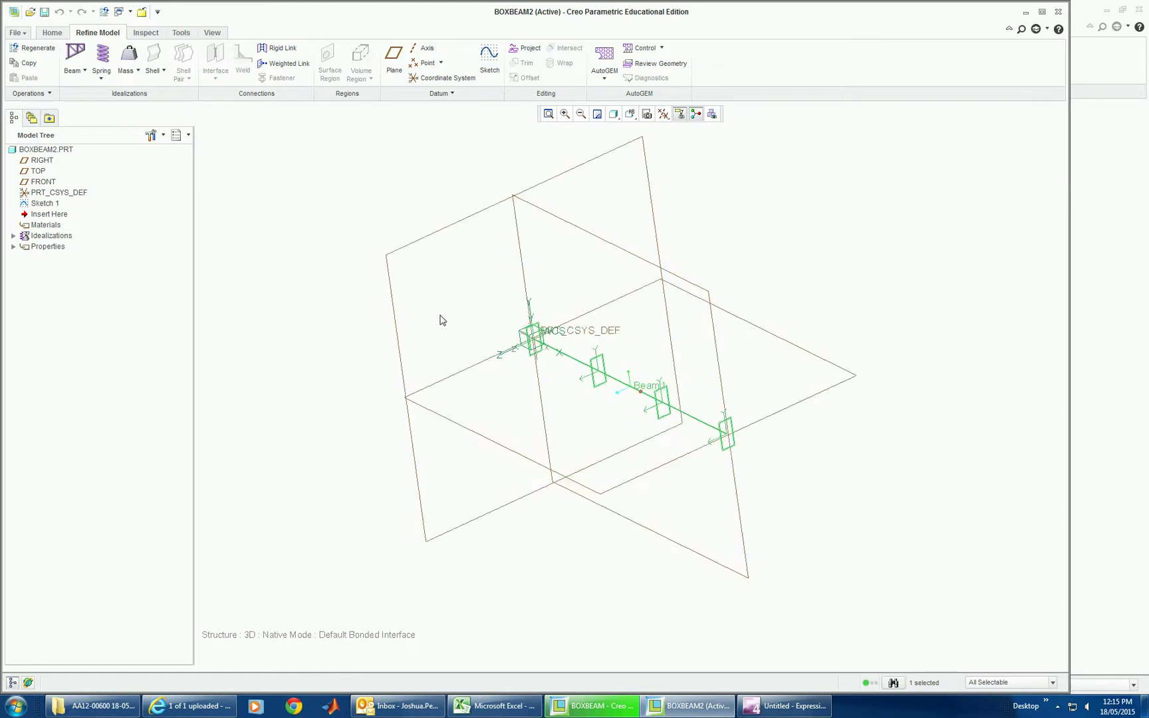
pyautogui.click(53, 33)
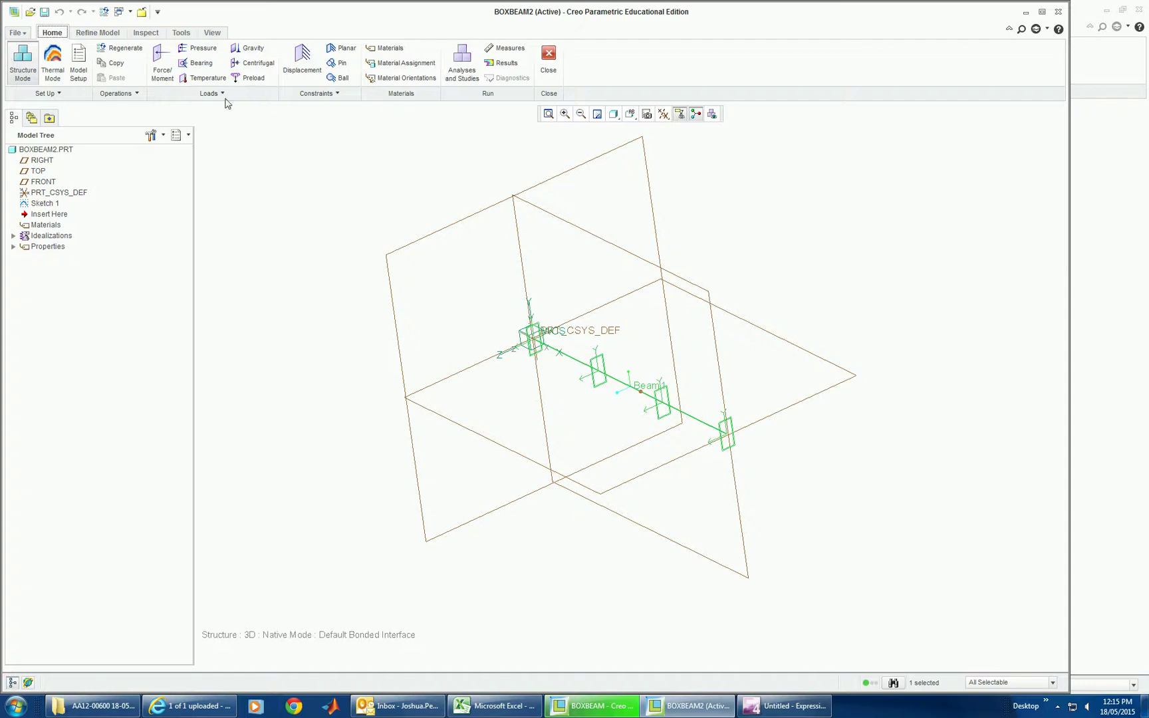
# - Constrain the beam's start vertex as a point with all translations and X, Y, Z rotations Fixed
pyautogui.click(303, 64)
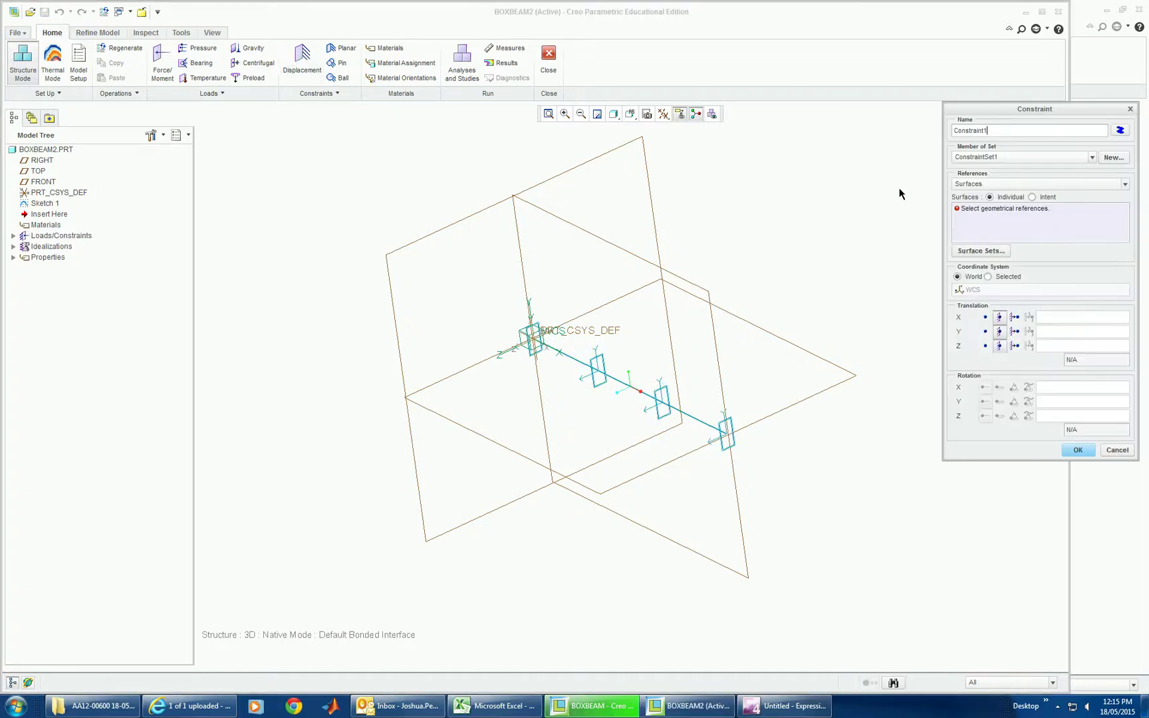
pyautogui.click(985, 186)
pyautogui.click(981, 214)
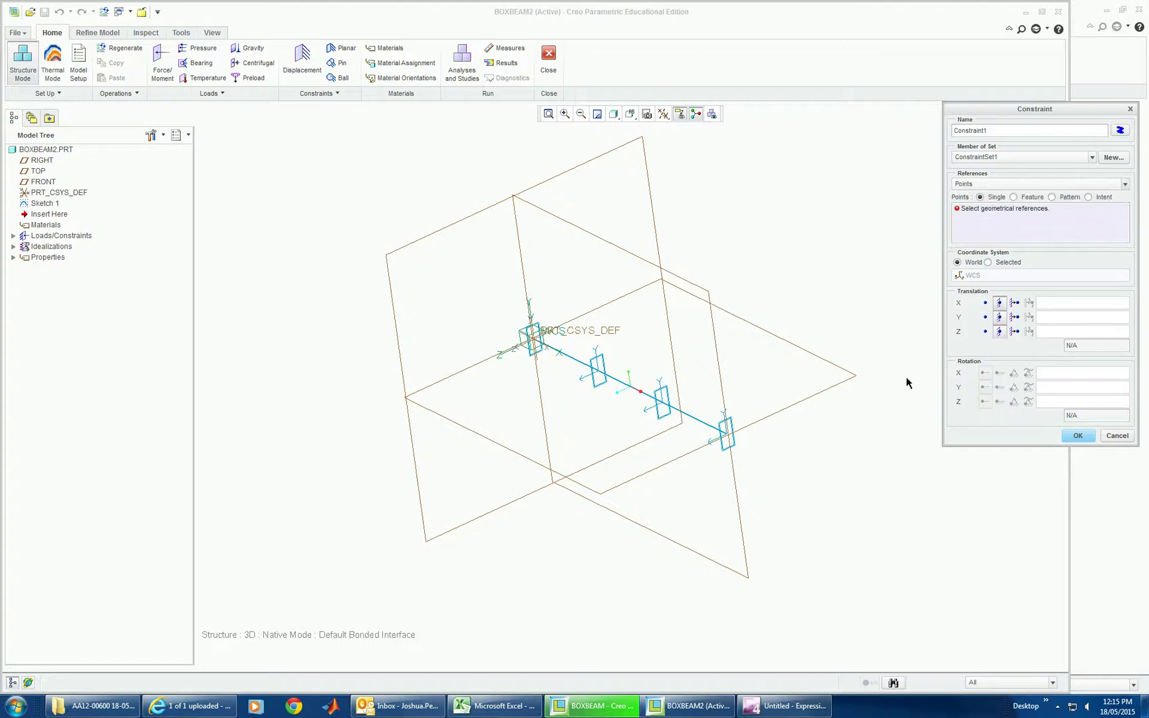
pyautogui.moveTo(624, 469)
pyautogui.mouseDown(button='middle')
pyautogui.moveTo(662, 464)
pyautogui.moveTo(643, 470)
pyautogui.mouseUp(button='middle')
pyautogui.scroll(-5, 530, 348)
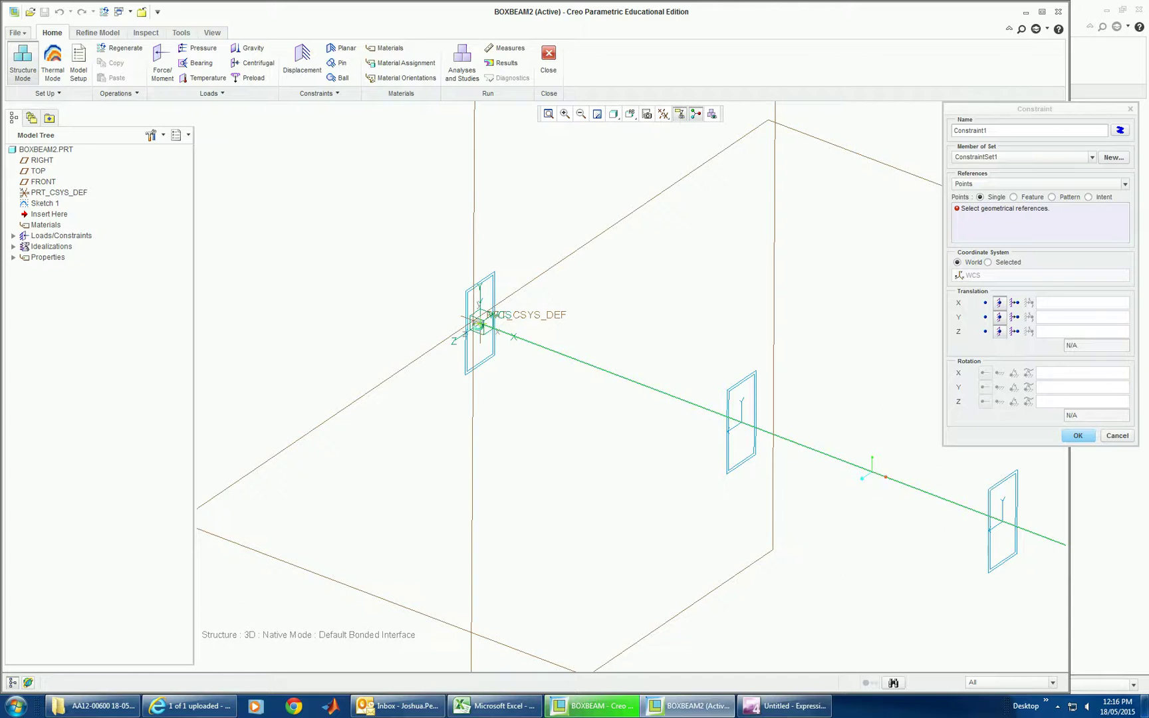
pyautogui.click(478, 324)
pyautogui.click(999, 373)
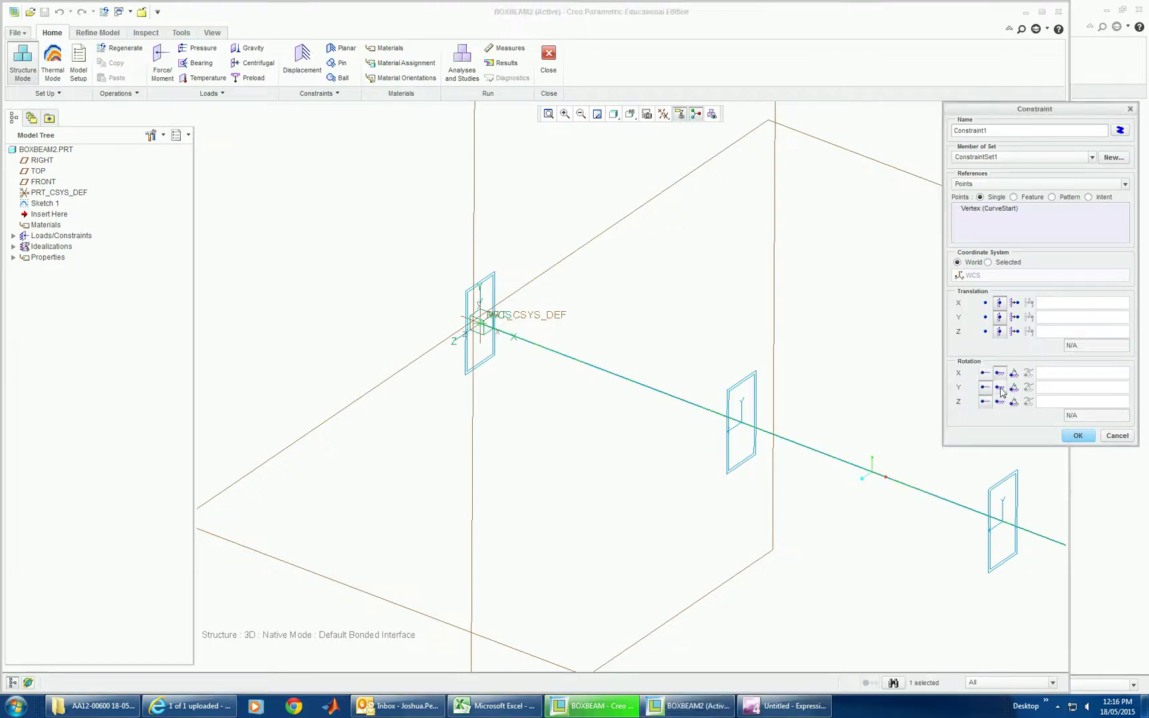
pyautogui.click(999, 387)
pyautogui.click(999, 402)
pyautogui.click(1075, 435)
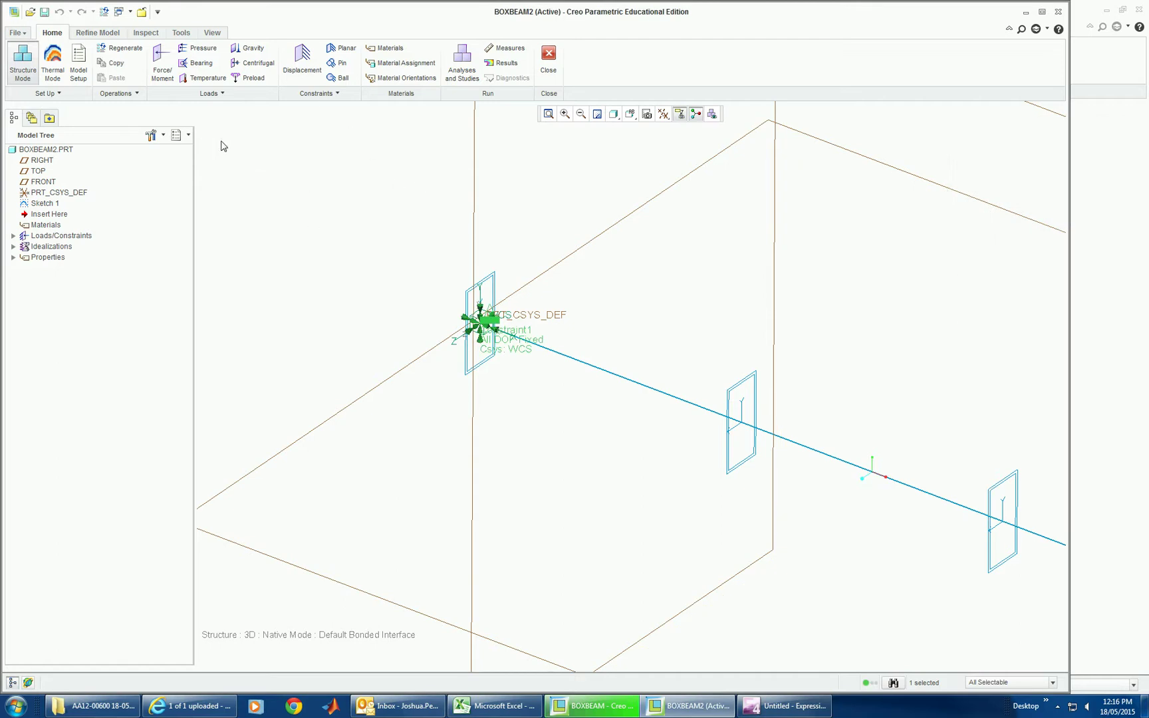
# - Add a point force of -2000 N in Y at the beam's free-end vertex
pyautogui.click(162, 60)
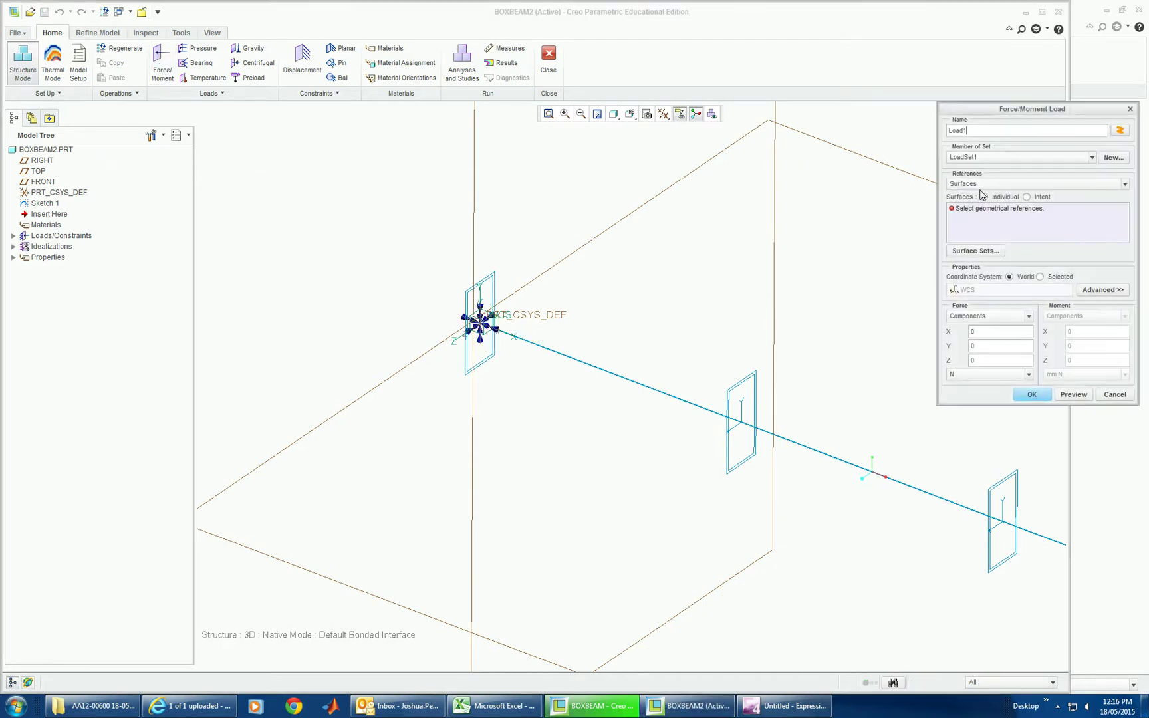
pyautogui.click(982, 186)
pyautogui.click(978, 214)
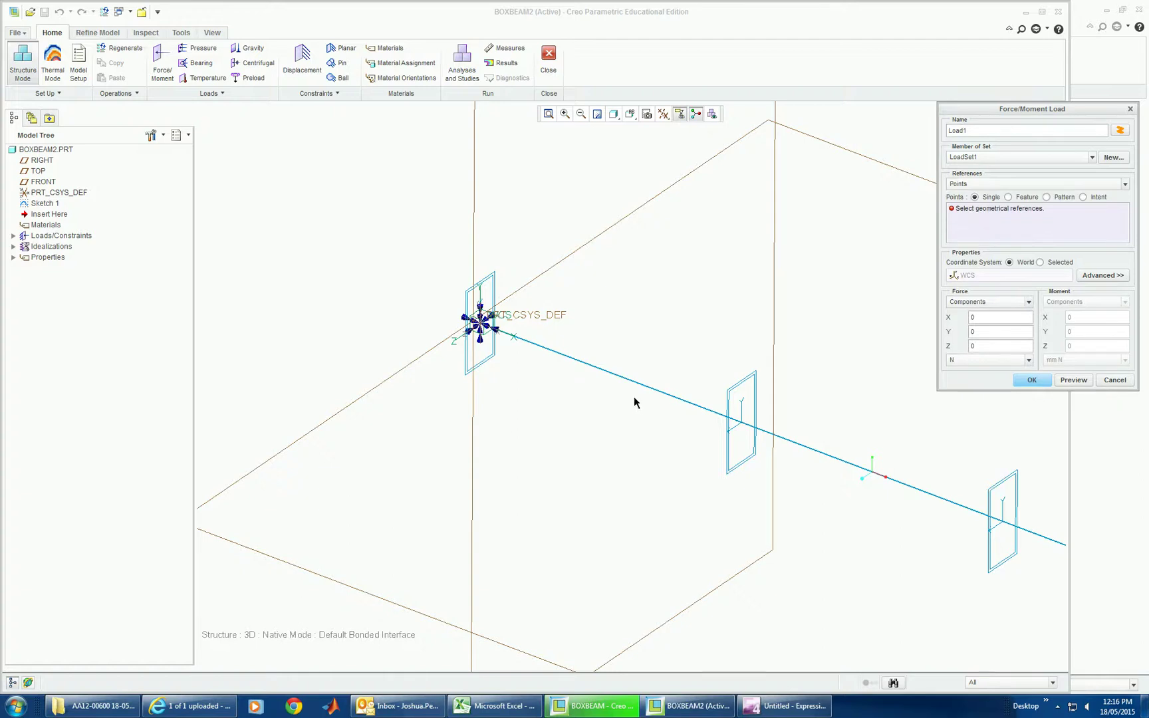
pyautogui.moveTo(633, 398); pyautogui.dragTo(665, 446, button='middle')
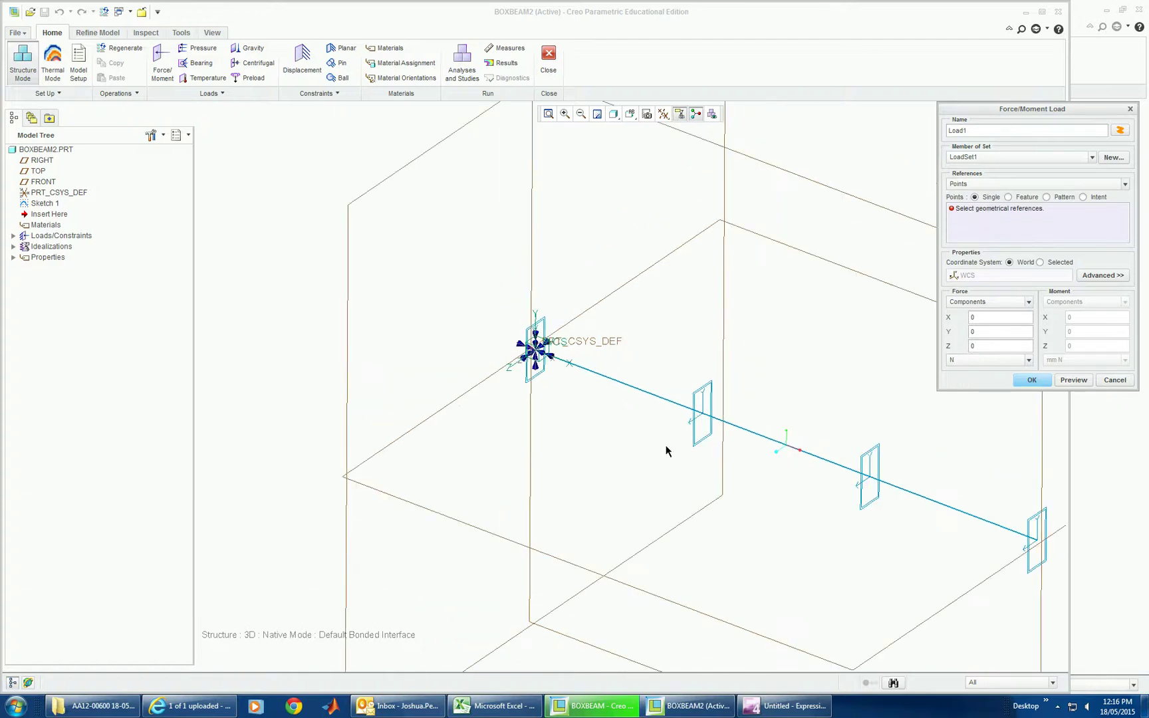
pyautogui.click(1038, 542)
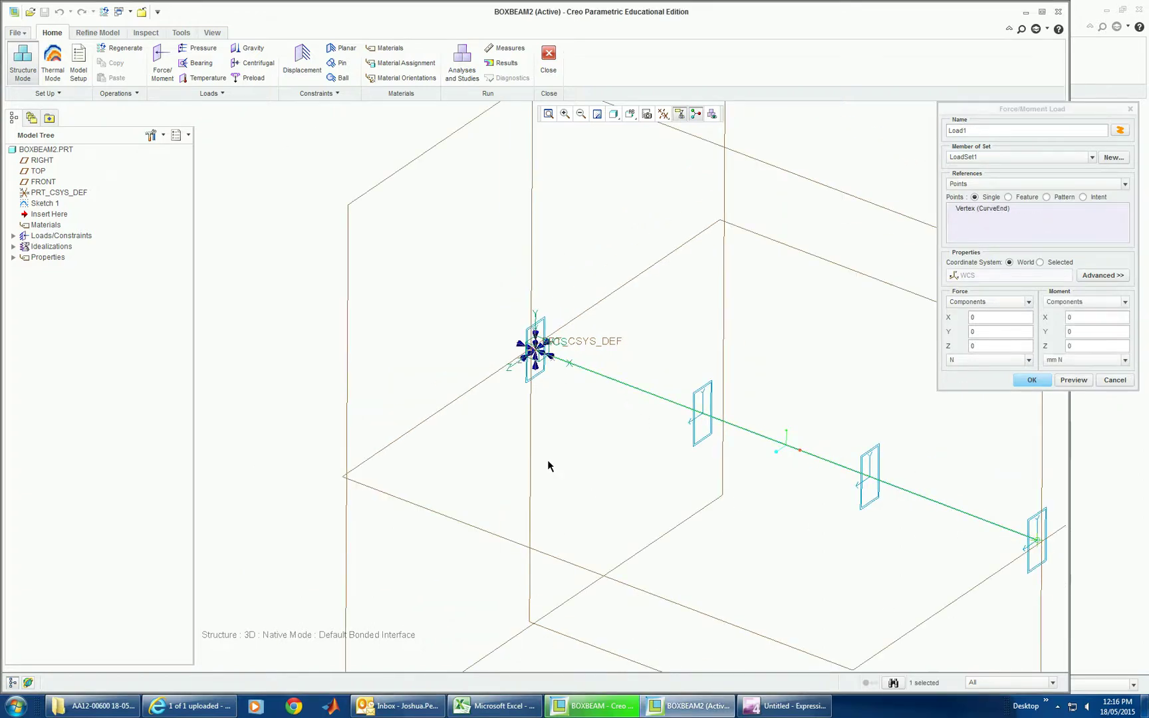
pyautogui.click(959, 337)
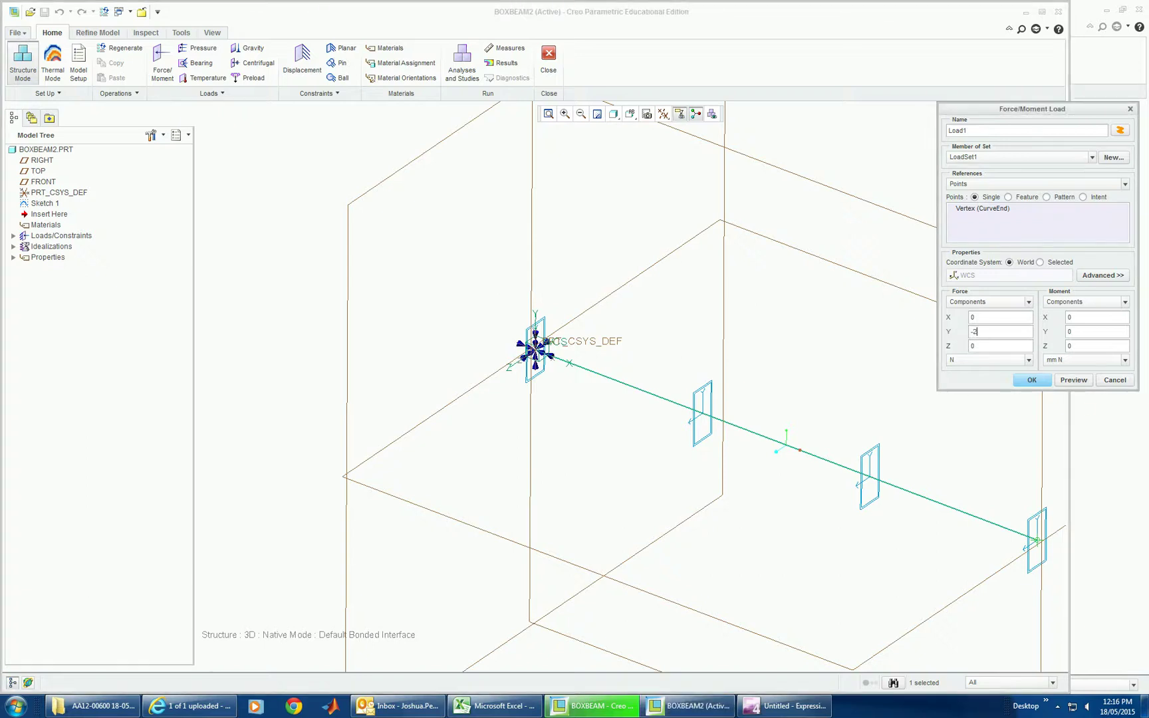
pyautogui.click(1073, 381)
pyautogui.click(1029, 380)
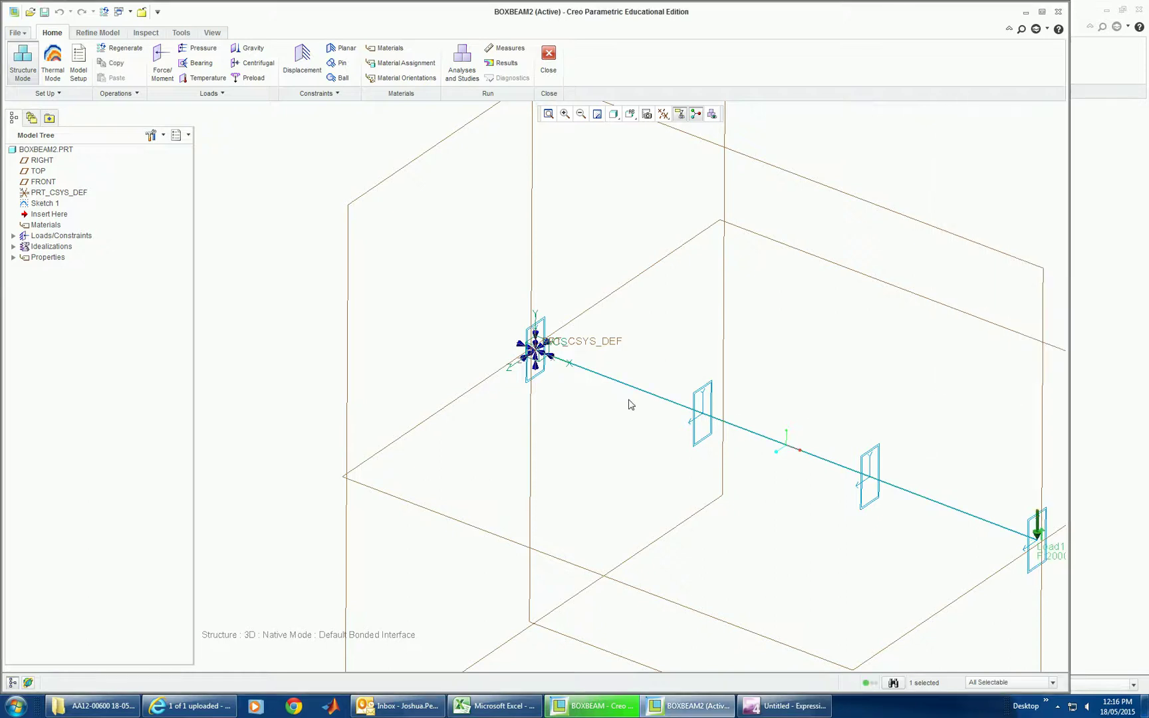
pyautogui.scroll(3, 559, 404)
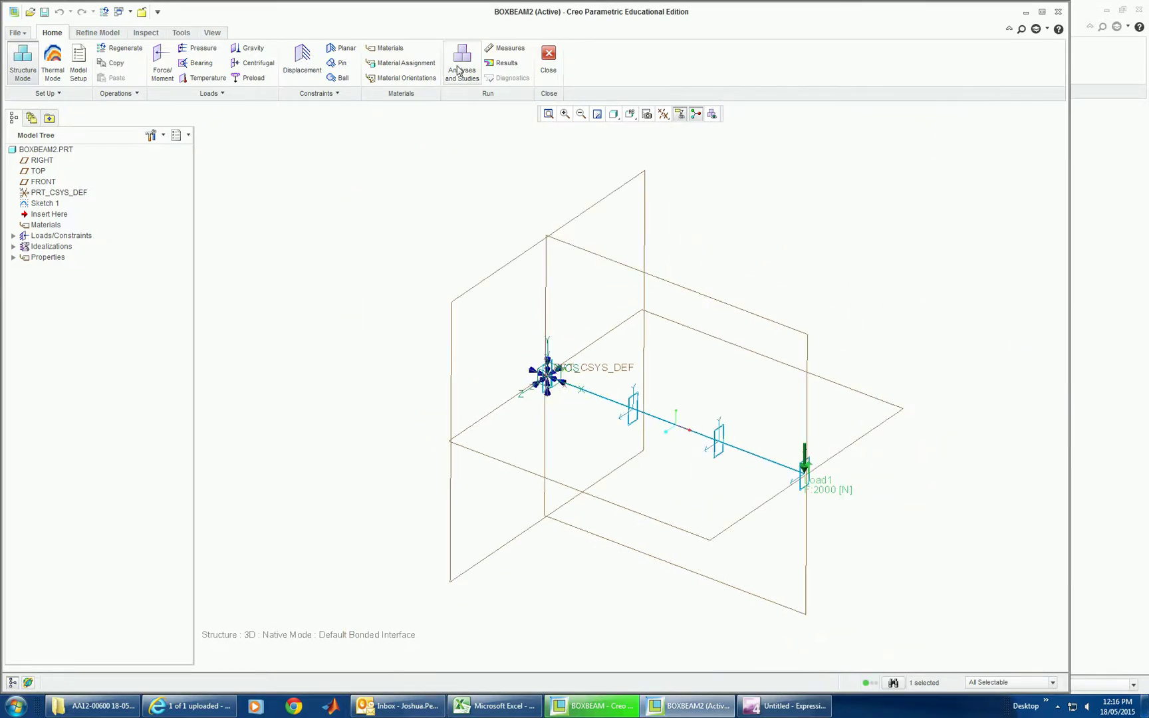
# - Assign steel.mtl from the material library to the BOXBEAM2 part as MaterialAssign1
pyautogui.click(392, 64)
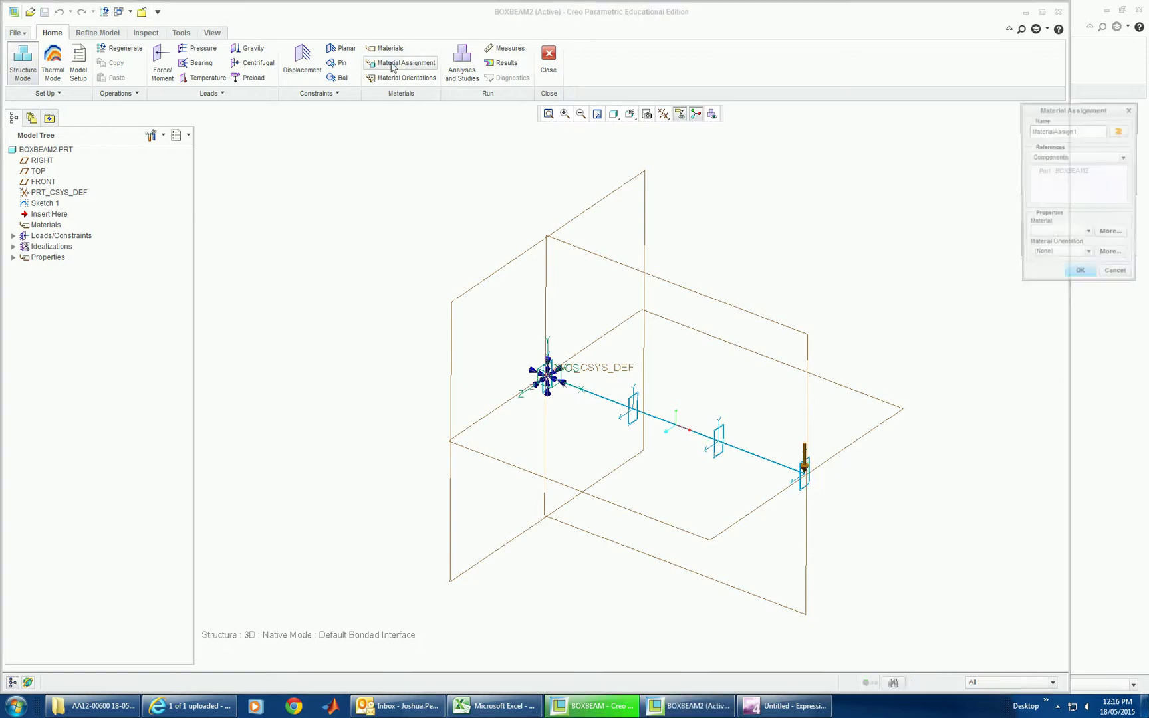
pyautogui.click(1117, 236)
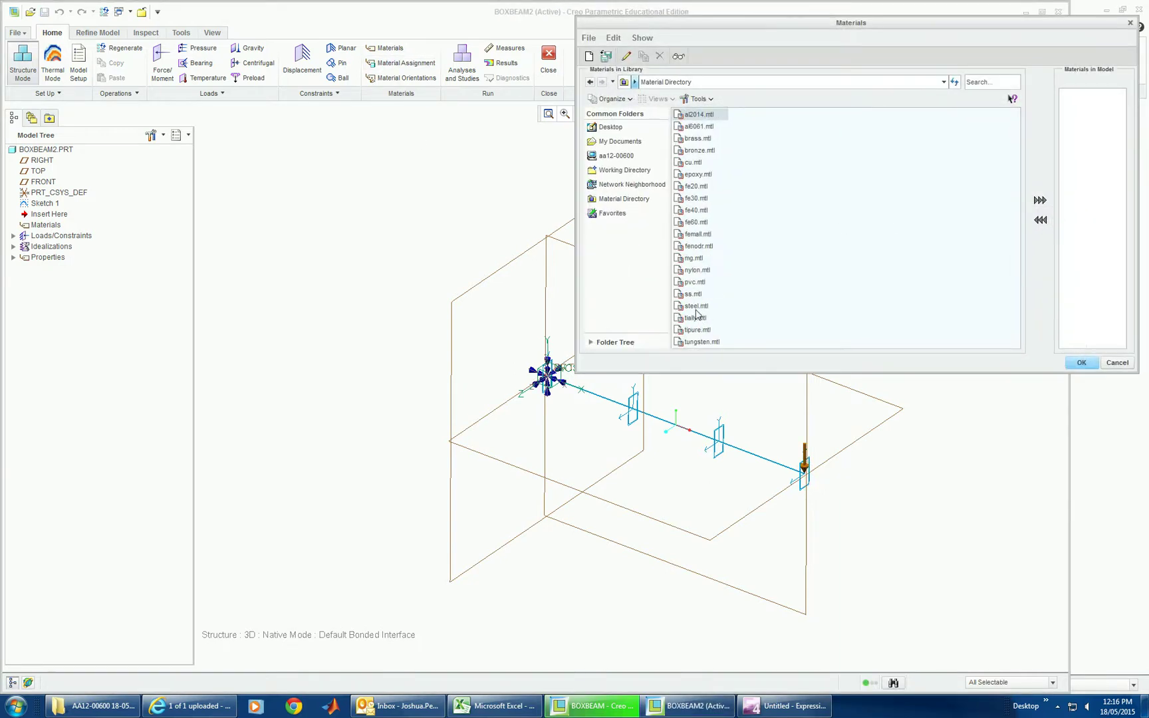
pyautogui.doubleClick(696, 307)
pyautogui.click(1081, 362)
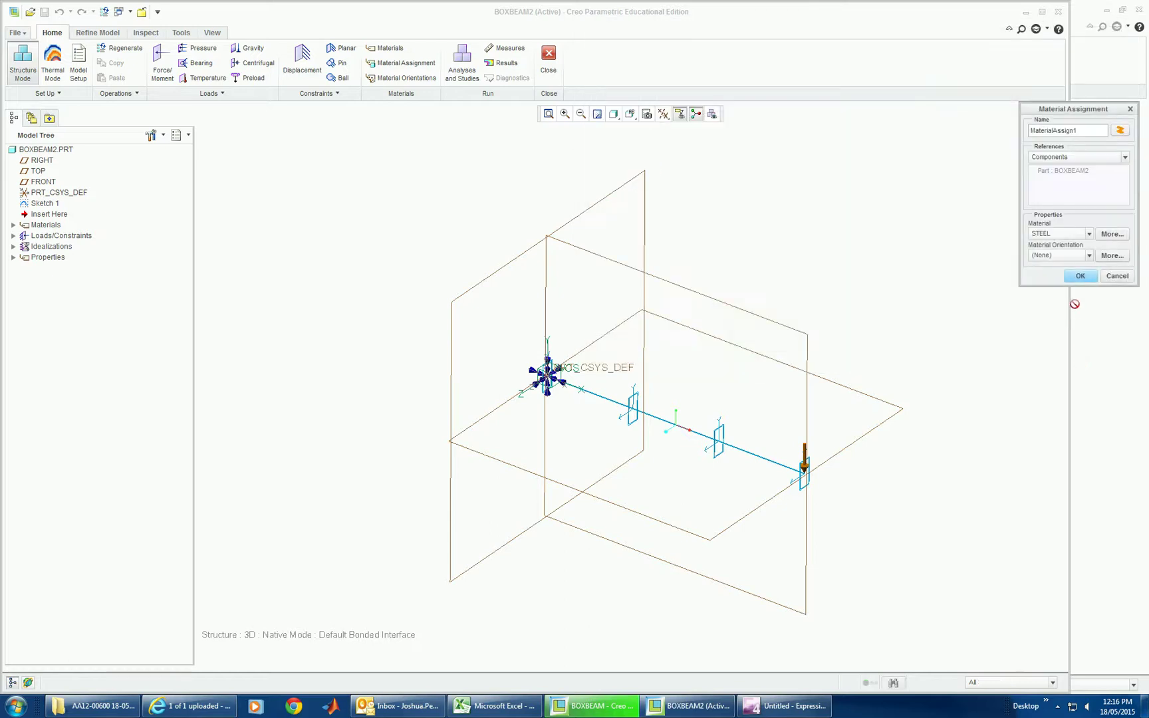
pyautogui.click(1080, 276)
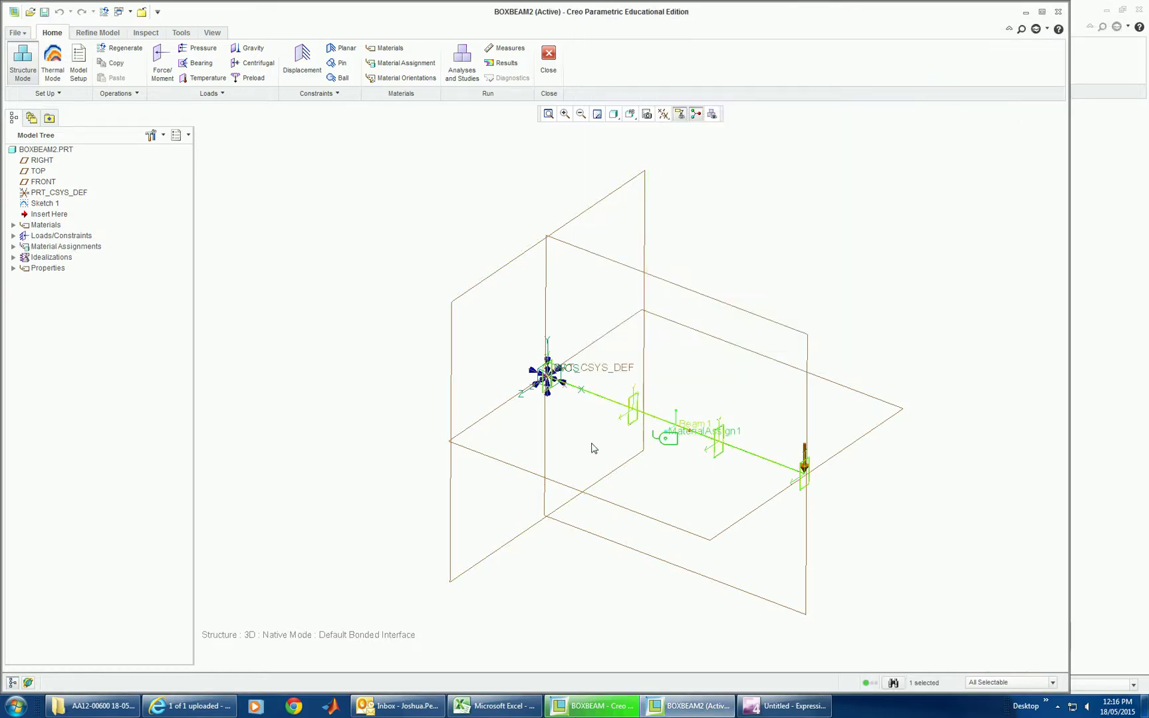
# - Create static analysis AnalysisBoxBeamBEAM with a denser plotting grid
pyautogui.click(462, 64)
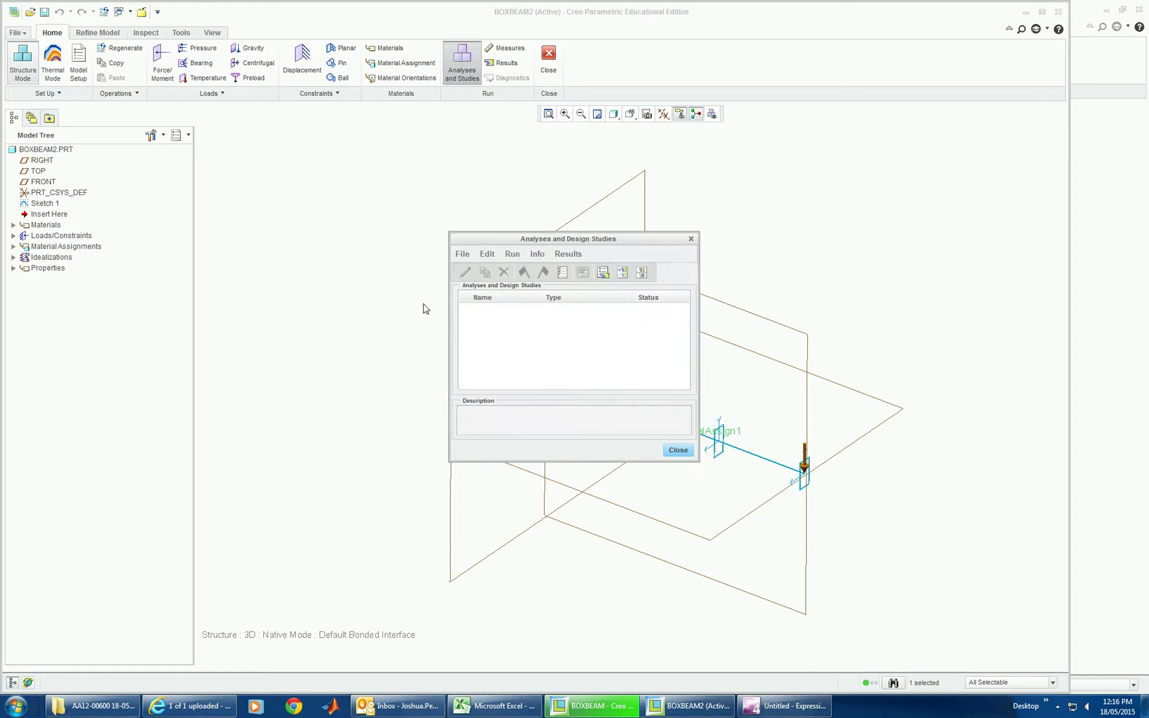
pyautogui.click(462, 253)
pyautogui.click(467, 273)
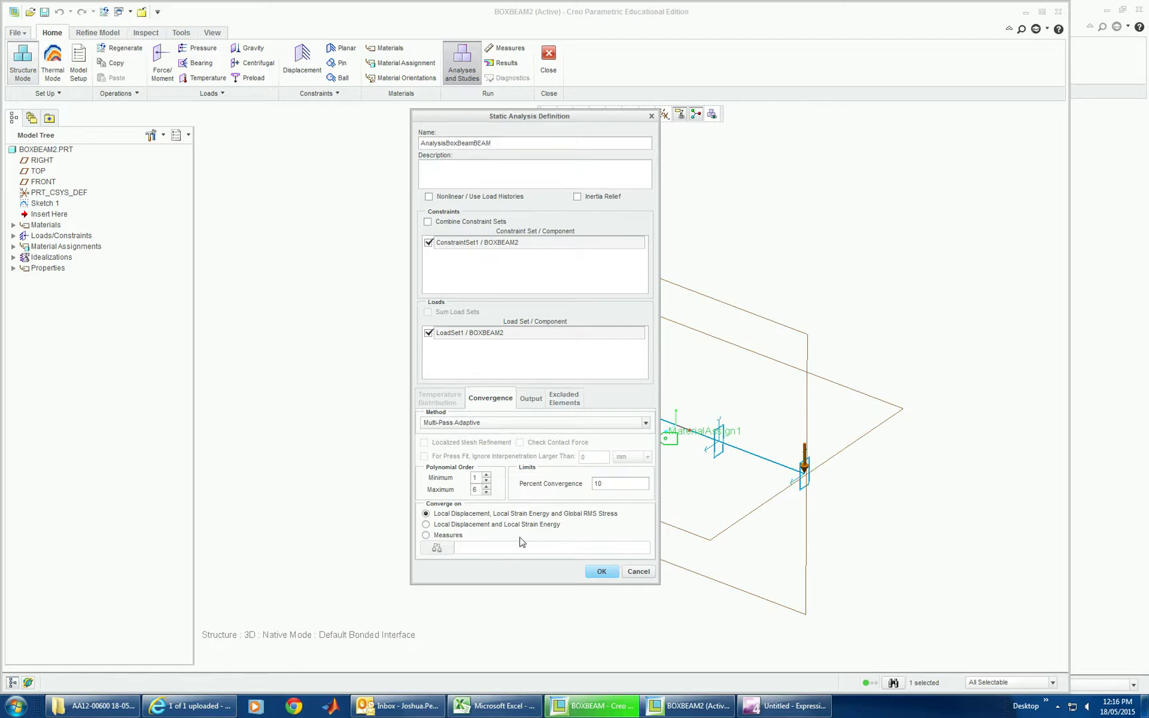
pyautogui.click(532, 399)
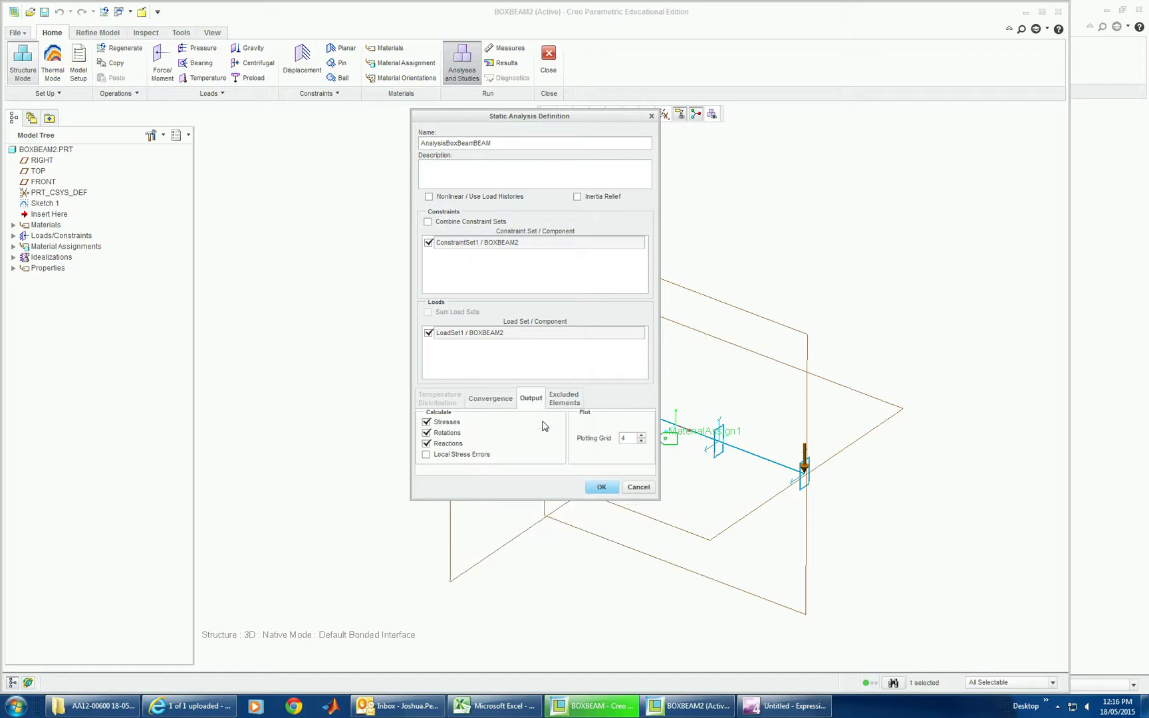
pyautogui.click(642, 434)
pyautogui.click(601, 488)
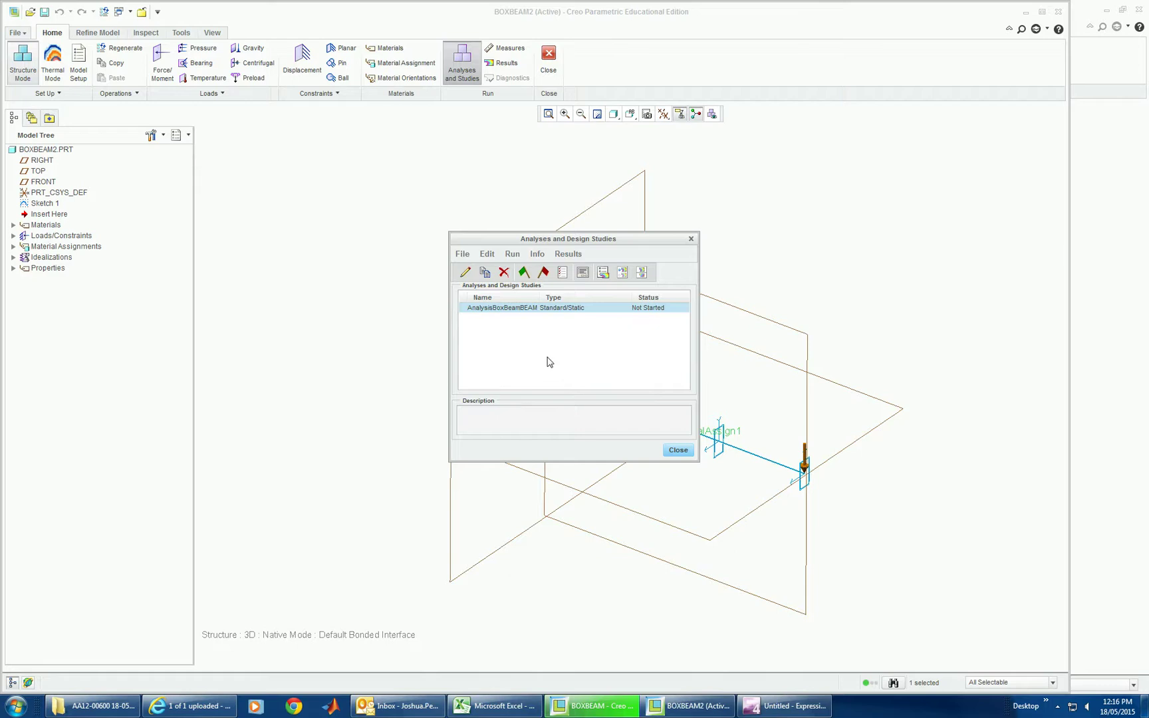
# - Run the beam analysis, deleting old output, with interactive diagnostics until Completed
pyautogui.click(524, 273)
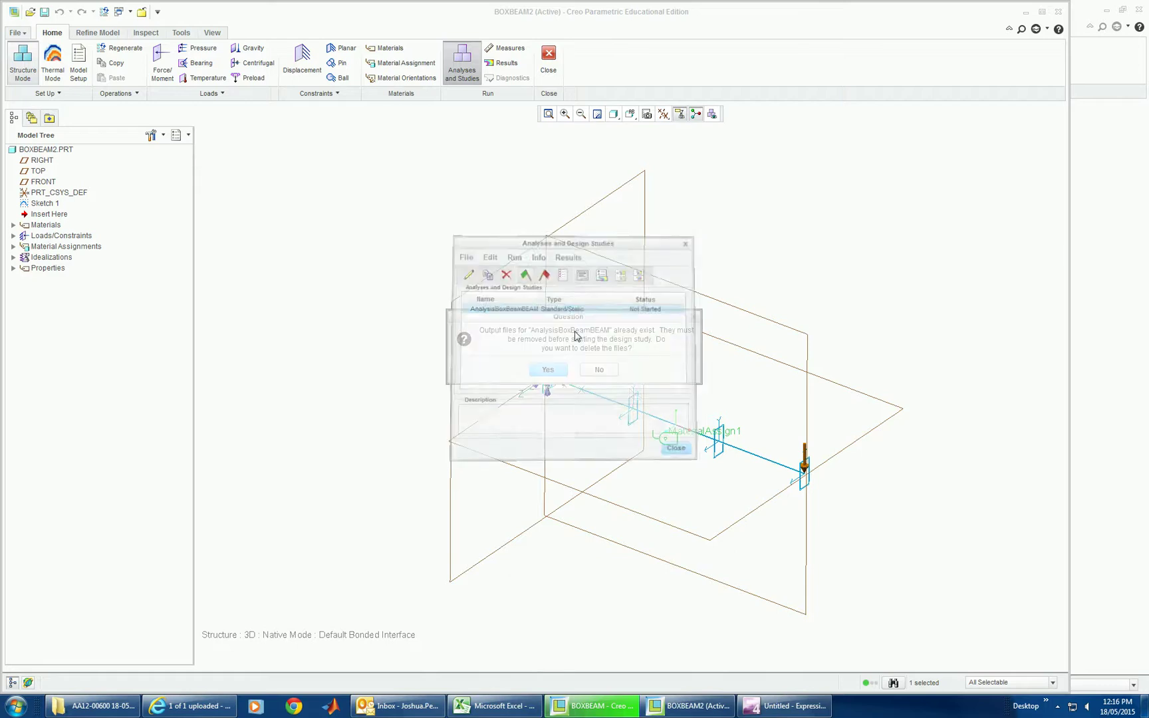
pyautogui.click(548, 369)
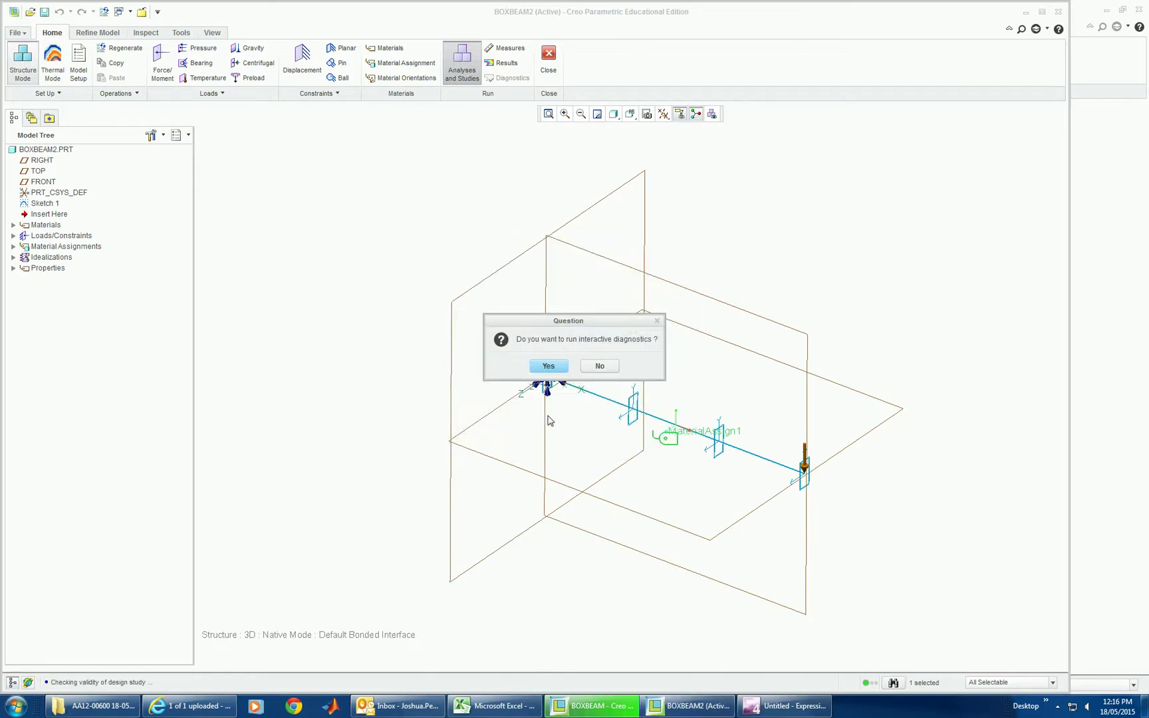
pyautogui.click(553, 367)
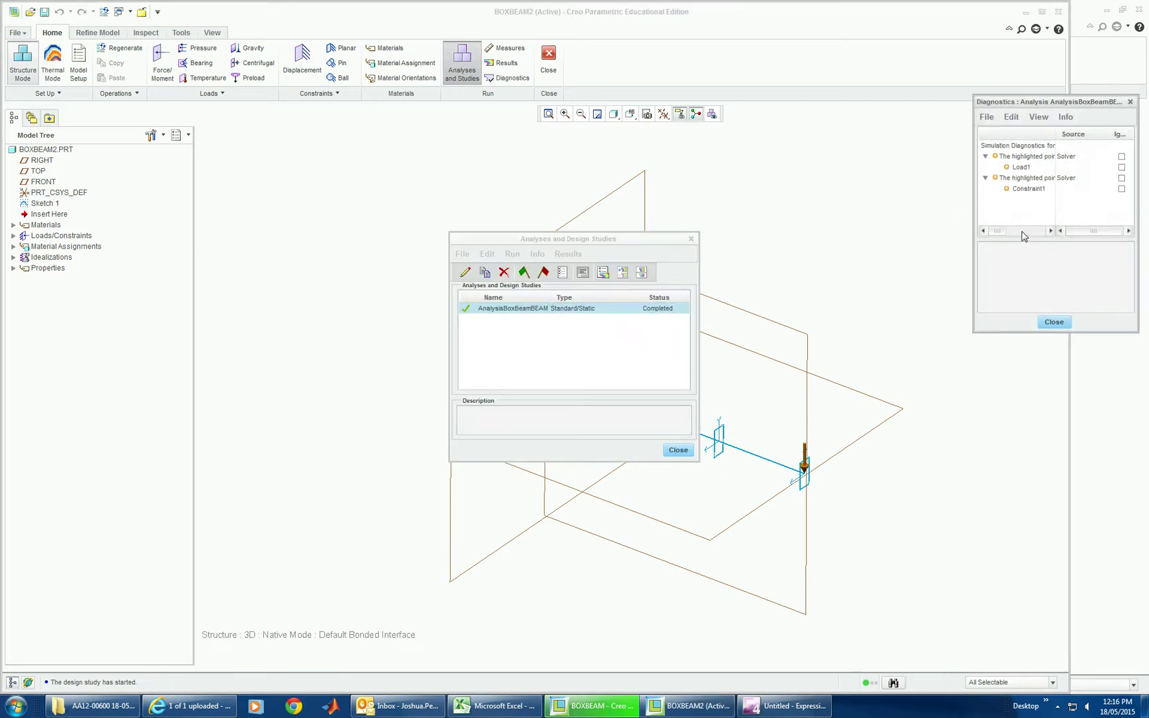
pyautogui.click(1061, 323)
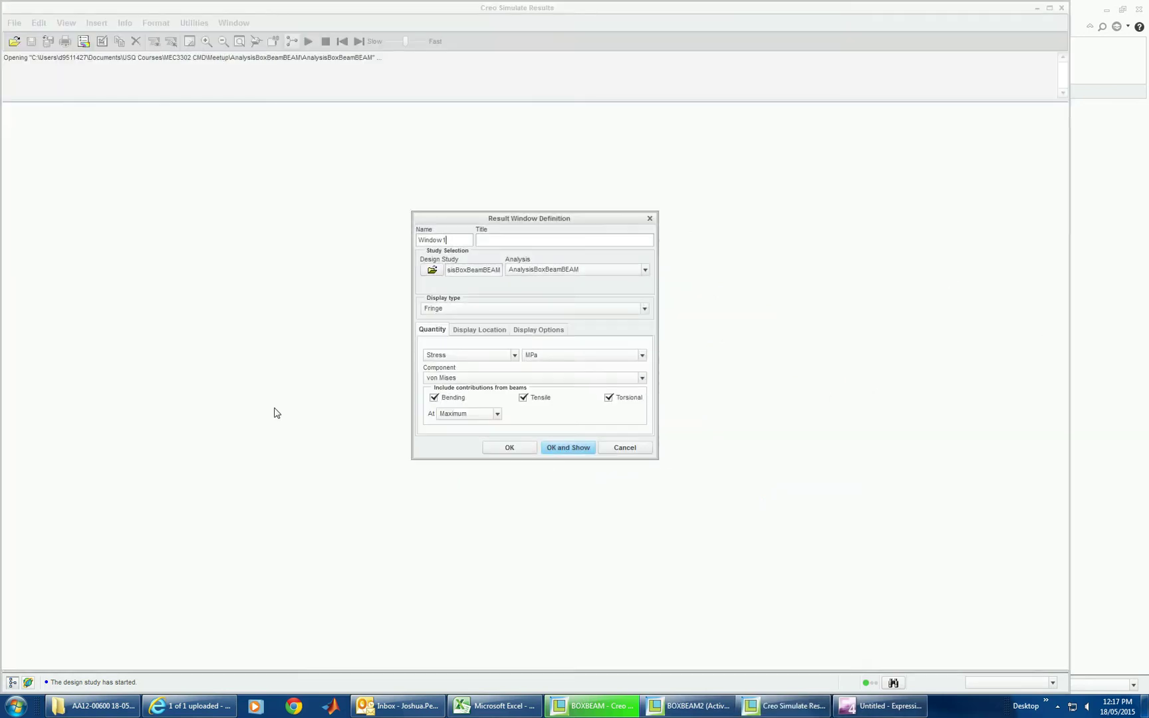
# - Plot the beam's Max Principal stress fringe with torsional contributions excluded
pyautogui.click(494, 379)
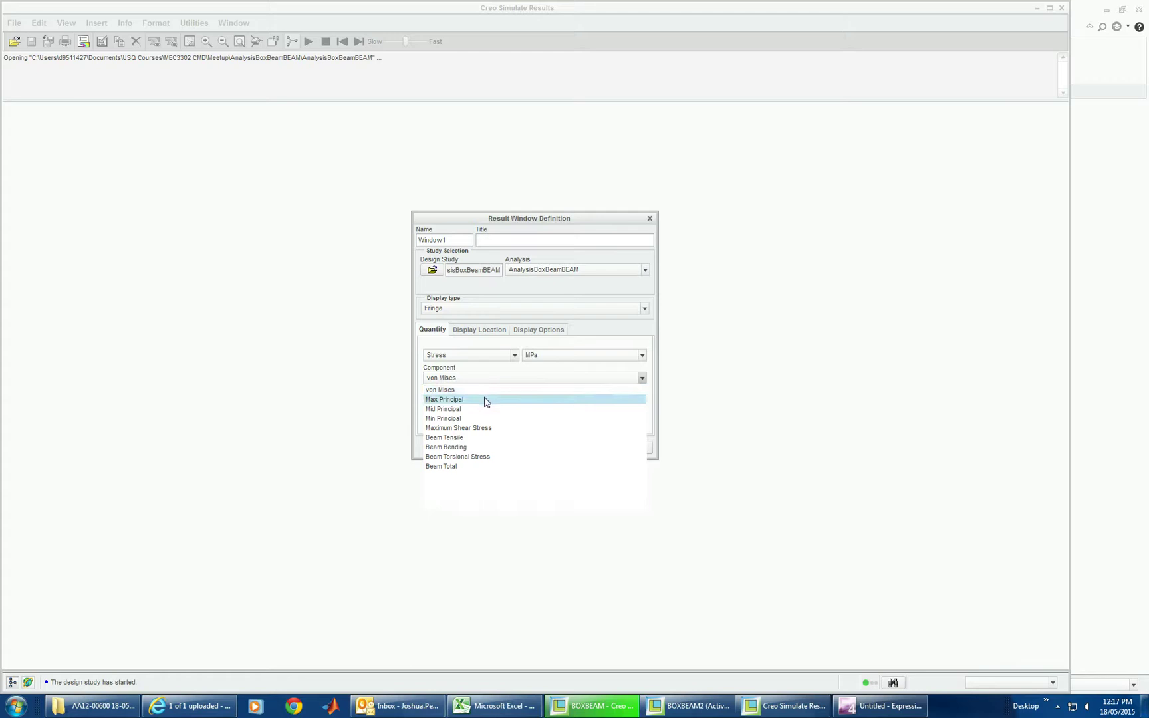
pyautogui.click(486, 399)
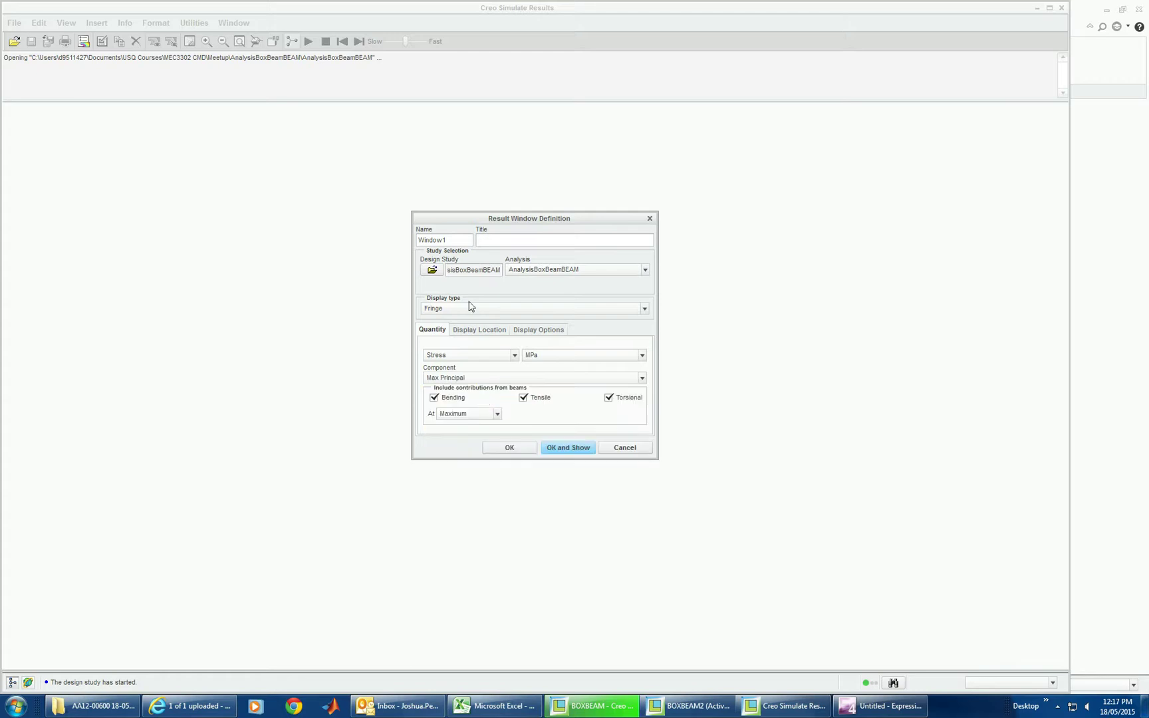
pyautogui.click(609, 397)
pyautogui.click(568, 448)
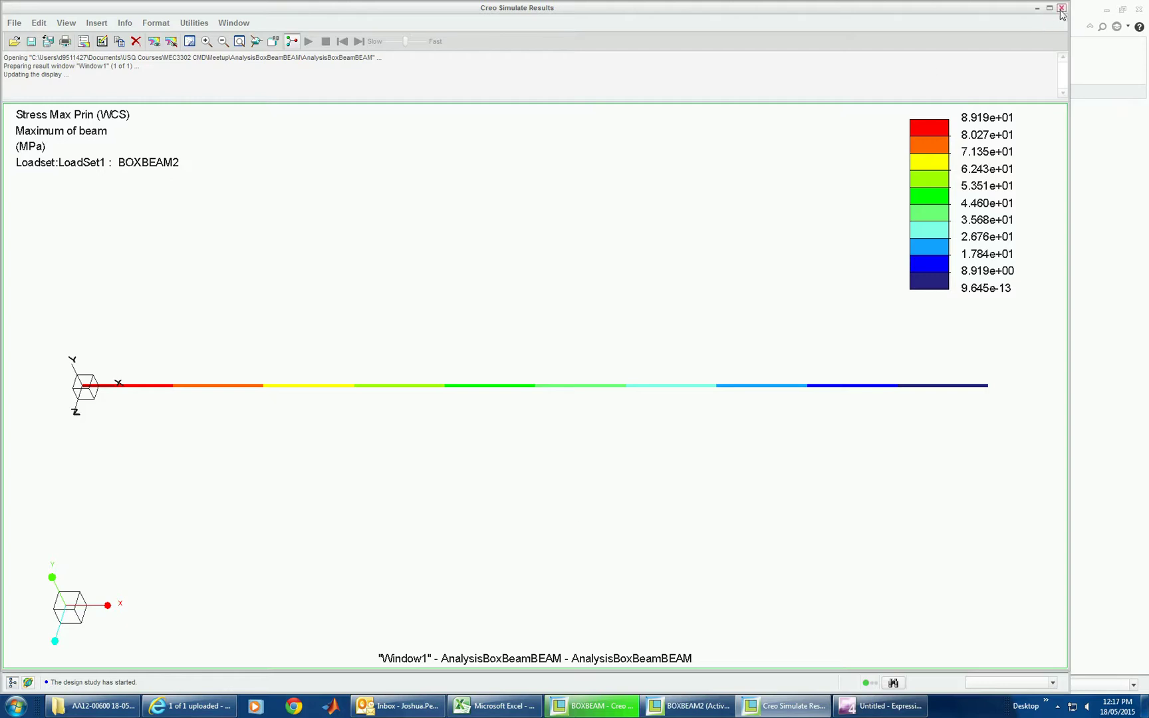
# - Show the stress plot deformed with the undeformed shape overlaid, maximized and rotated obliquely
pyautogui.click(39, 22)
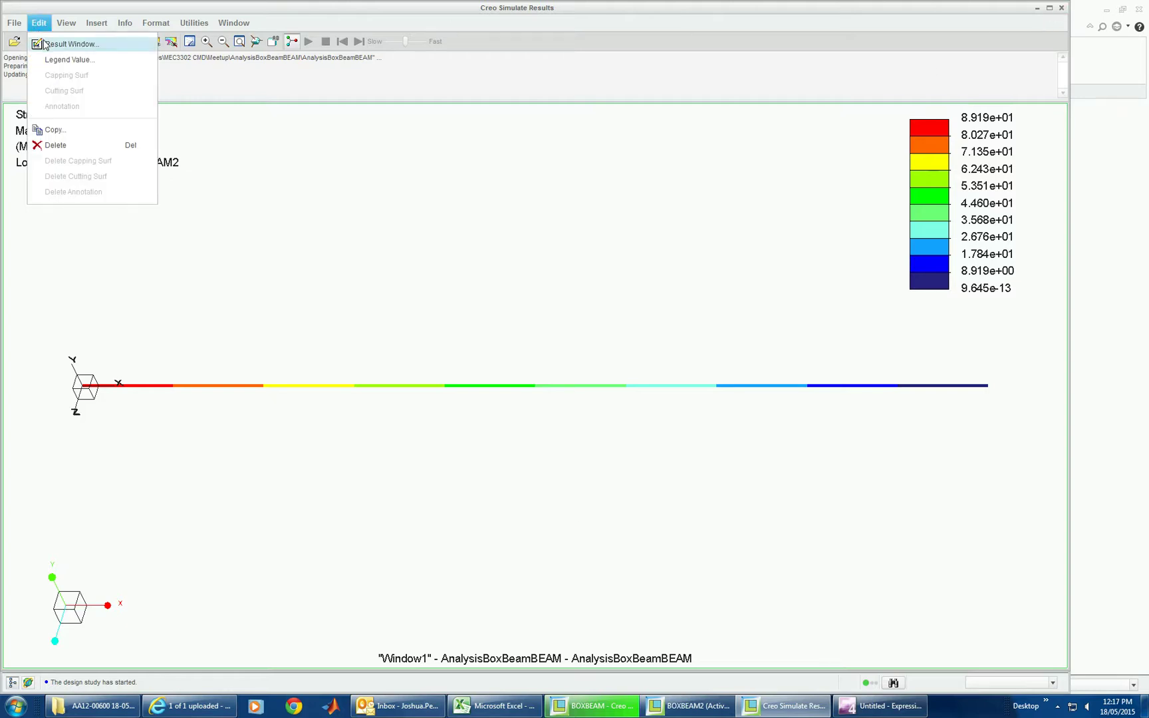
pyautogui.click(50, 43)
pyautogui.click(552, 351)
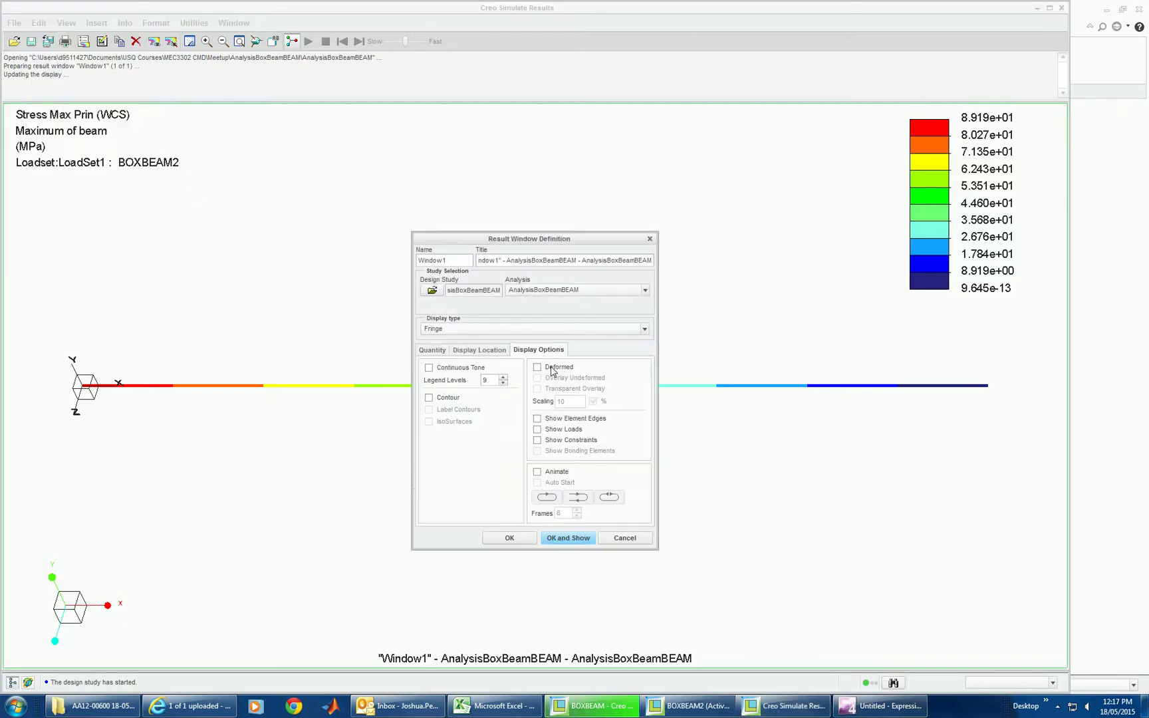
pyautogui.click(554, 379)
pyautogui.click(572, 537)
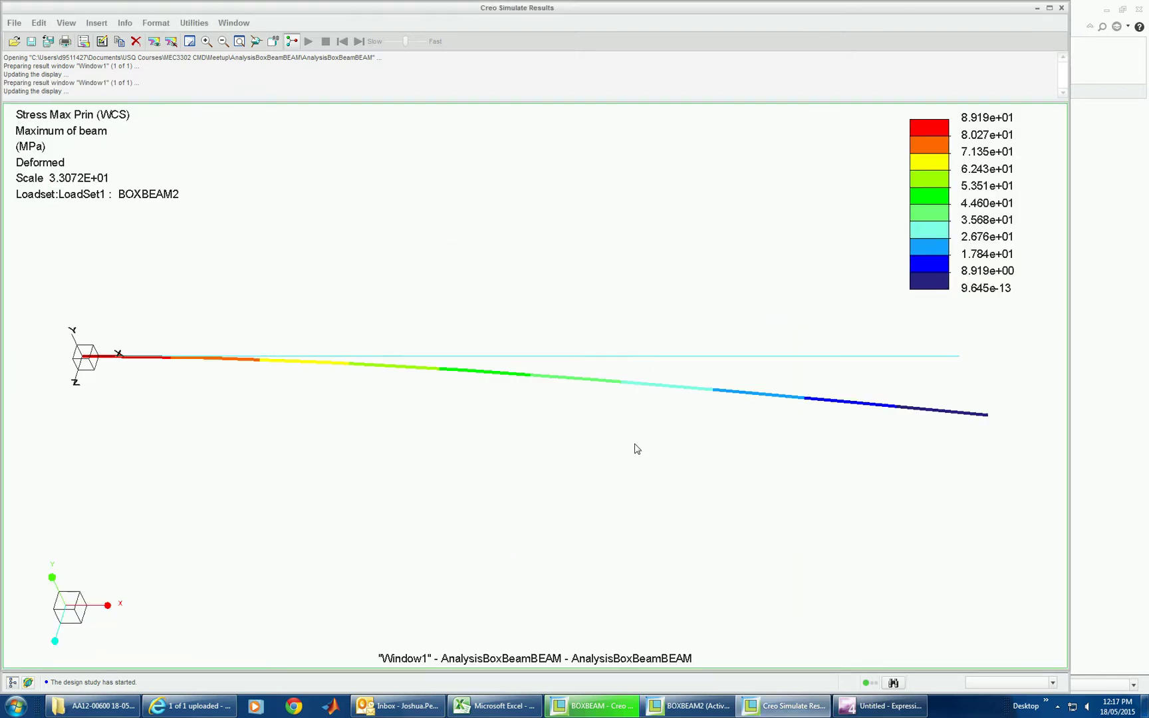
pyautogui.moveTo(224, 479)
pyautogui.mouseDown(button='middle')
pyautogui.moveTo(239, 418)
pyautogui.moveTo(205, 402)
pyautogui.moveTo(103, 441)
pyautogui.moveTo(71, 425)
pyautogui.moveTo(131, 425)
pyautogui.moveTo(139, 414)
pyautogui.moveTo(138, 439)
pyautogui.moveTo(170, 439)
pyautogui.mouseUp(button='middle')
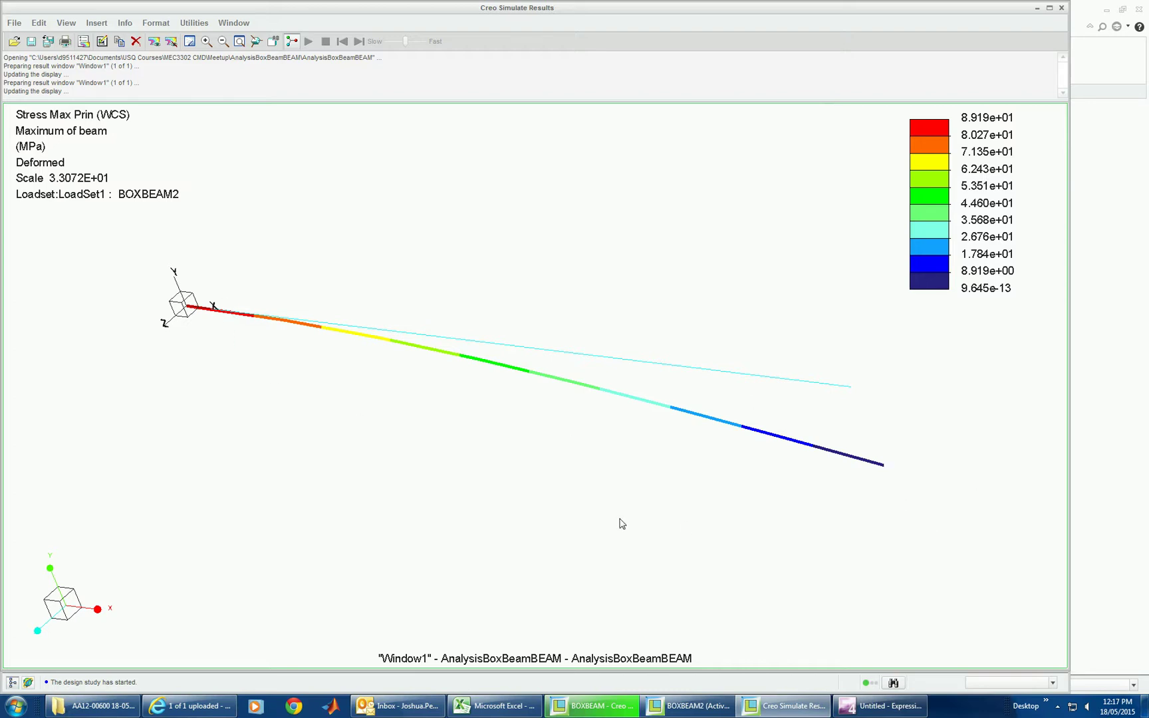
pyautogui.click(1050, 8)
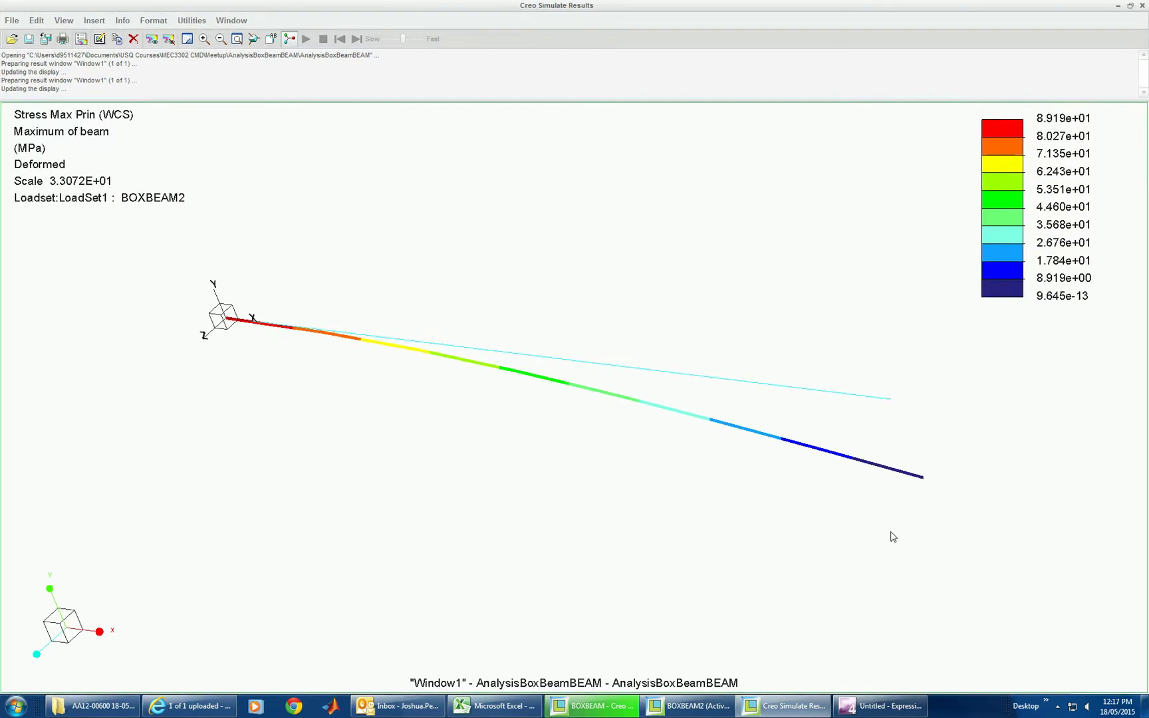
pyautogui.moveTo(889, 536)
pyautogui.mouseDown(button='middle')
pyautogui.moveTo(933, 526)
pyautogui.moveTo(944, 545)
pyautogui.moveTo(935, 525)
pyautogui.mouseUp(button='middle')
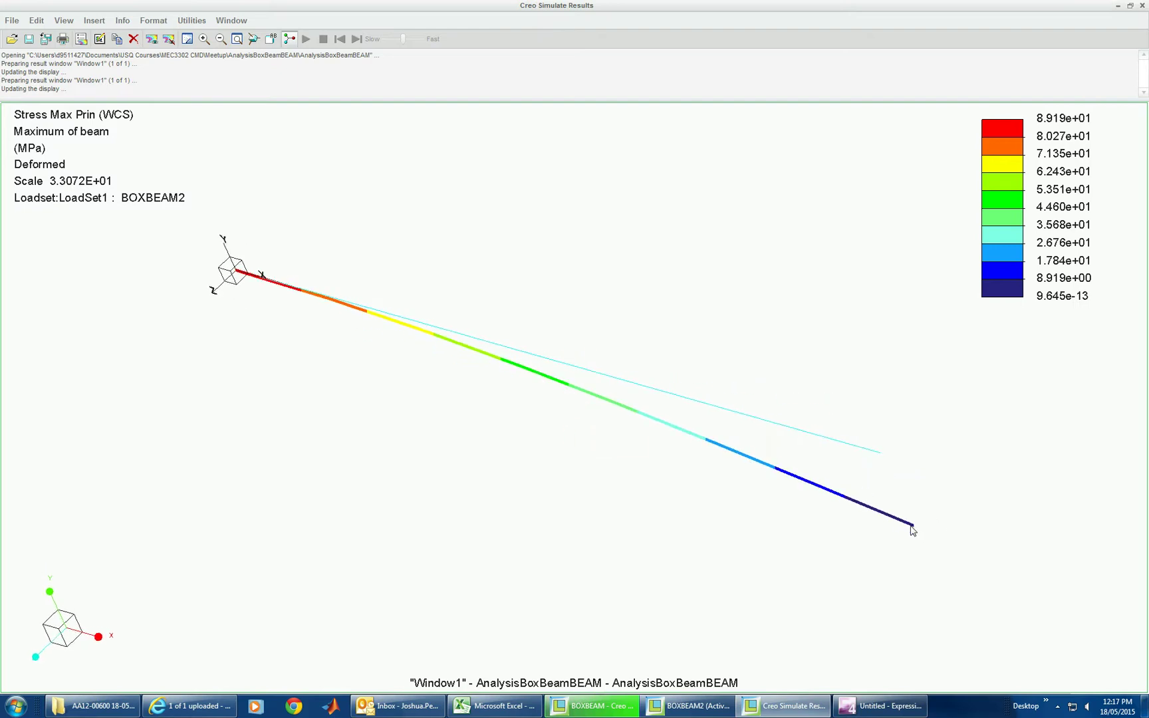
pyautogui.moveTo(357, 472)
pyautogui.mouseDown(button='middle')
pyautogui.moveTo(346, 425)
pyautogui.moveTo(210, 317)
pyautogui.mouseUp(button='middle')
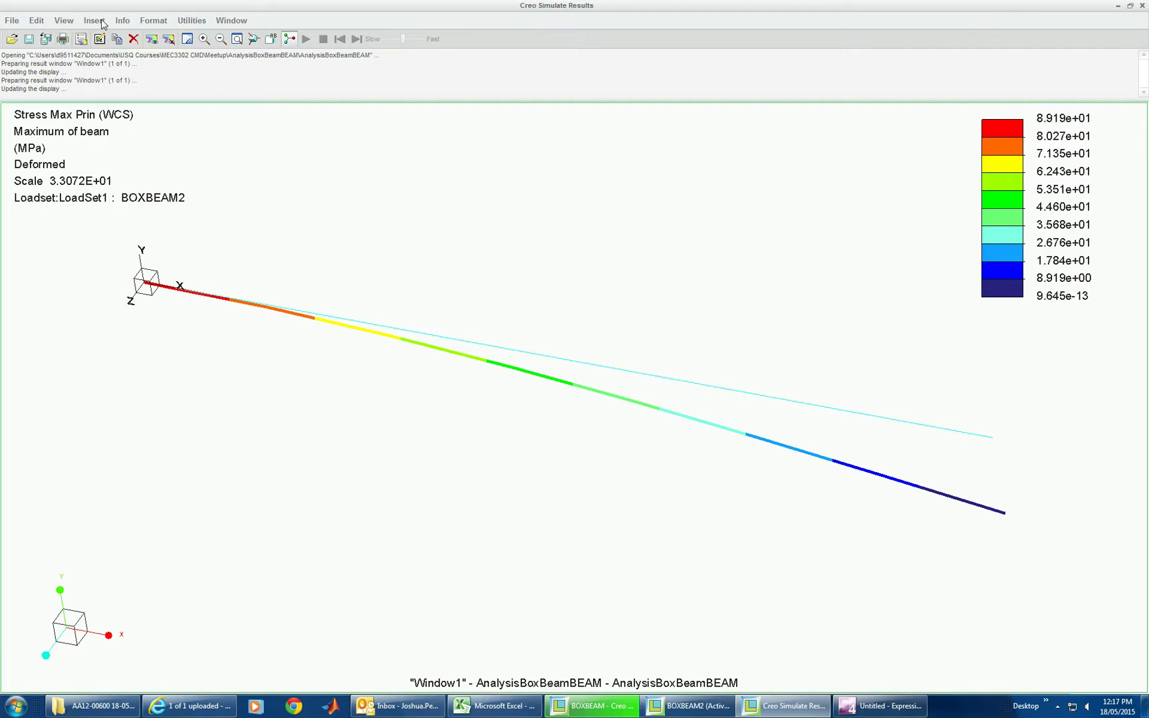
# - Switch the plot to Displacement (3.02 mm peak), then close results without saving the window
pyautogui.click(51, 41)
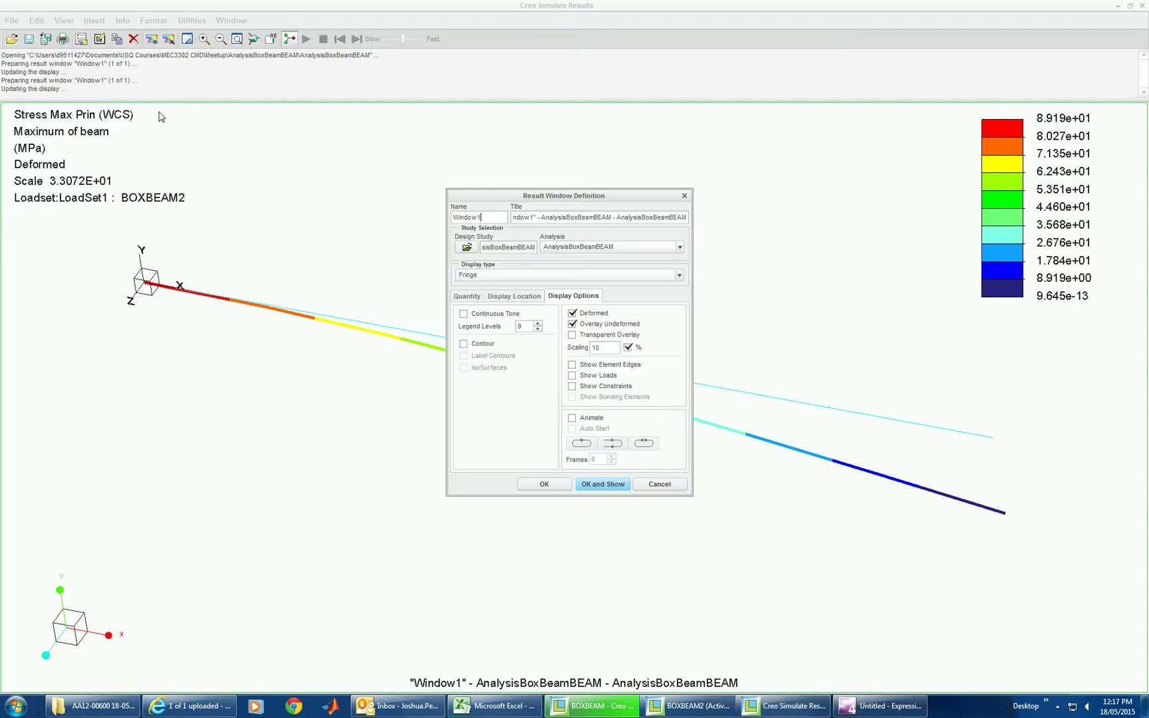
pyautogui.click(467, 296)
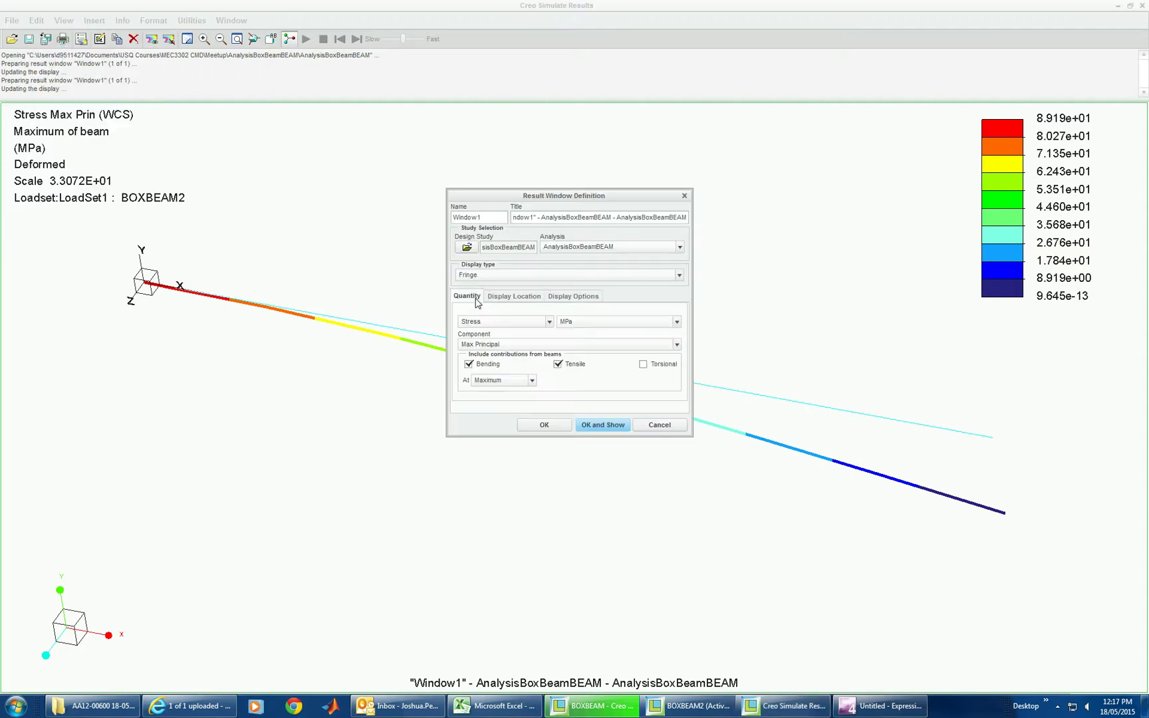
pyautogui.click(541, 322)
pyautogui.click(535, 341)
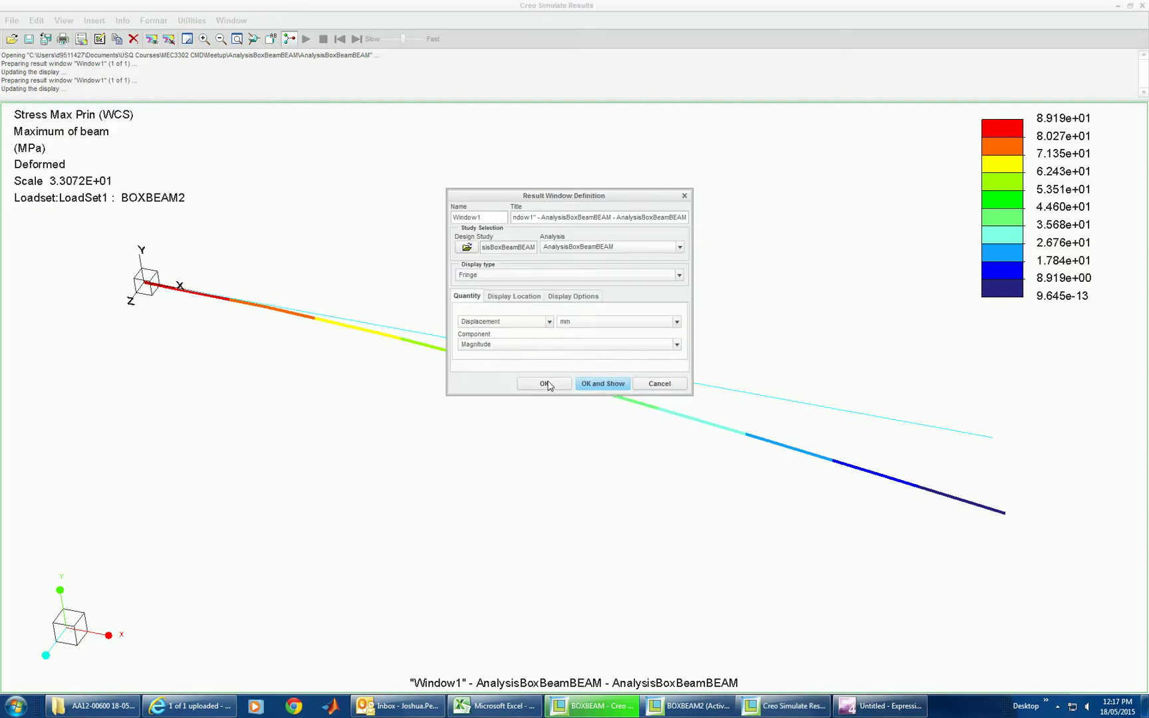
pyautogui.click(597, 385)
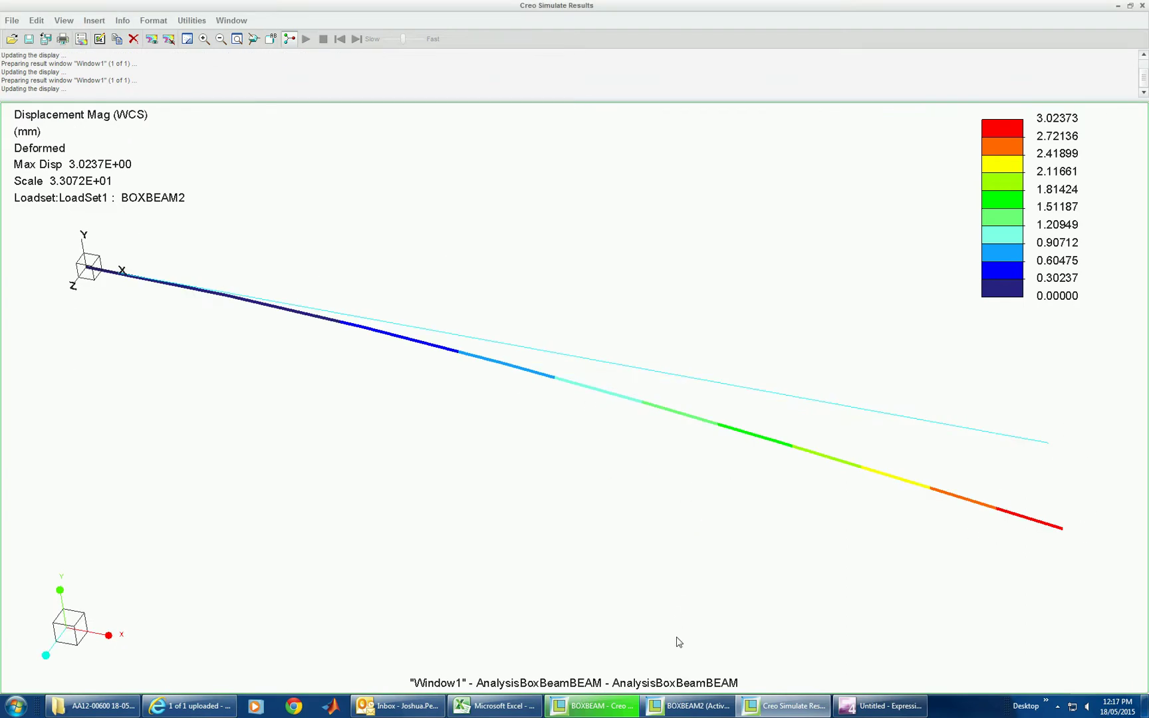
pyautogui.click(1143, 6)
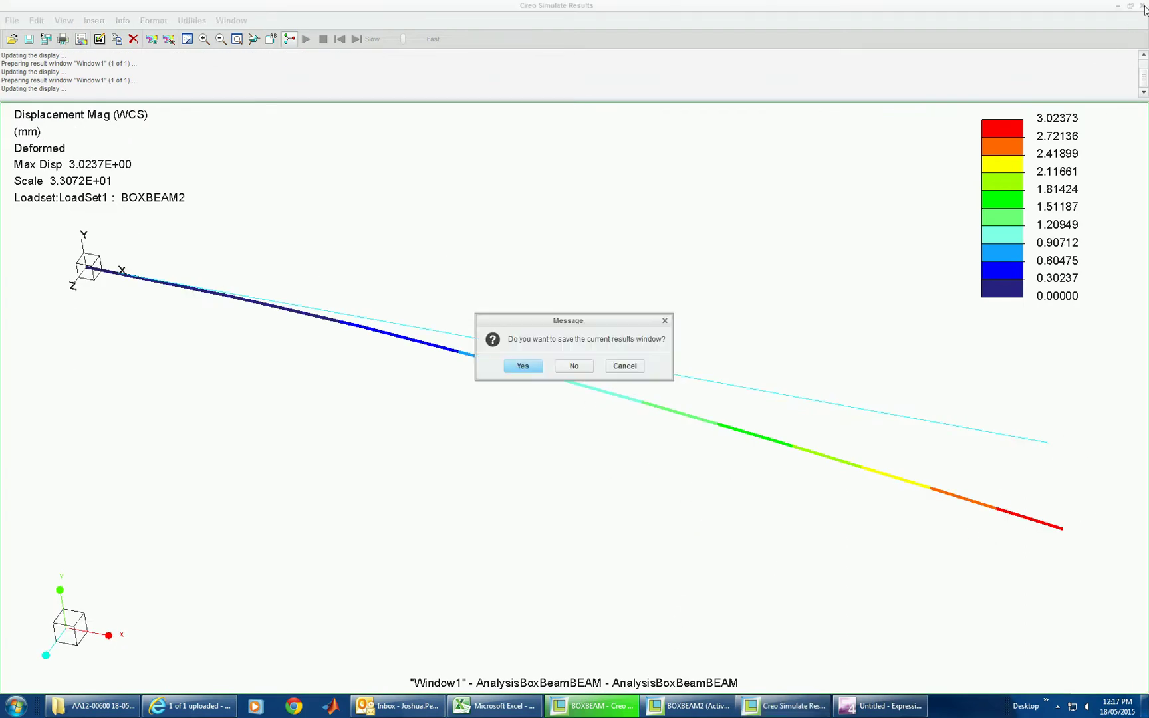
pyautogui.click(572, 367)
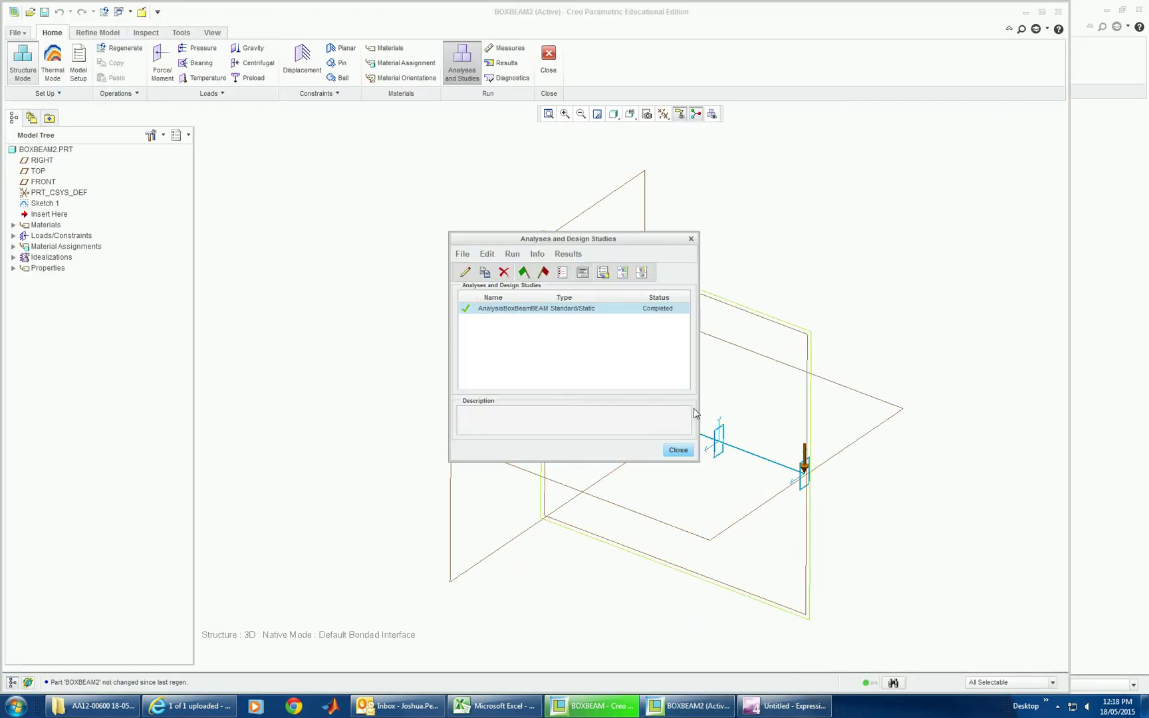
# - Close the Analyses dialog and exit simulation mode on BOXBEAM2
pyautogui.click(678, 450)
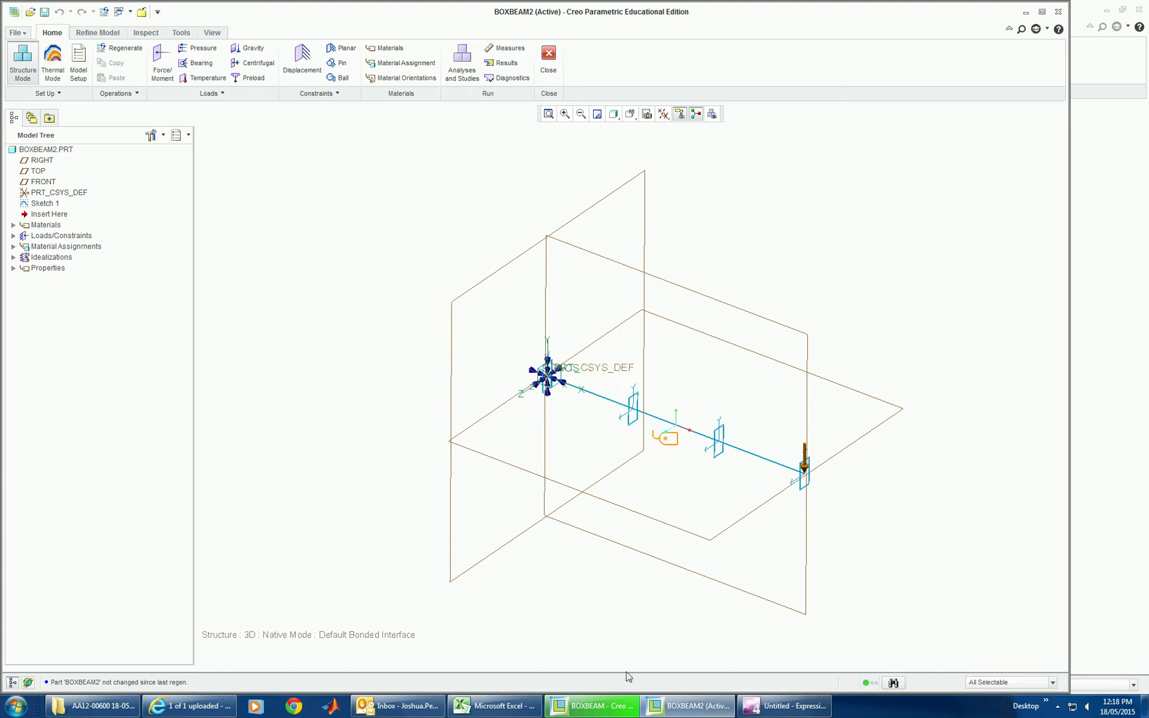
pyautogui.click(593, 706)
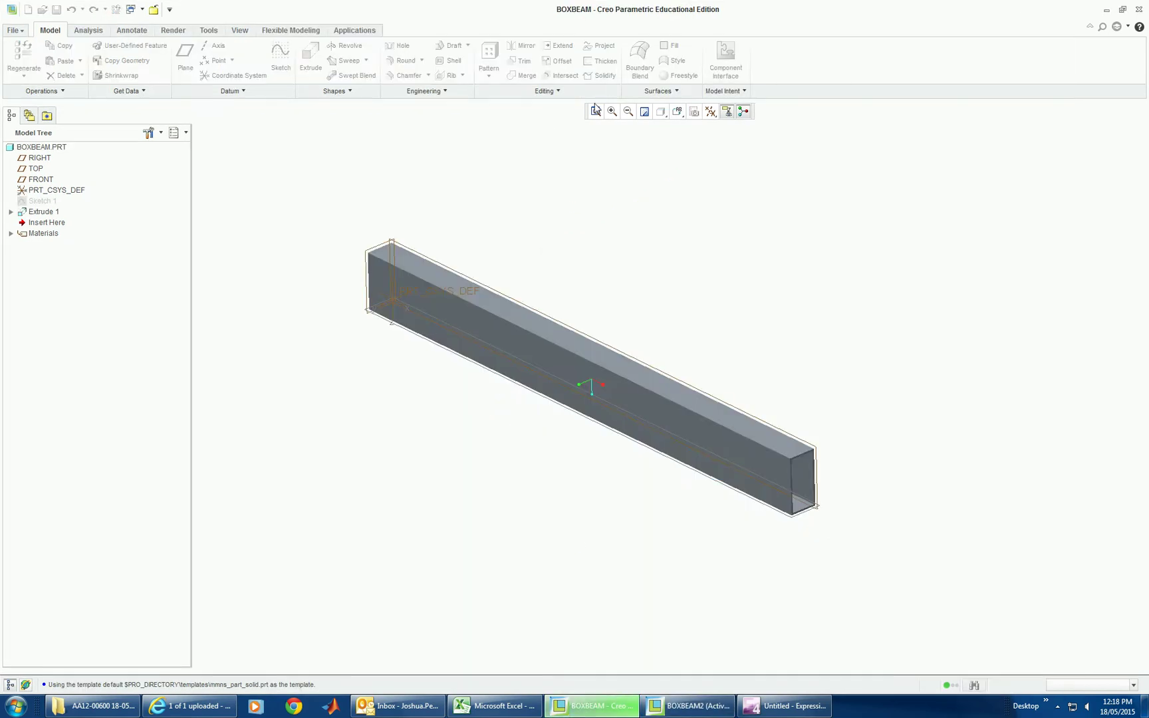
pyautogui.click(688, 706)
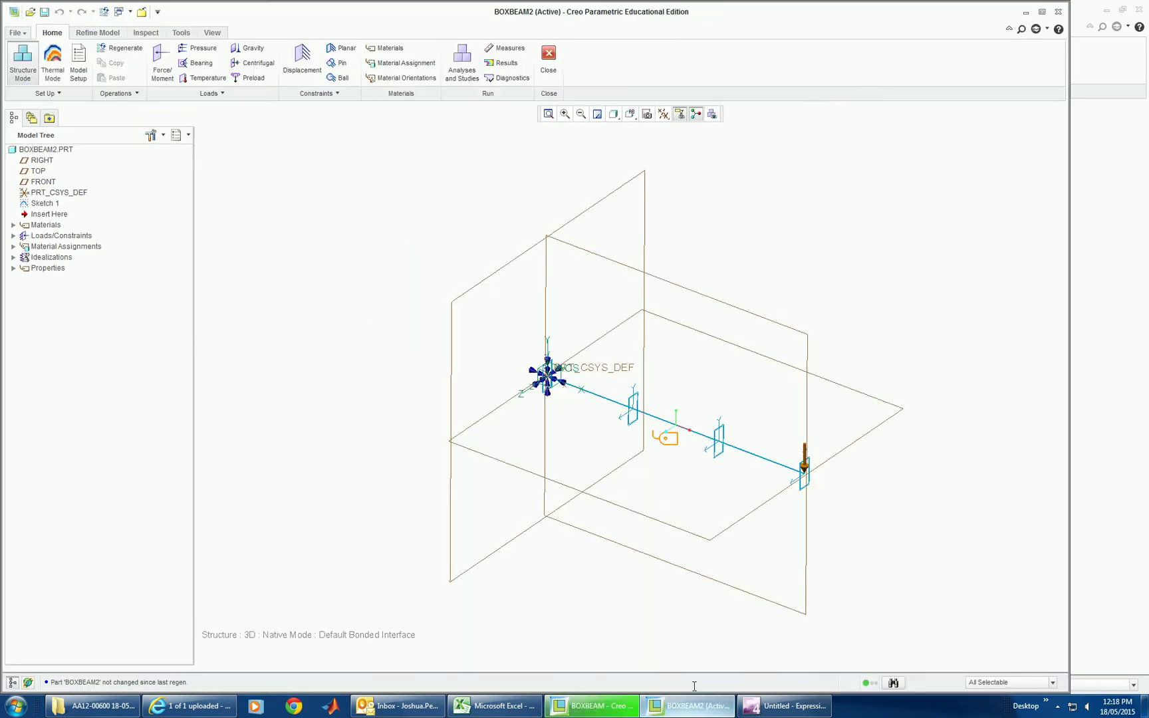
pyautogui.click(548, 59)
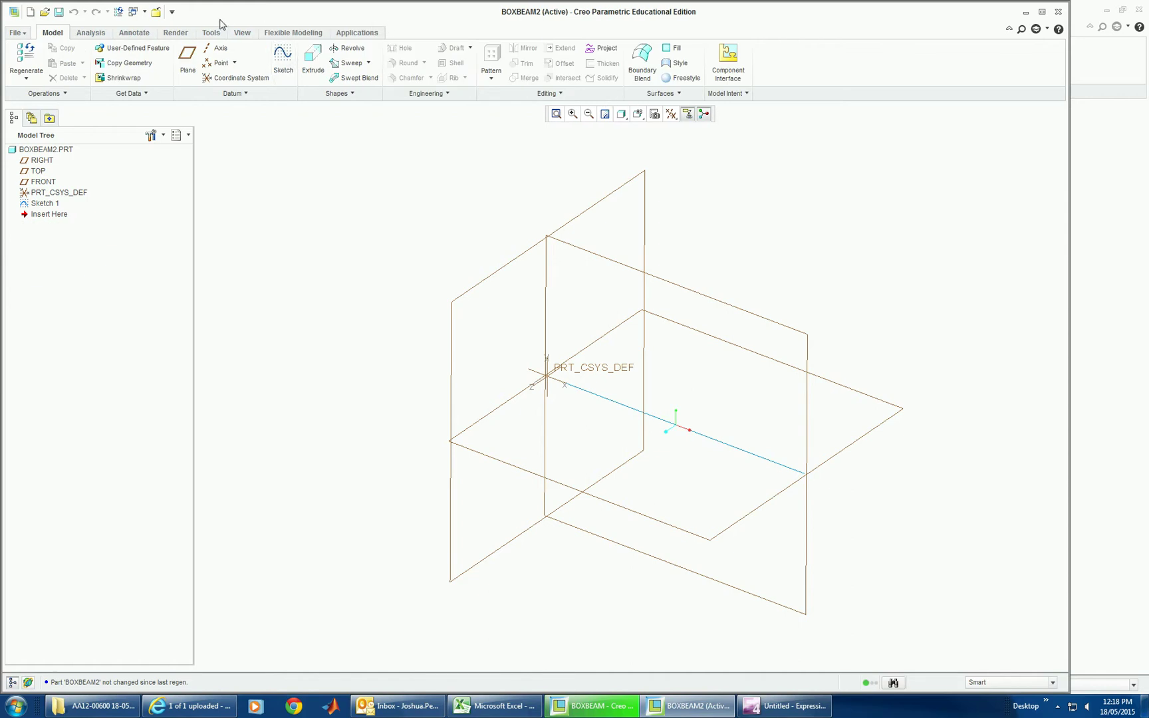
pyautogui.click(173, 13)
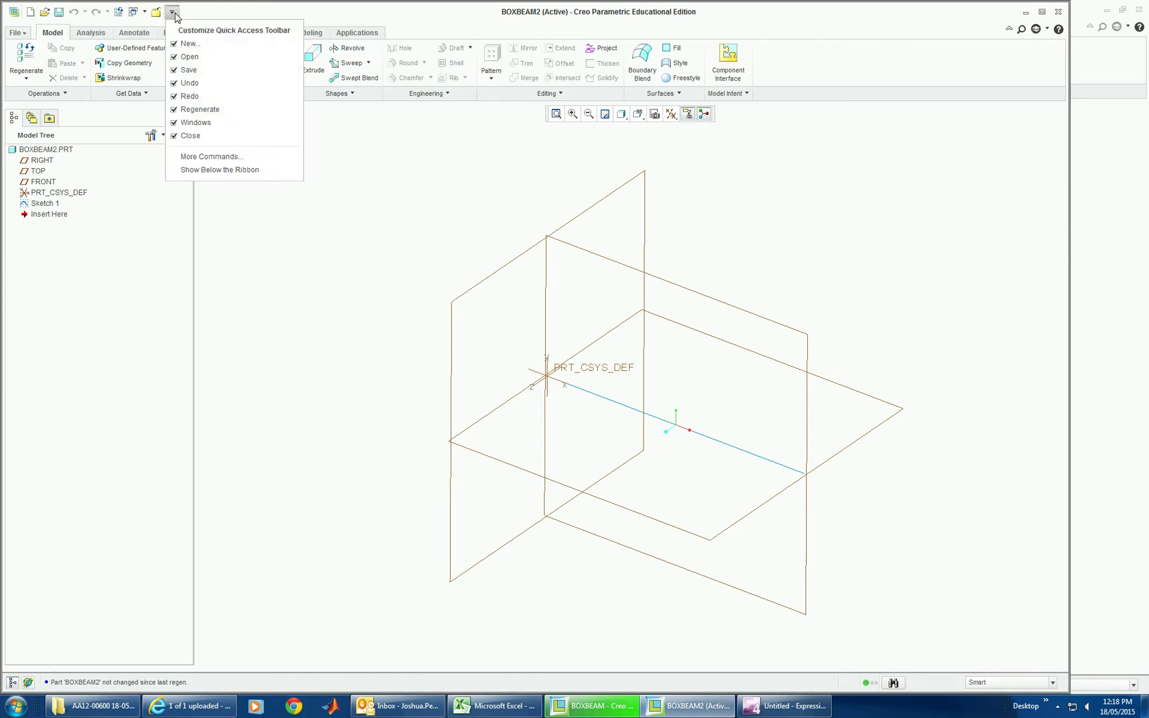
pyautogui.click(173, 13)
# - Switch to BOXBEAM.PRT, enter Simulate, and review Analysisboxbeammeetup results
pyautogui.click(144, 12)
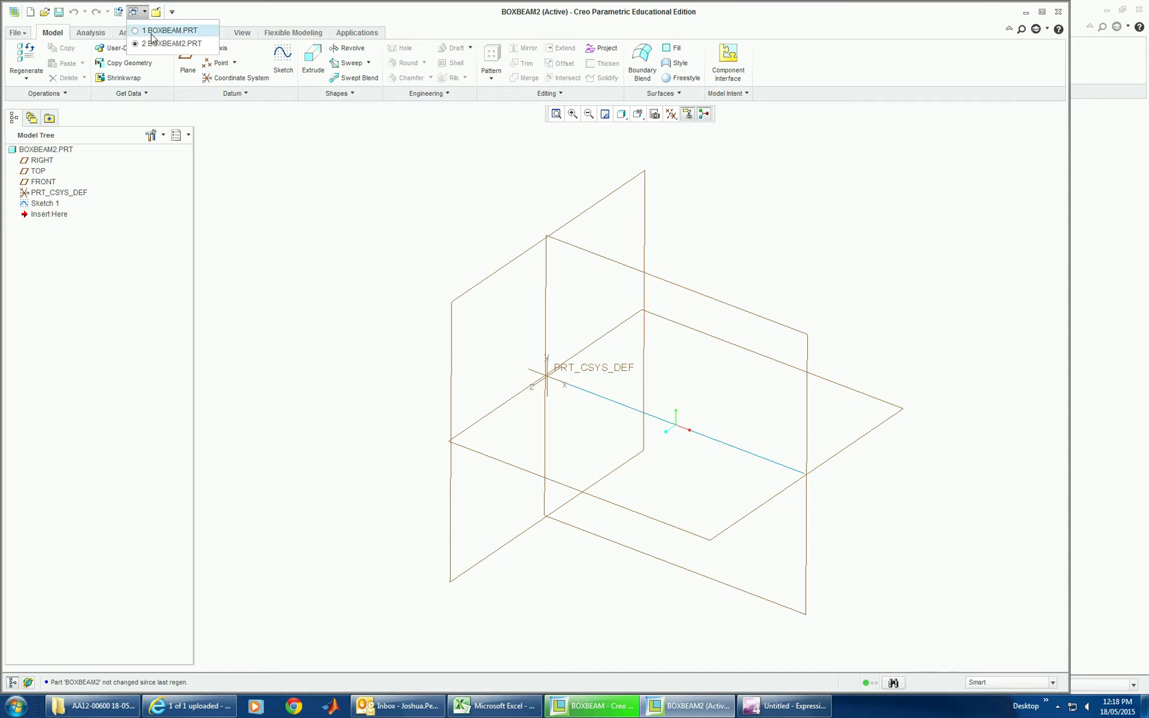
pyautogui.click(160, 31)
pyautogui.click(352, 31)
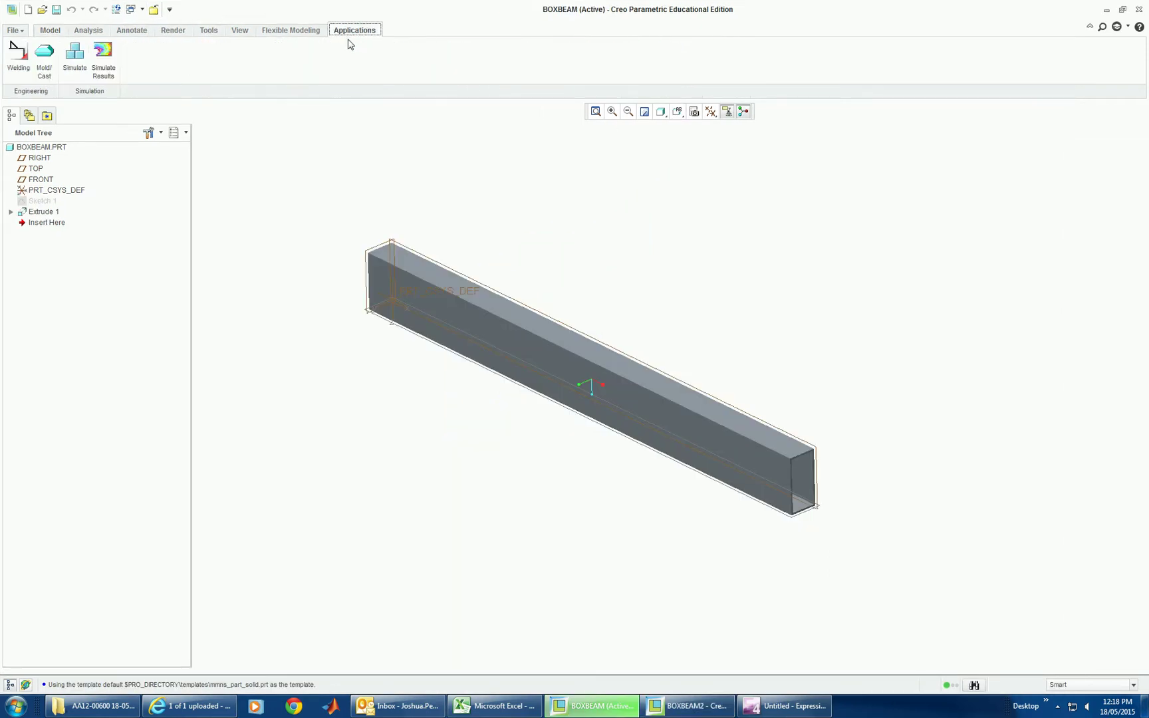
pyautogui.click(75, 54)
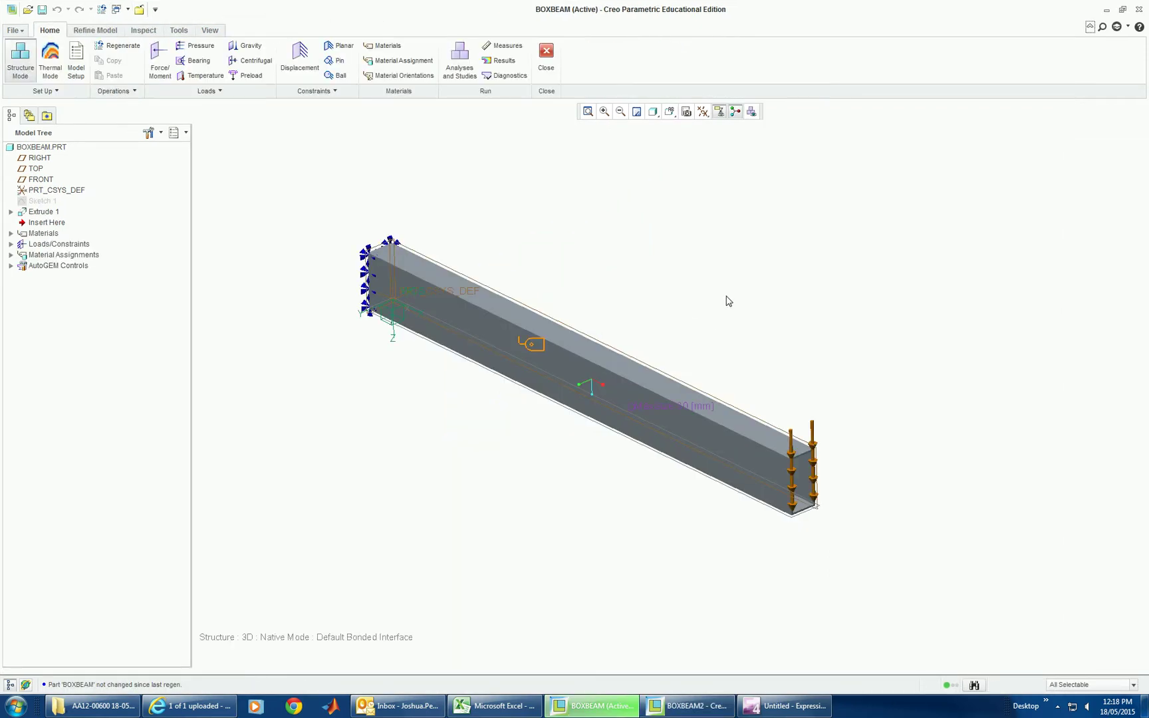
pyautogui.click(460, 72)
pyautogui.click(601, 276)
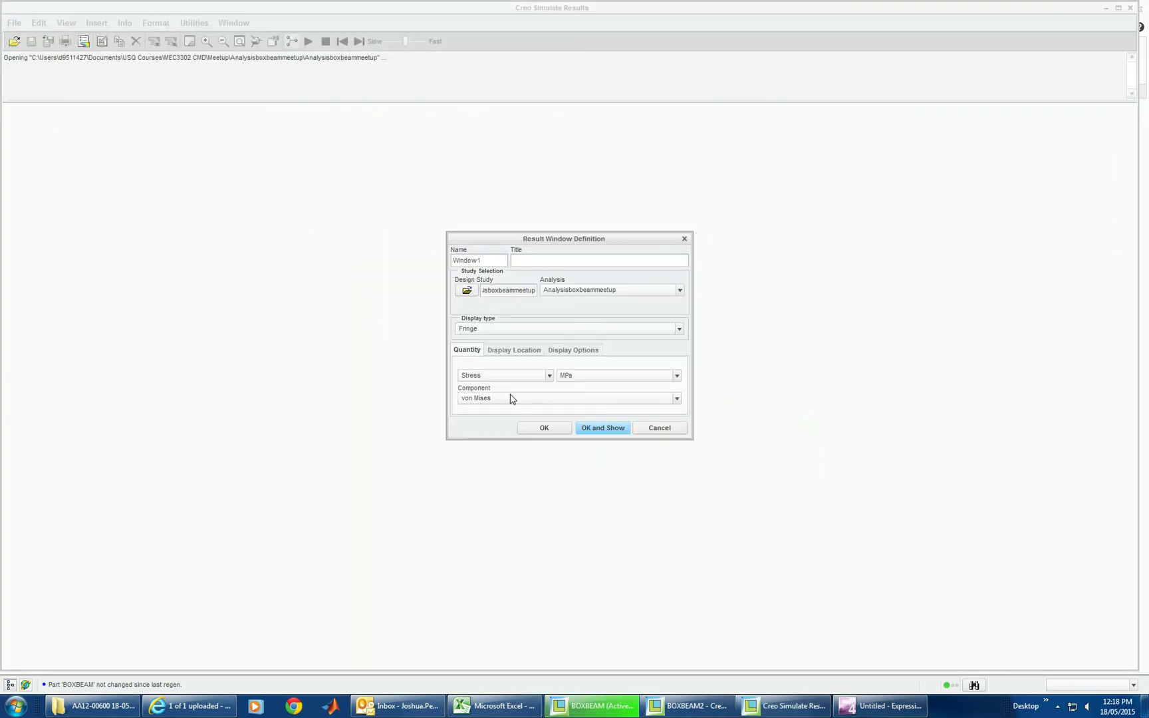
# - Plot the solid beam's displacement magnitude, peaking at 3.0513 mm, in an oblique view
pyautogui.click(547, 376)
pyautogui.click(540, 398)
pyautogui.click(602, 437)
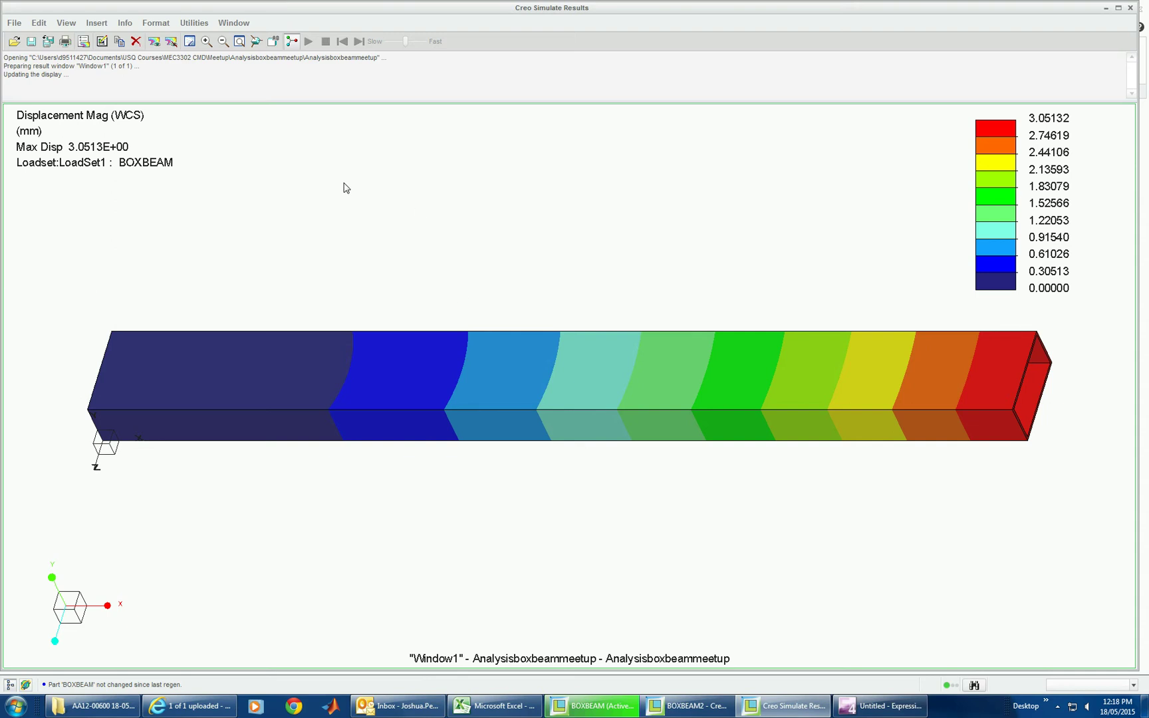
pyautogui.moveTo(572, 284)
pyautogui.mouseDown(button='middle')
pyautogui.moveTo(576, 379)
pyautogui.moveTo(475, 398)
pyautogui.moveTo(492, 397)
pyautogui.mouseUp(button='middle')
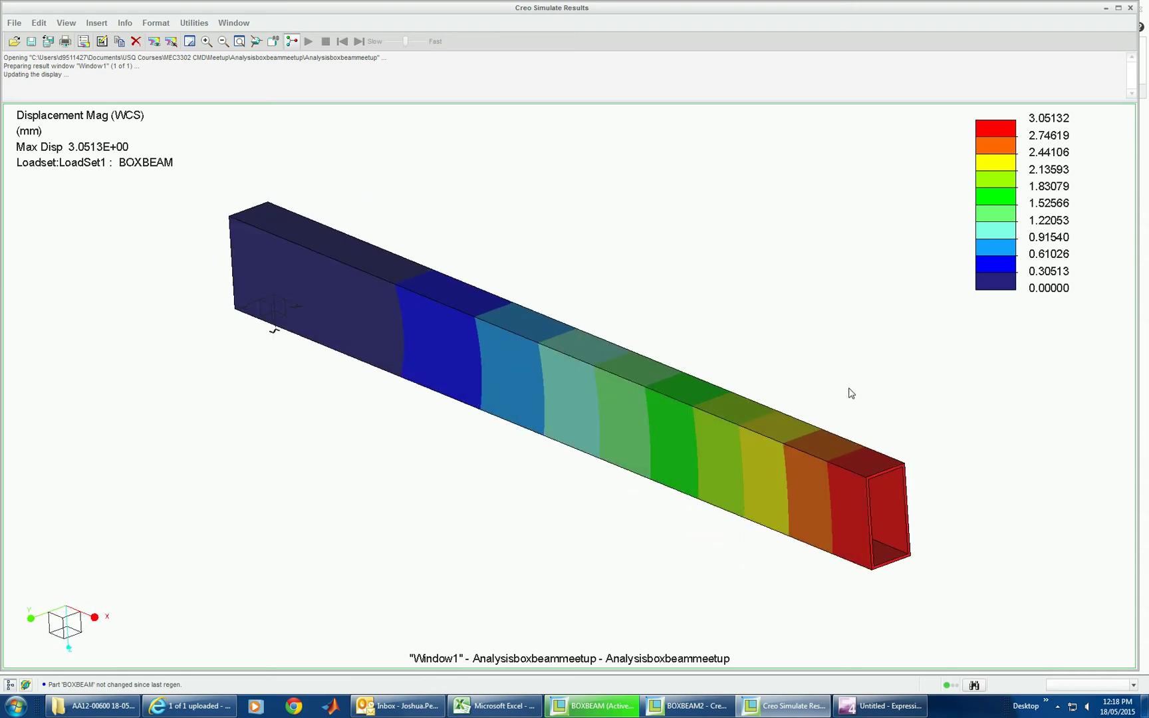